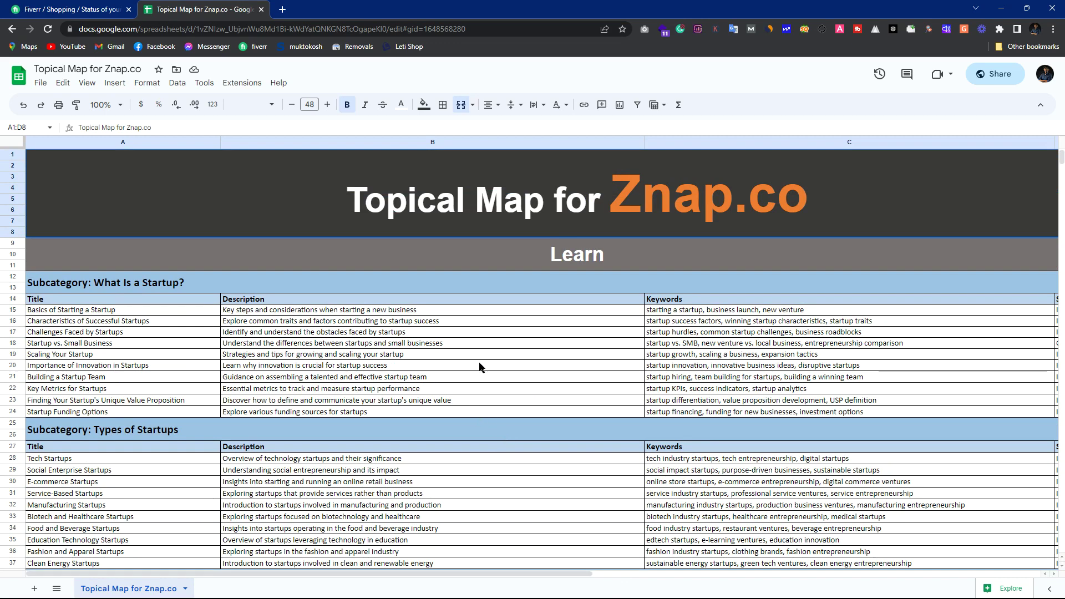
# Step: Switch to the Fiverr order page and review the revision request and the messages sent to the buyer
pyautogui.click(71, 5)
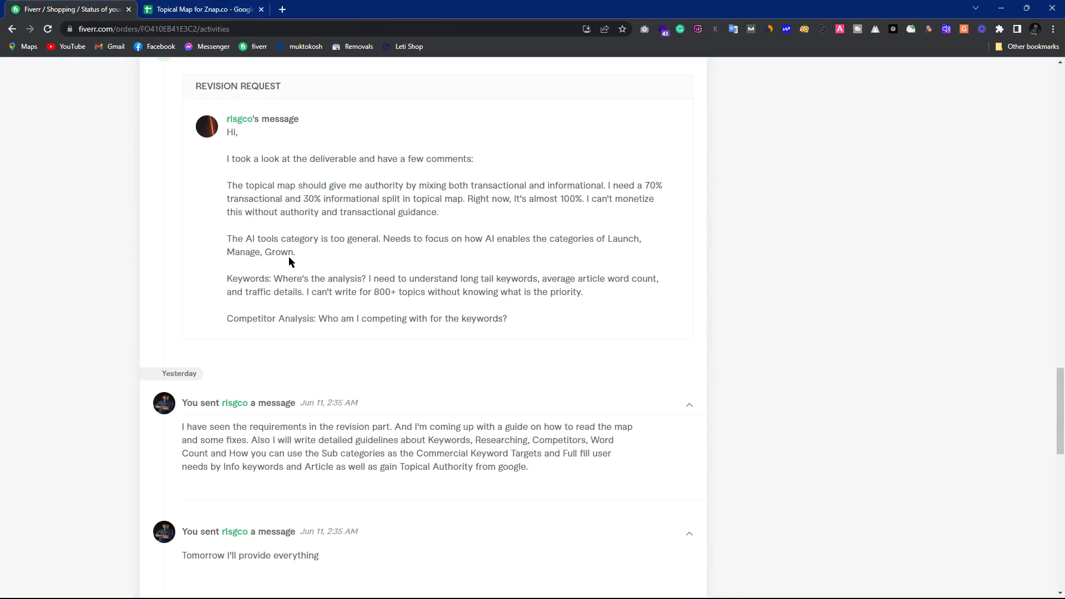
pyautogui.scroll(-4, 289, 261)
pyautogui.scroll(5, 513, 276)
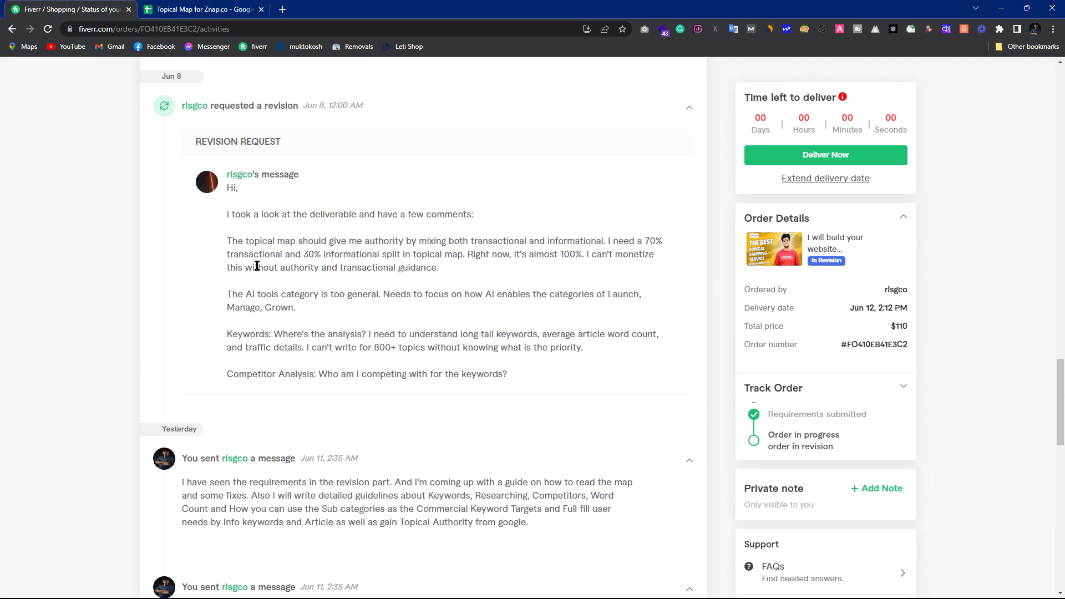
pyautogui.scroll(-6, 314, 308)
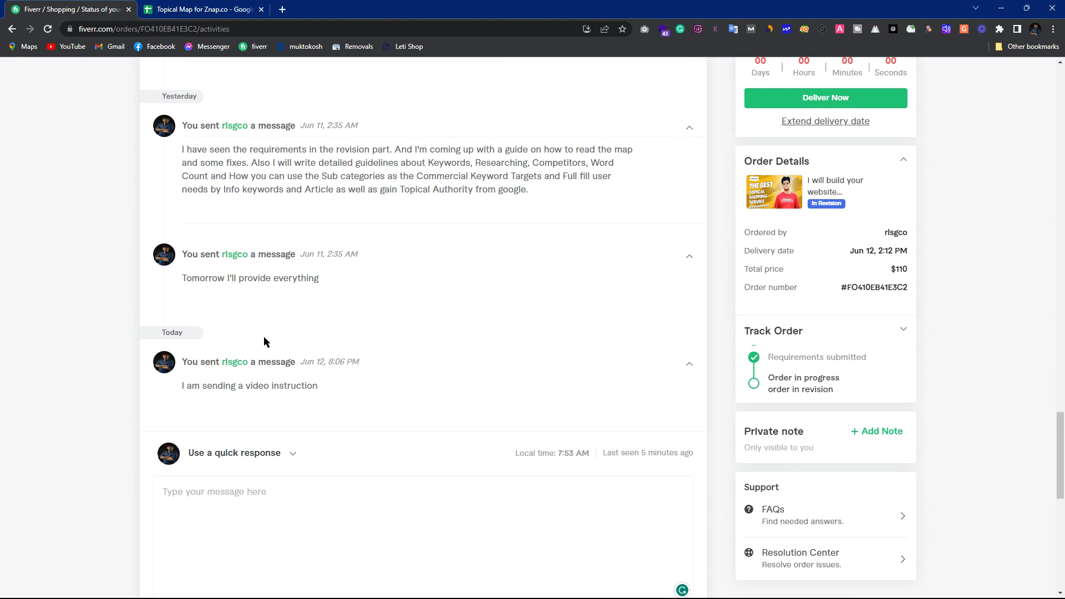
pyautogui.scroll(-1, 264, 337)
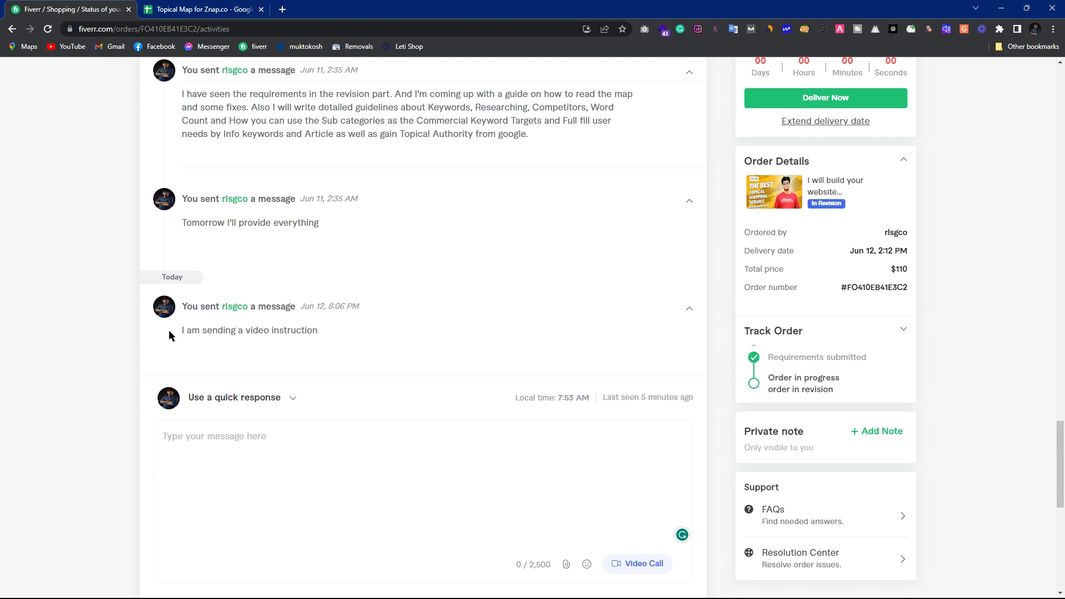
pyautogui.moveTo(181, 332); pyautogui.dragTo(373, 340)
pyautogui.click(383, 339)
pyautogui.scroll(4, 385, 277)
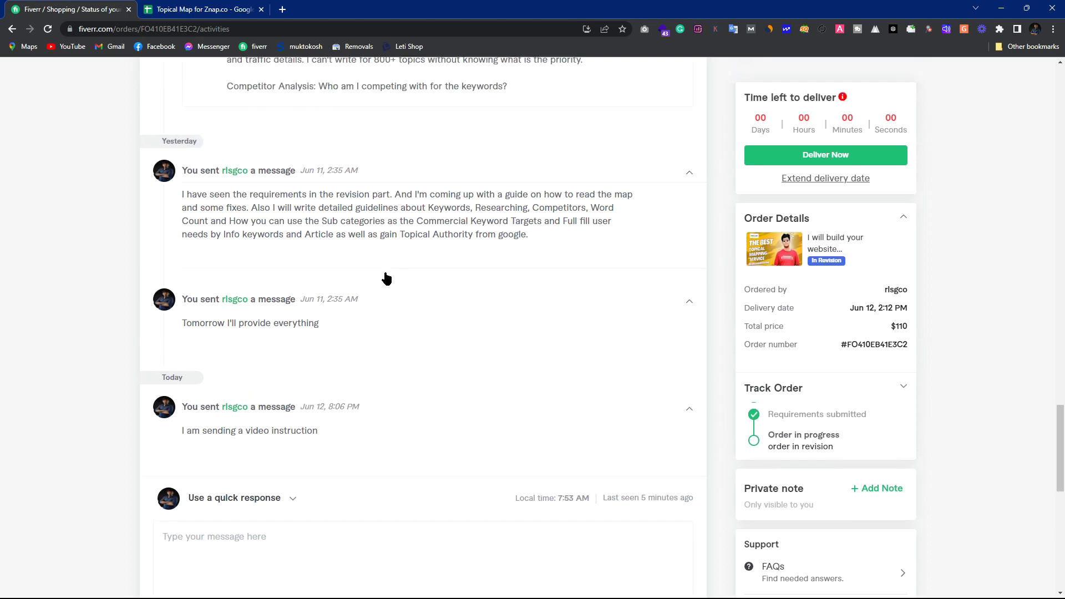
pyautogui.scroll(1, 388, 281)
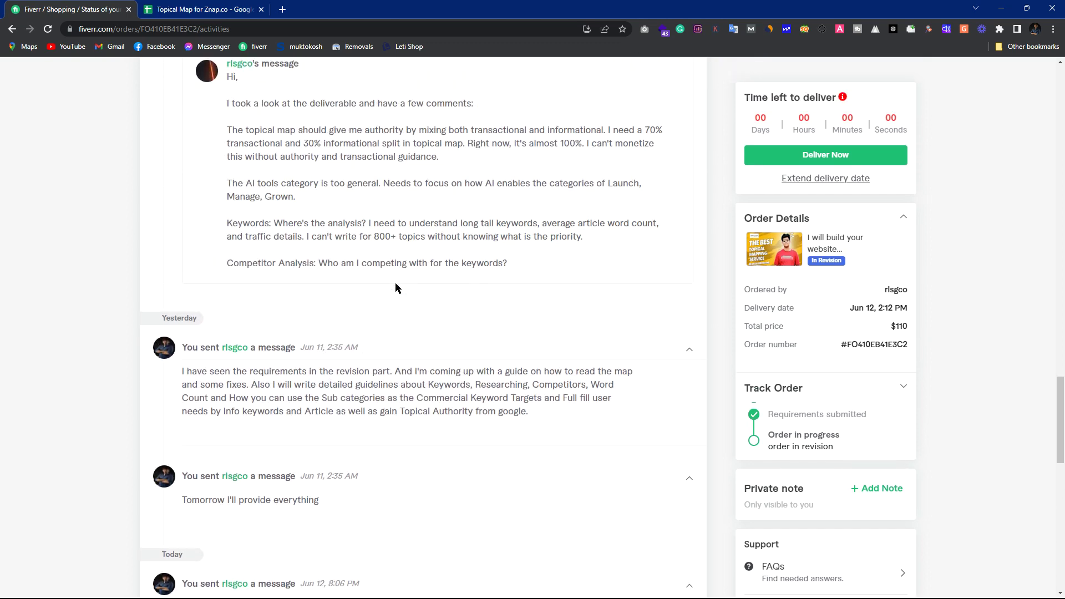
# Step: Read the buyer's revision comments, focusing on the requested split between transactional and informational topics
pyautogui.scroll(1, 389, 269)
pyautogui.moveTo(217, 159); pyautogui.dragTo(332, 162)
pyautogui.click(459, 160)
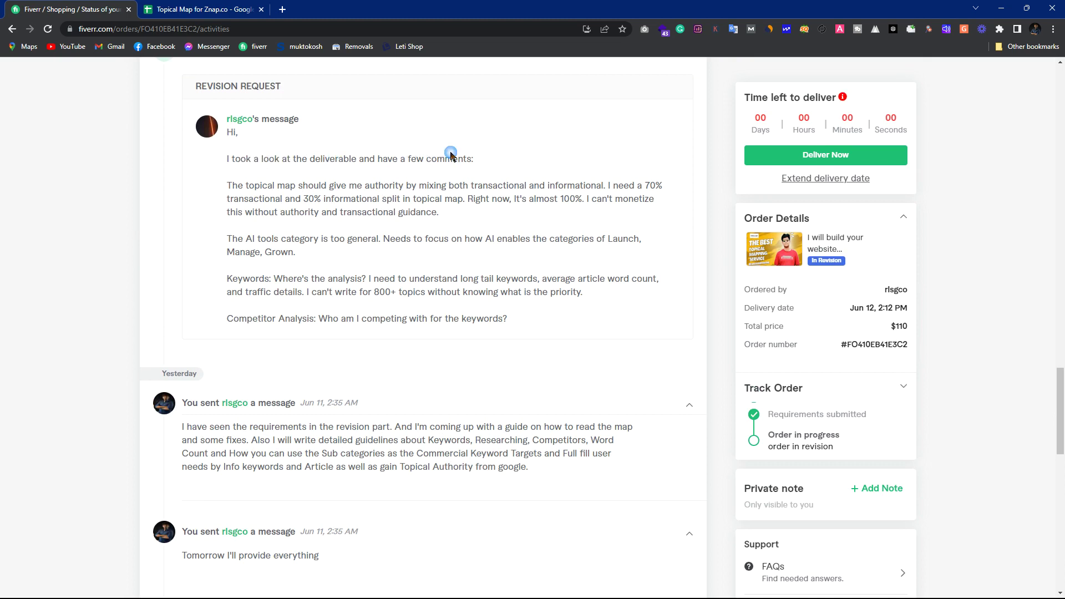
pyautogui.scroll(-1, 230, 194)
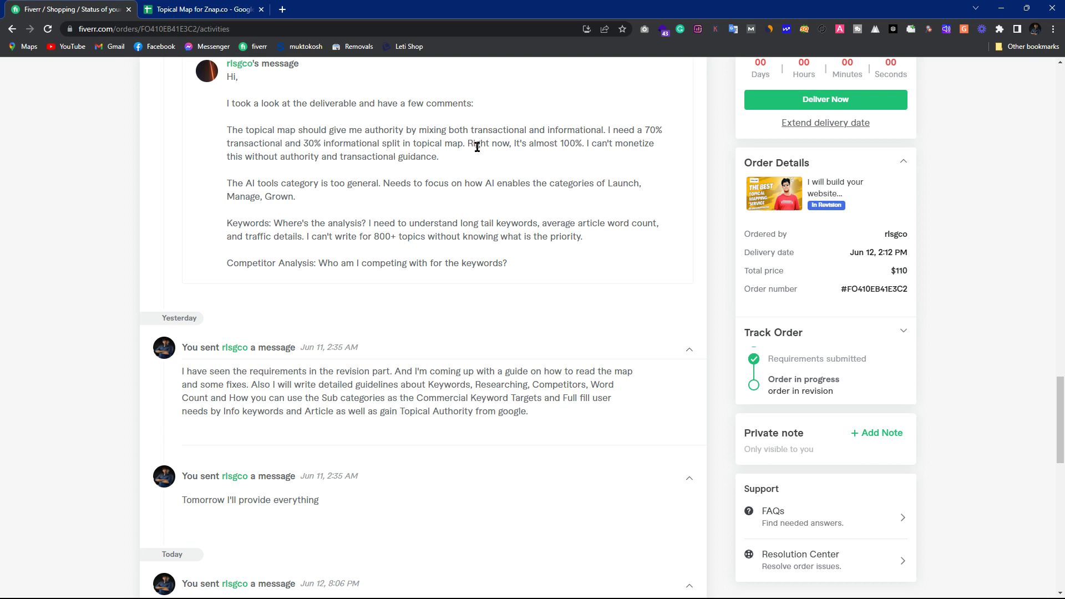
pyautogui.doubleClick(561, 144)
pyautogui.click(577, 146)
pyautogui.moveTo(587, 144); pyautogui.dragTo(559, 145)
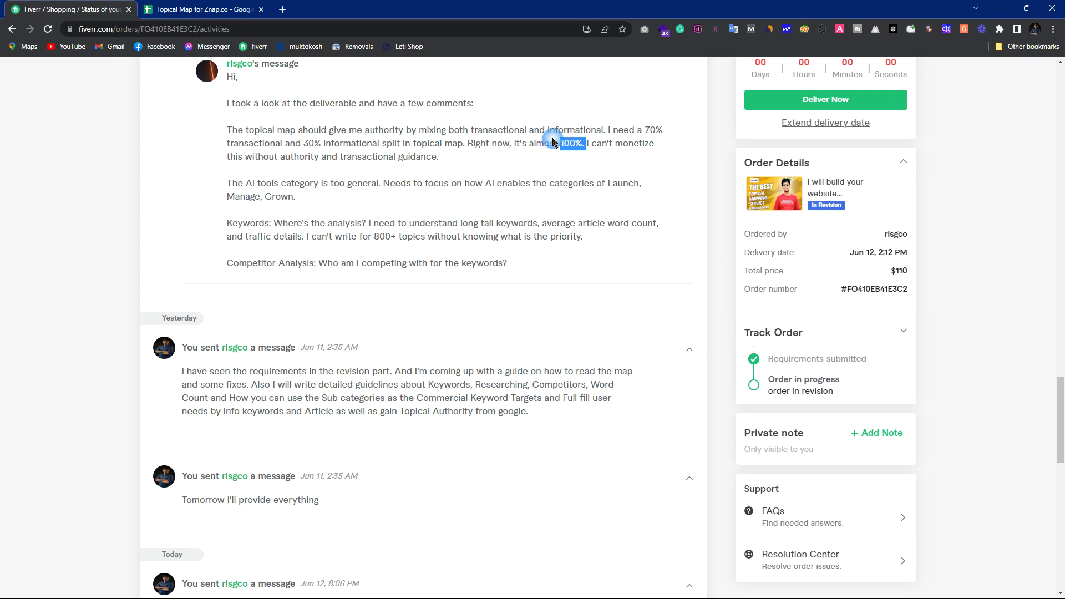
pyautogui.click(513, 152)
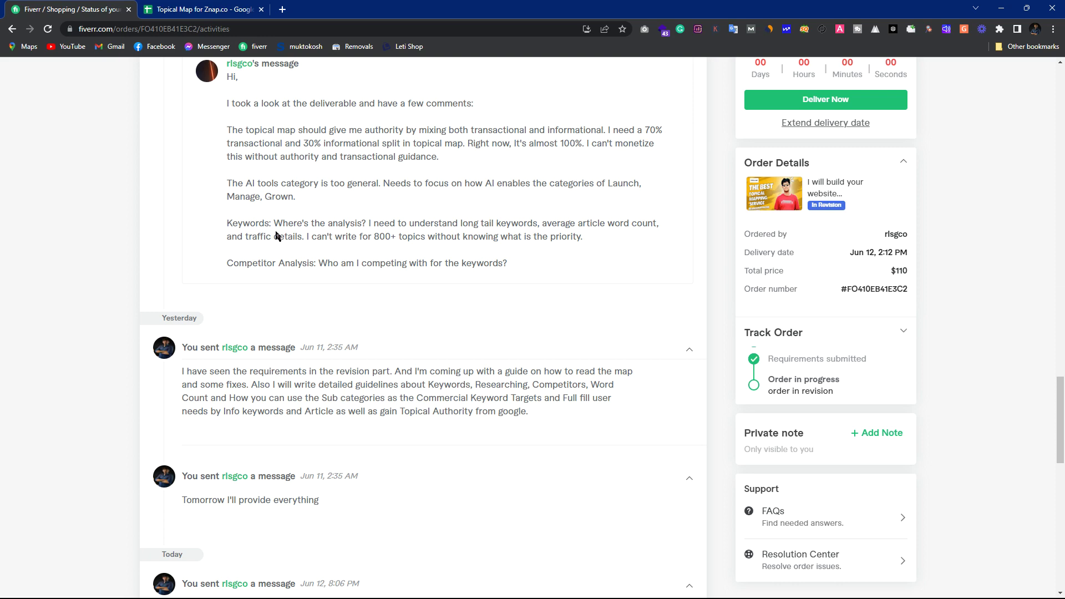
# Step: Switch to the Topical Map for Znap.co spreadsheet and examine the Learn category and its "What Is a Startup?" subcategory
pyautogui.click(200, 10)
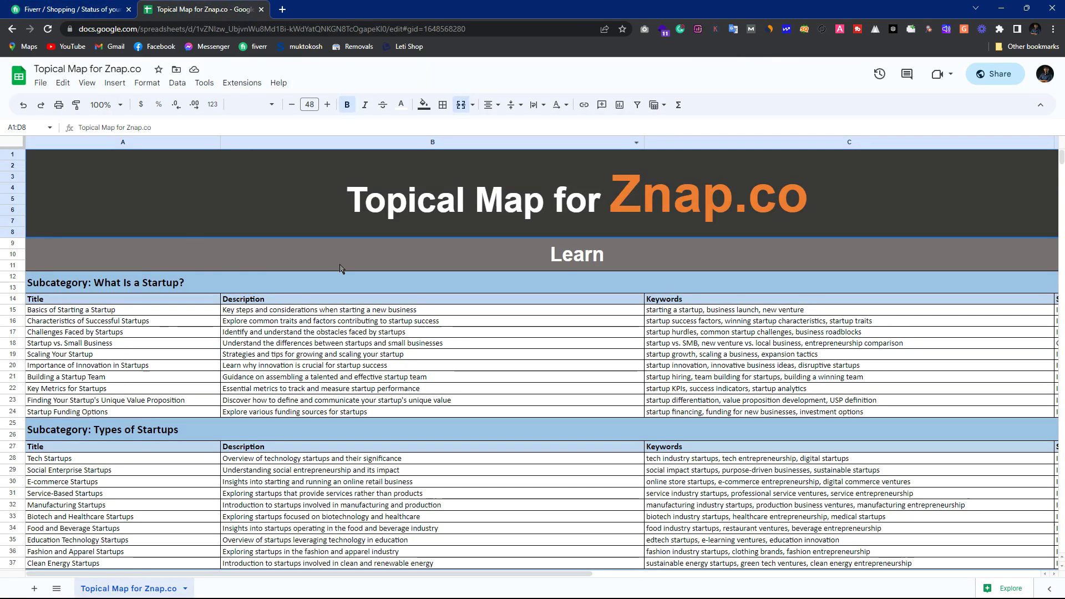
pyautogui.scroll(-1, 247, 272)
pyautogui.click(496, 220)
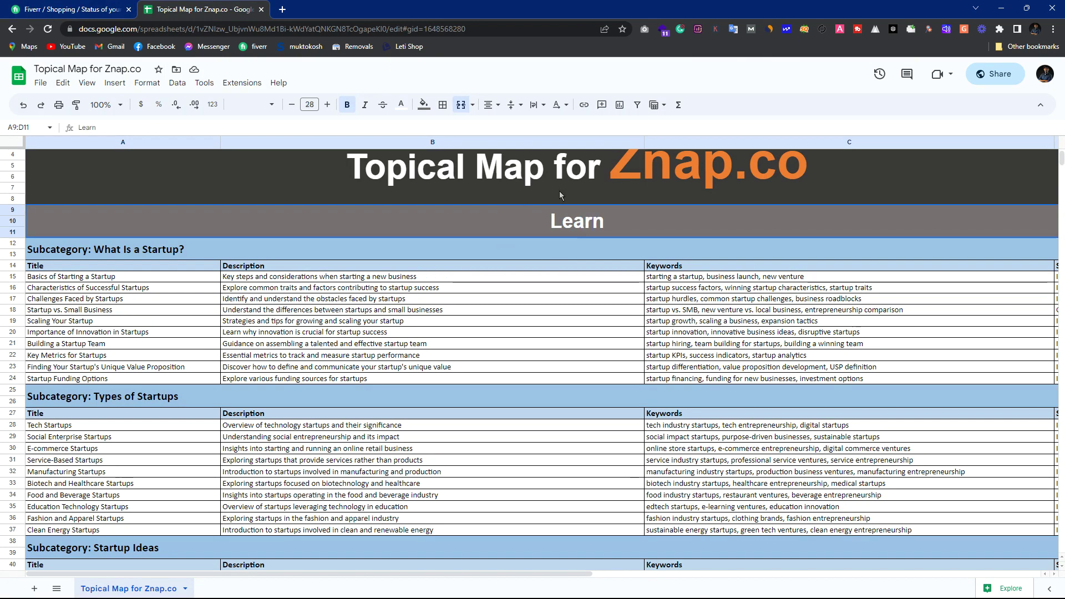
pyautogui.scroll(-1, 454, 248)
pyautogui.scroll(1, 453, 248)
pyautogui.click(412, 244)
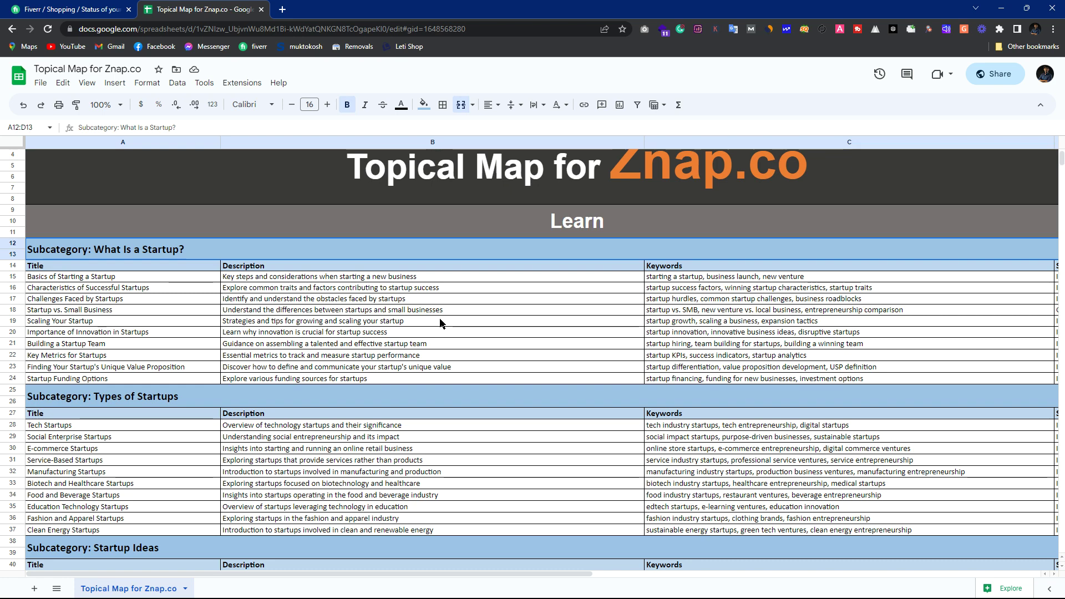
pyautogui.scroll(-2, 554, 222)
pyautogui.scroll(3, 442, 301)
pyautogui.scroll(-1, 625, 300)
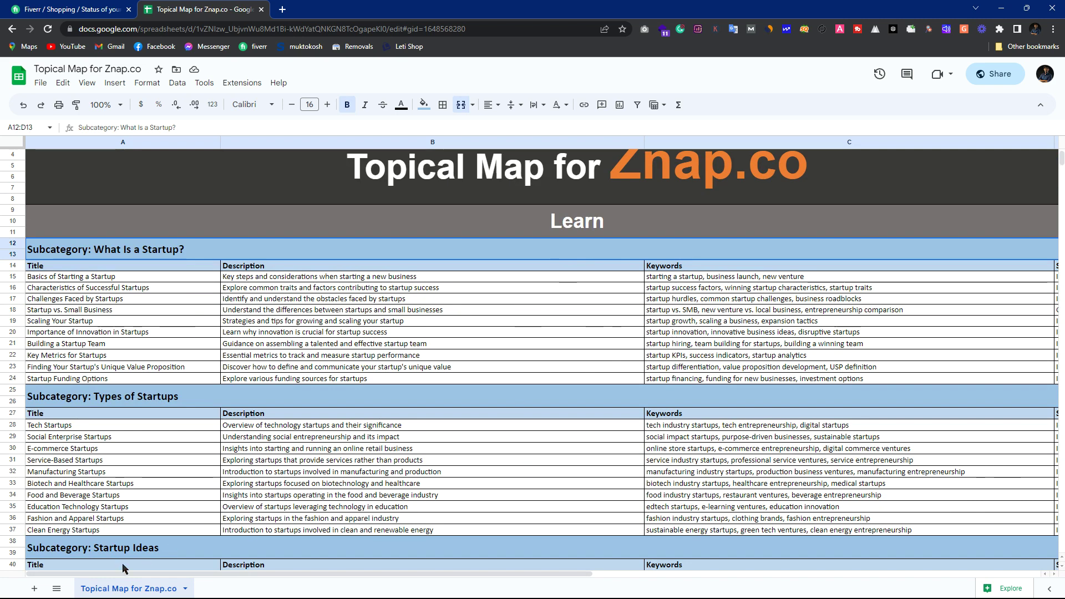
# Step: Look through the Learn subcategories from "What Is a Startup?" to "Company Profiles" and return to the start of the sheet
pyautogui.scroll(-5, 434, 424)
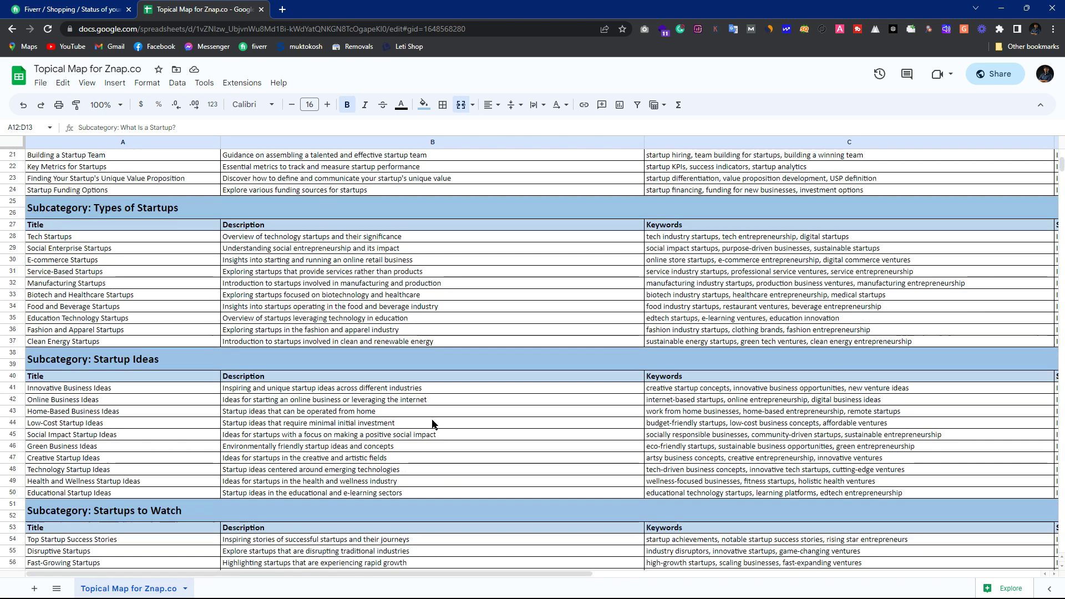
pyautogui.scroll(4, 434, 424)
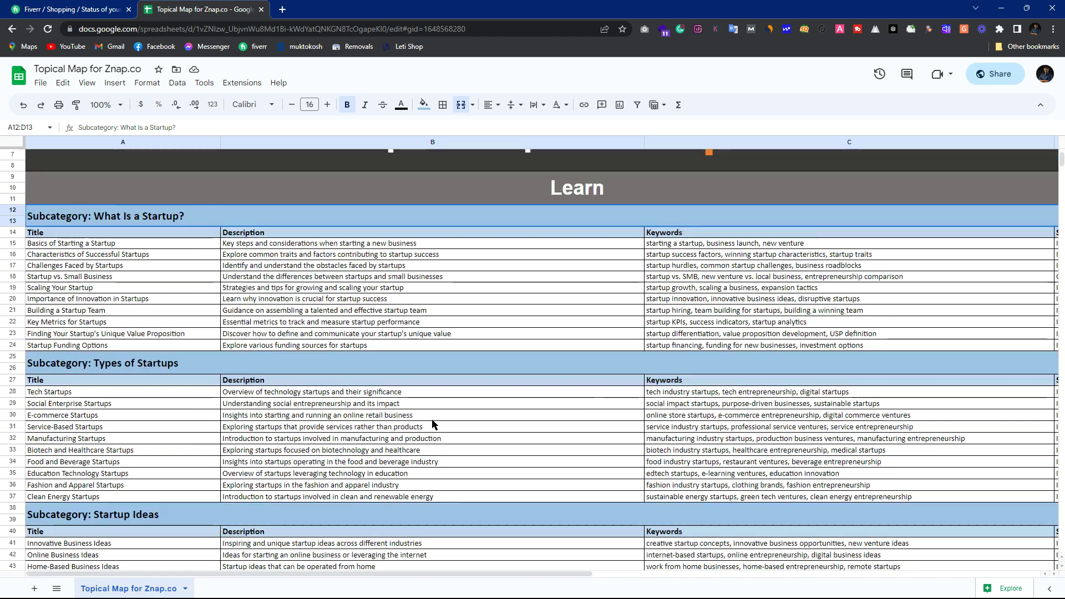
pyautogui.click(101, 246)
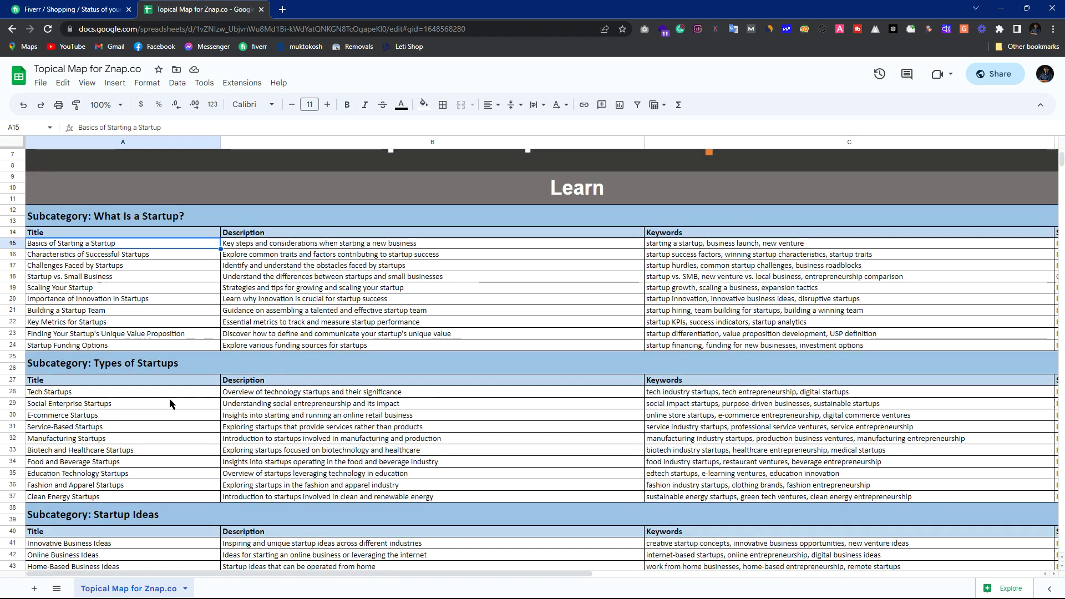
pyautogui.scroll(-3, 183, 388)
pyautogui.scroll(-3, 155, 434)
pyautogui.scroll(-3, 189, 423)
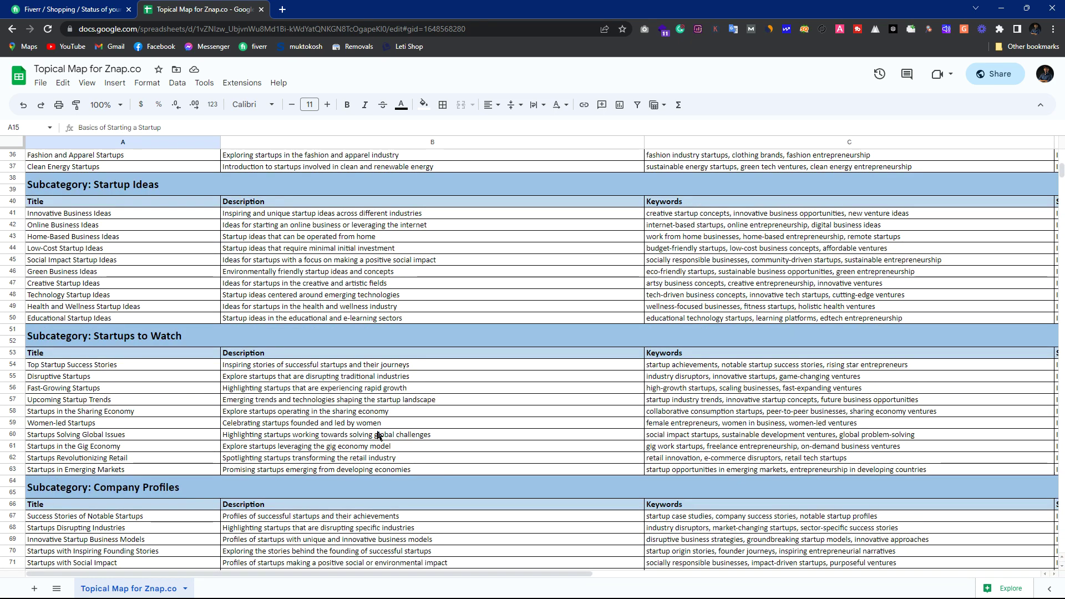
pyautogui.scroll(-1, 291, 359)
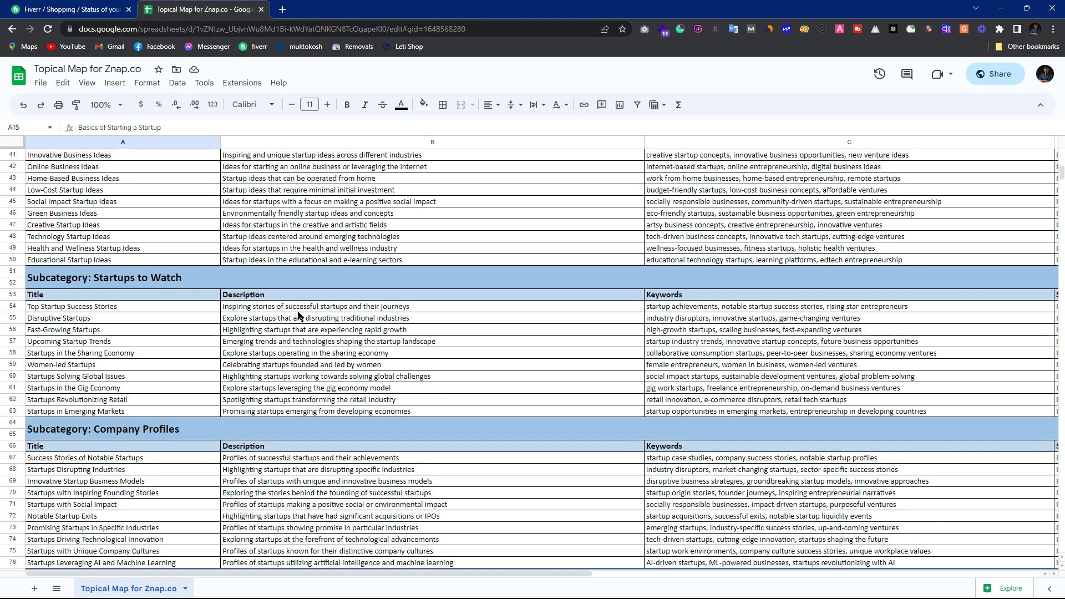
pyautogui.scroll(9, 298, 317)
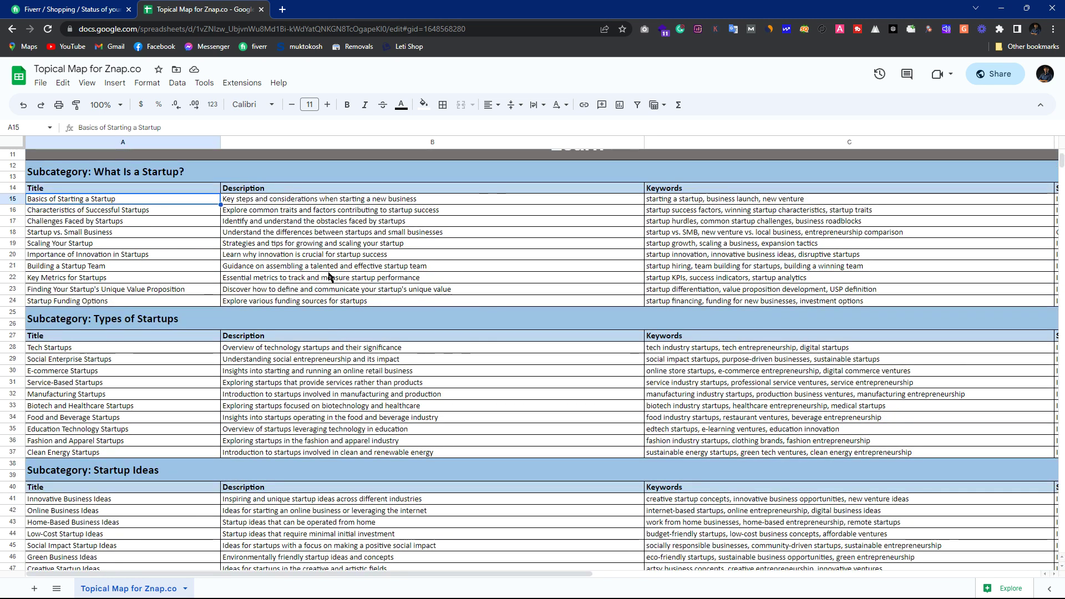
pyautogui.scroll(3, 340, 333)
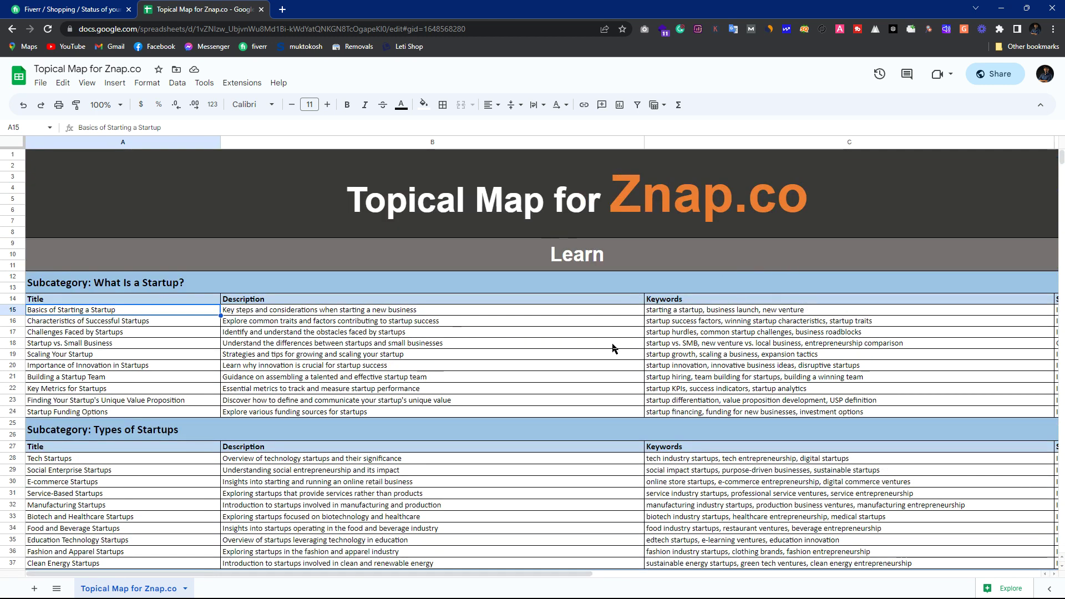
# Step: Examine how titles, descriptions and keywords relate in the "What Is a Startup?" rows, starting with "Basics of Starting a Startup"
pyautogui.click(371, 314)
pyautogui.click(697, 312)
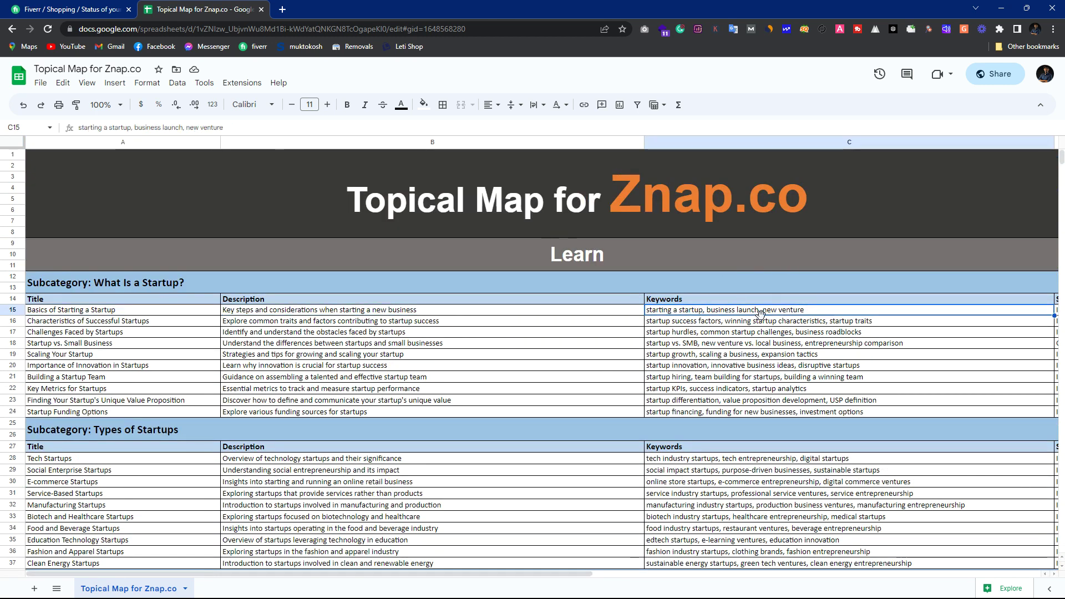
pyautogui.click(698, 323)
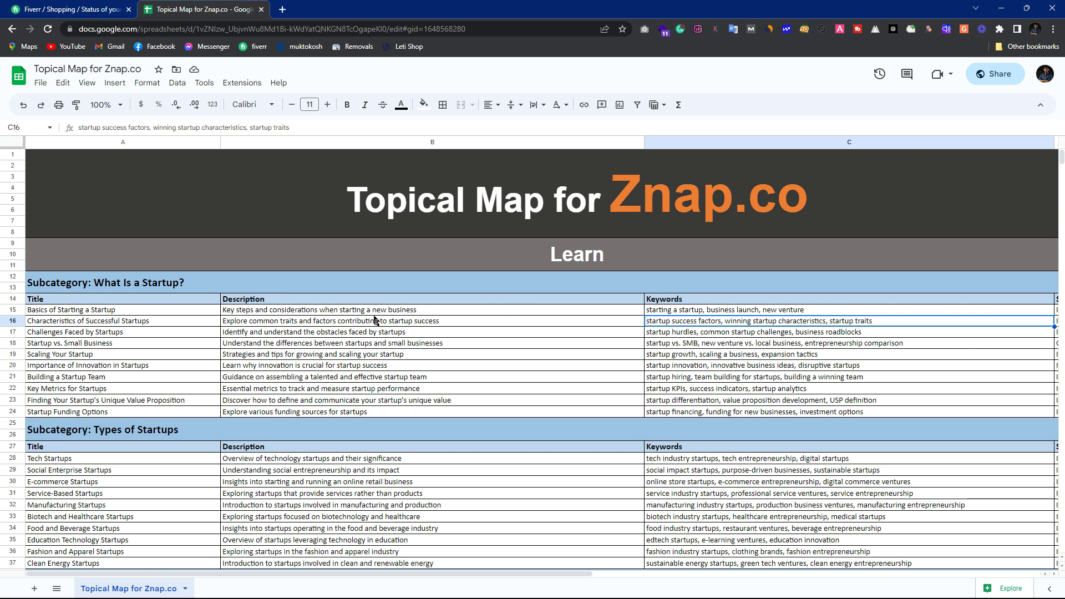
pyautogui.click(355, 309)
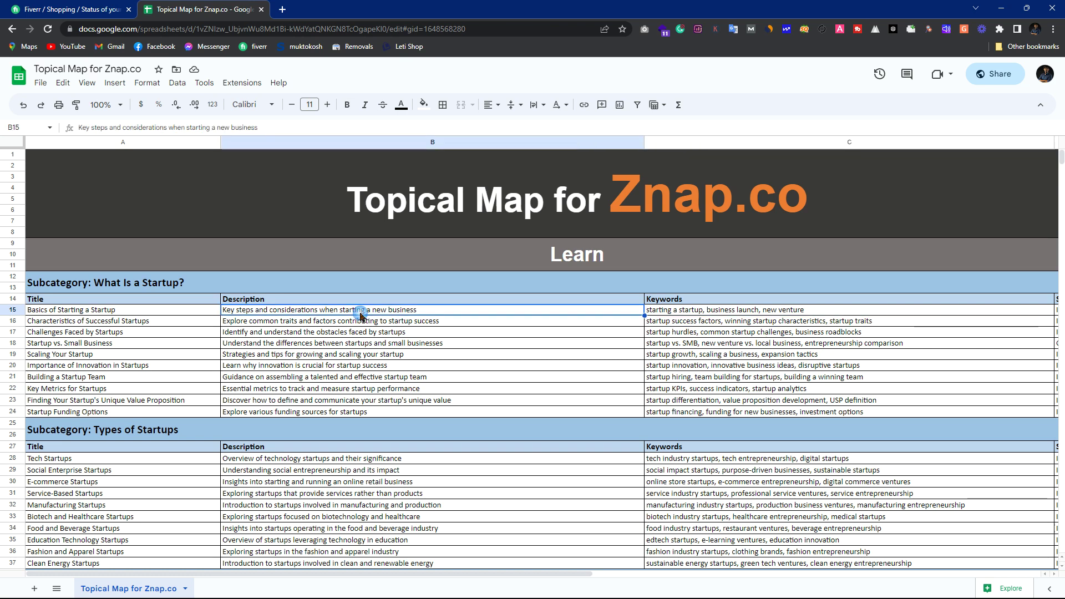
pyautogui.click(169, 310)
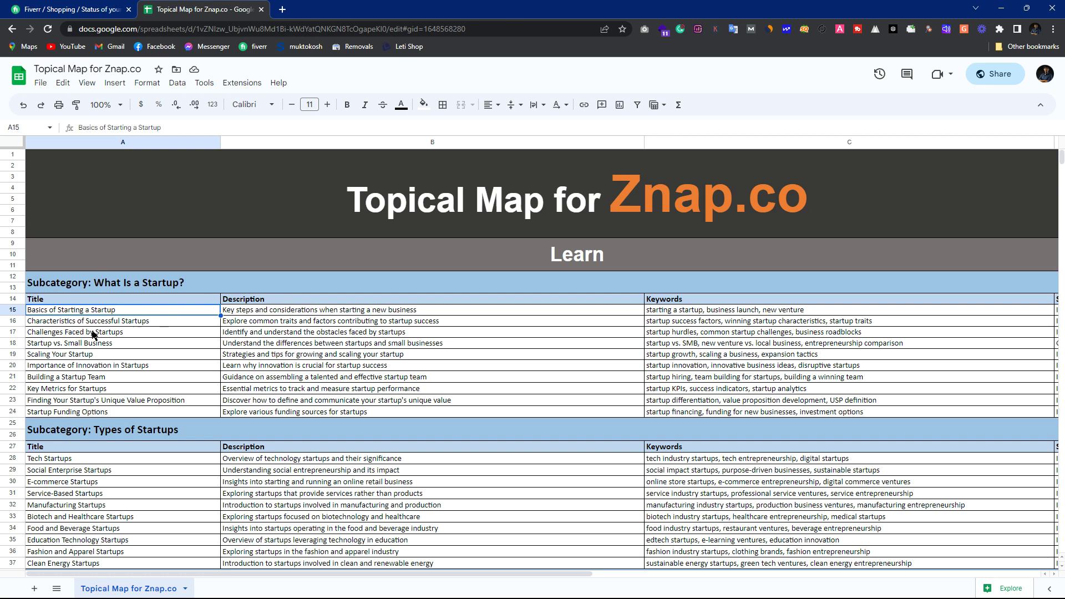
pyautogui.click(270, 312)
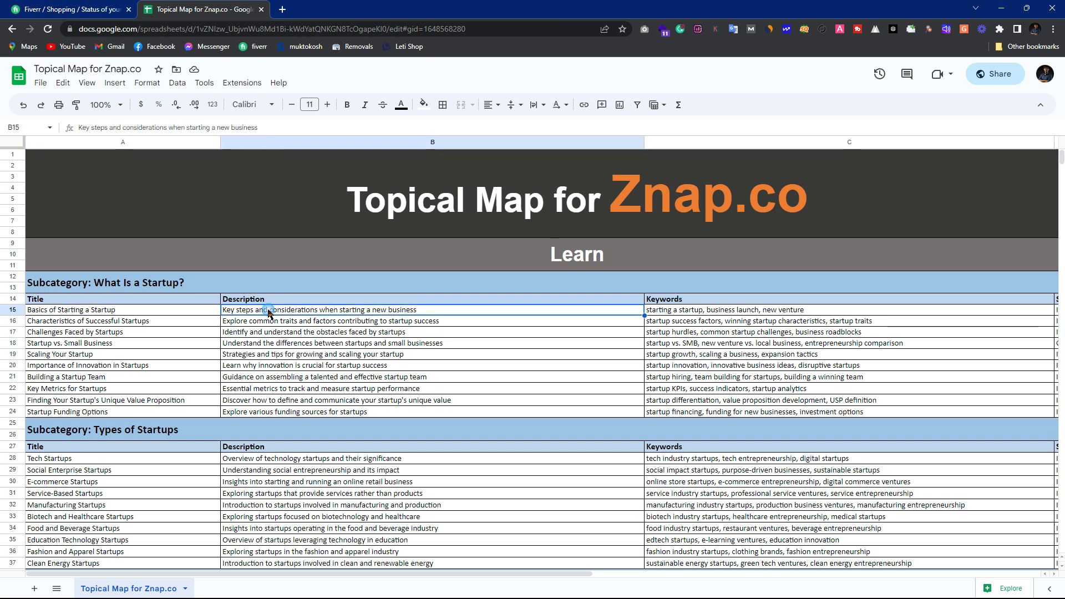
pyautogui.moveTo(299, 312); pyautogui.dragTo(302, 376)
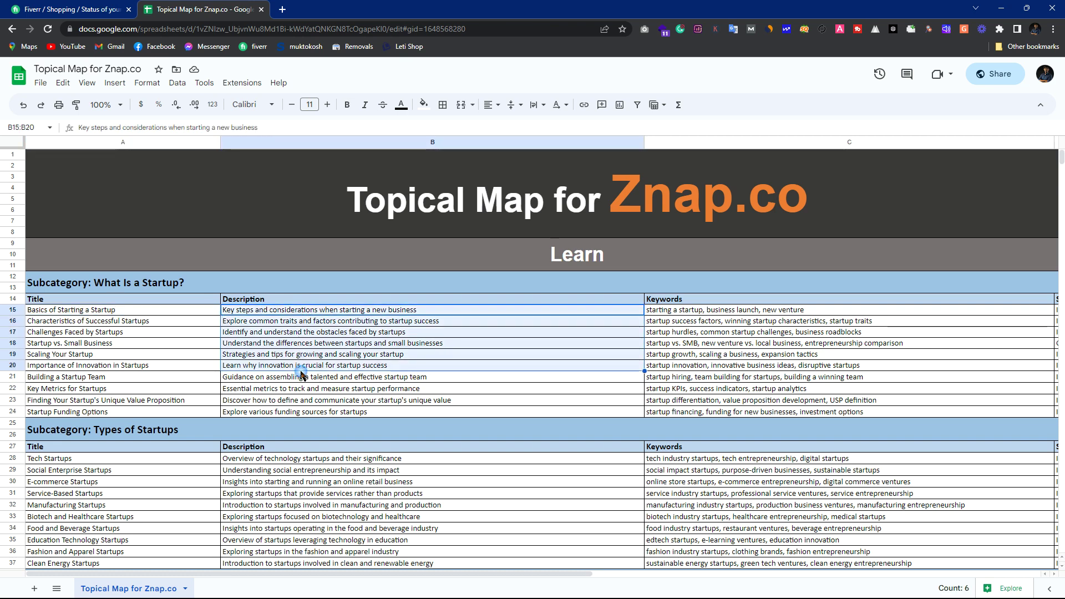
pyautogui.click(303, 377)
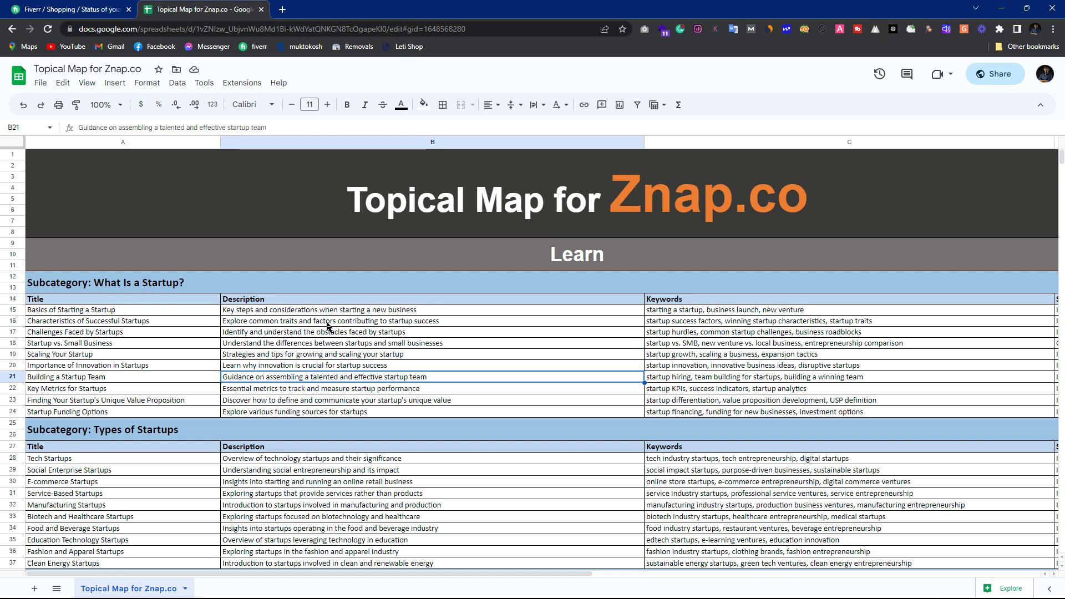
# Step: Examine the article titles under "What Is a Startup?", from "Basics of Starting a Startup" to "Scaling Your Startup"
pyautogui.click(199, 312)
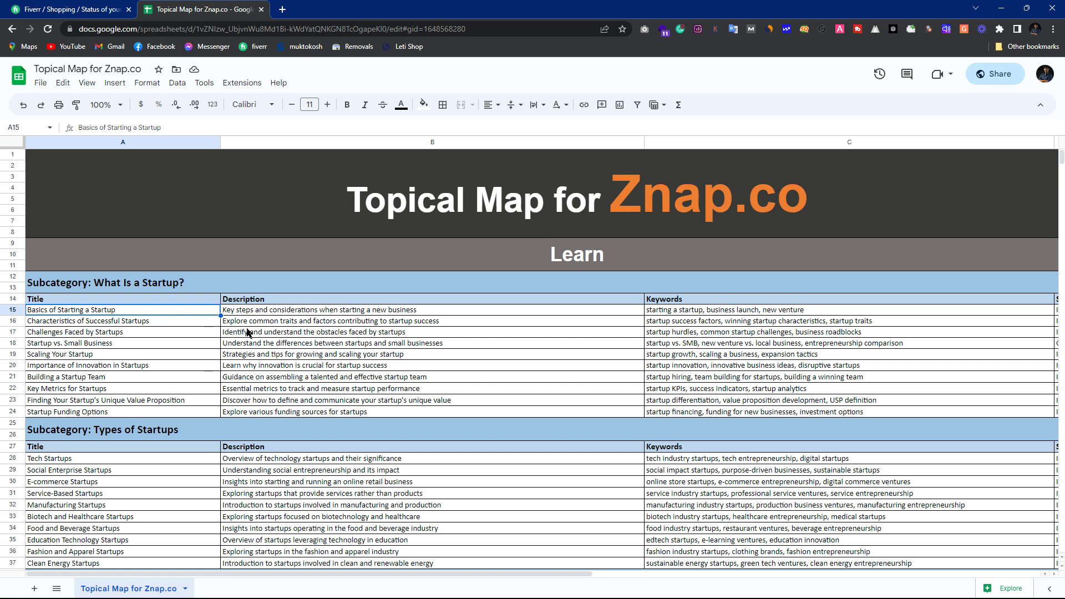
pyautogui.click(168, 321)
pyautogui.click(173, 334)
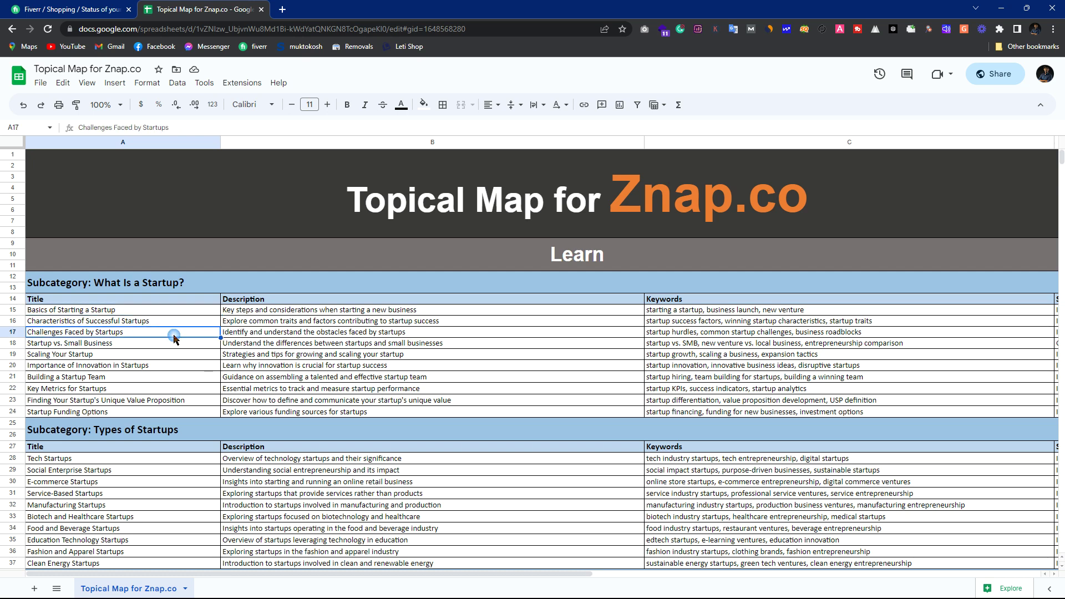
pyautogui.click(200, 311)
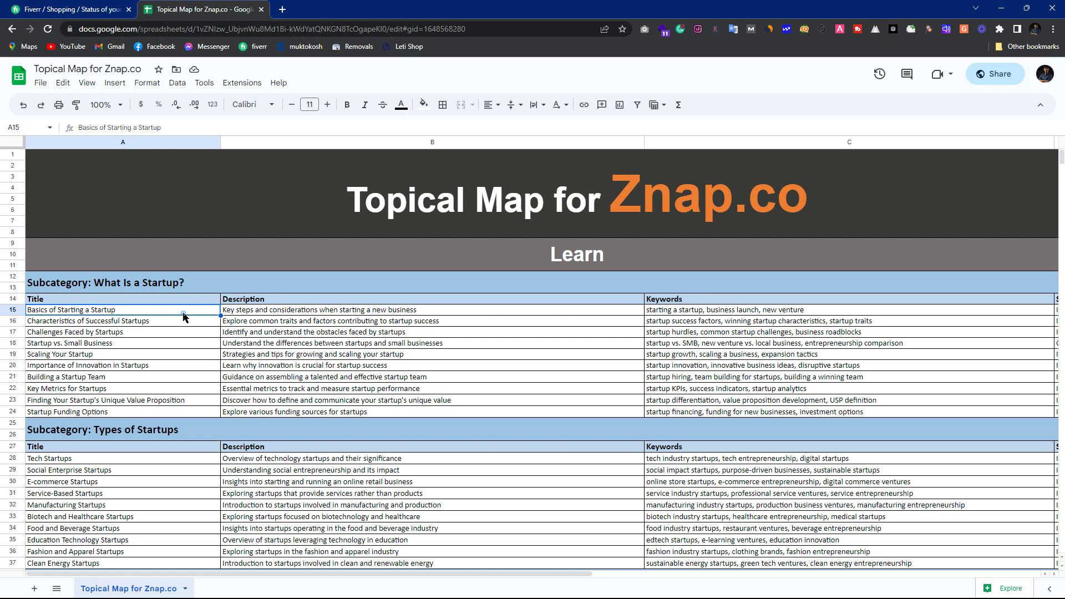
pyautogui.click(189, 333)
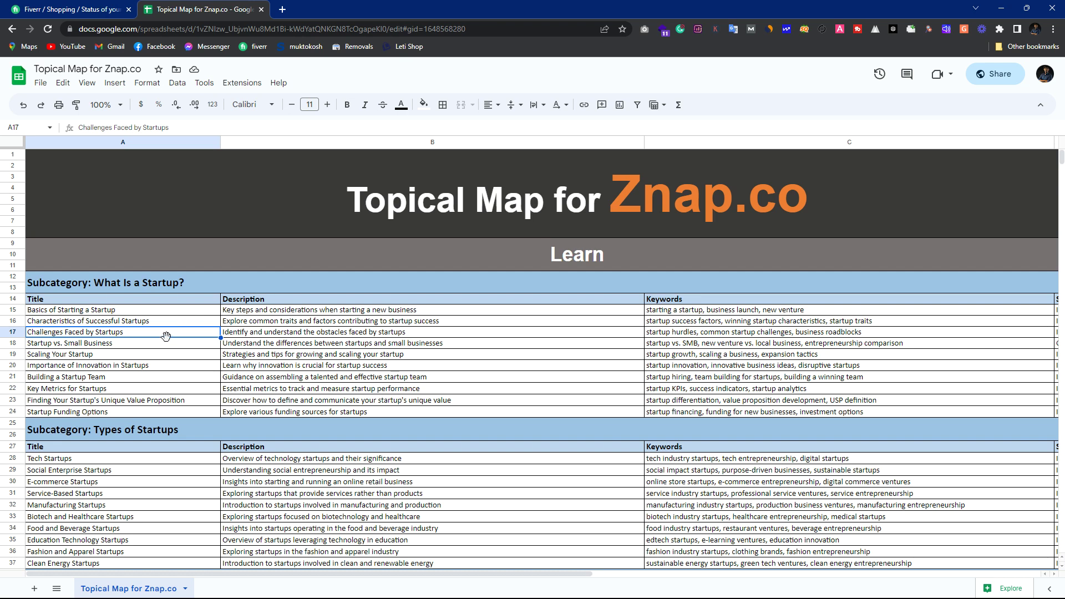
pyautogui.scroll(-1, 167, 340)
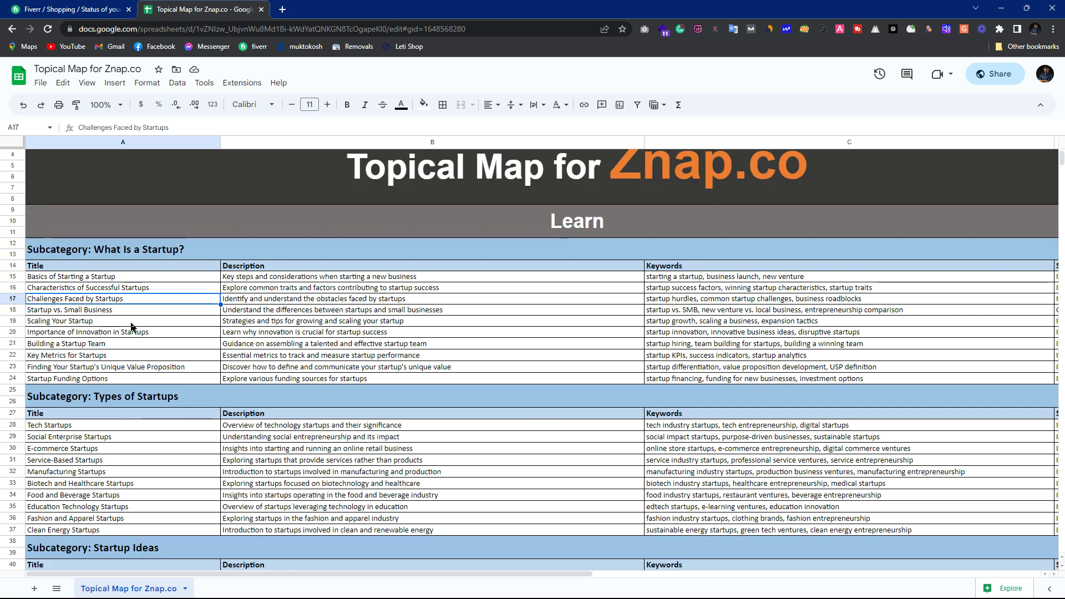
pyautogui.click(101, 321)
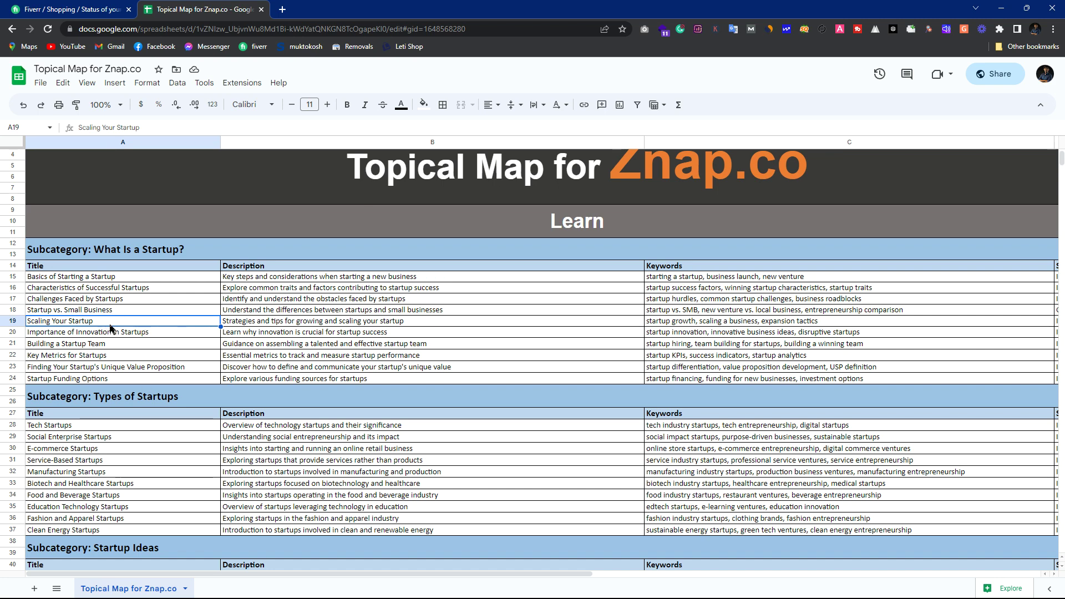
pyautogui.scroll(-1, 113, 333)
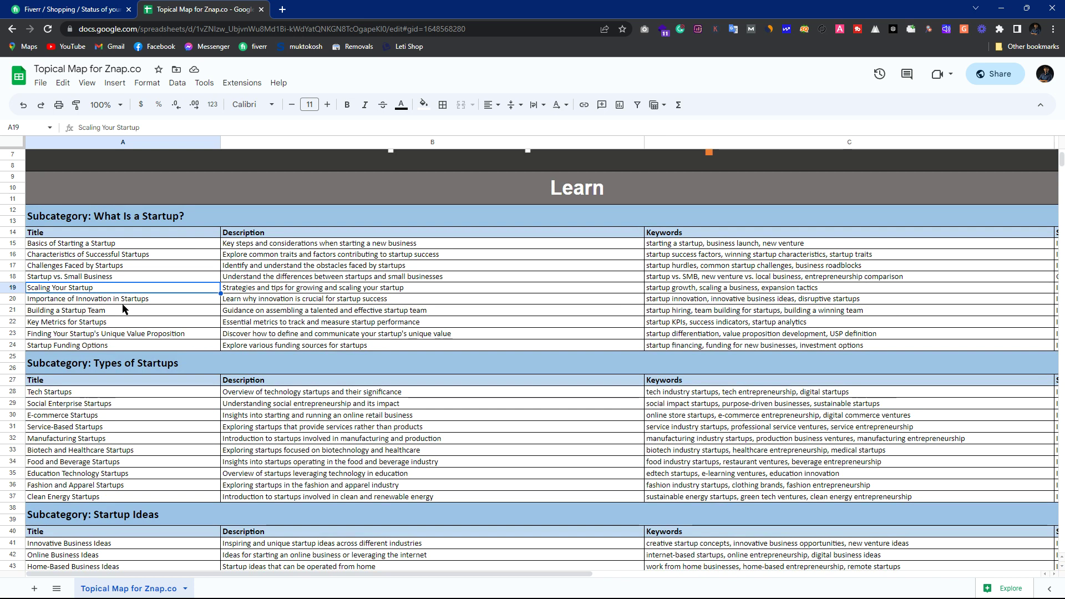
# Step: Look at "Importance of Innovation in Startups" and the Learn category heading, and go on to the Launch category heading
pyautogui.click(90, 299)
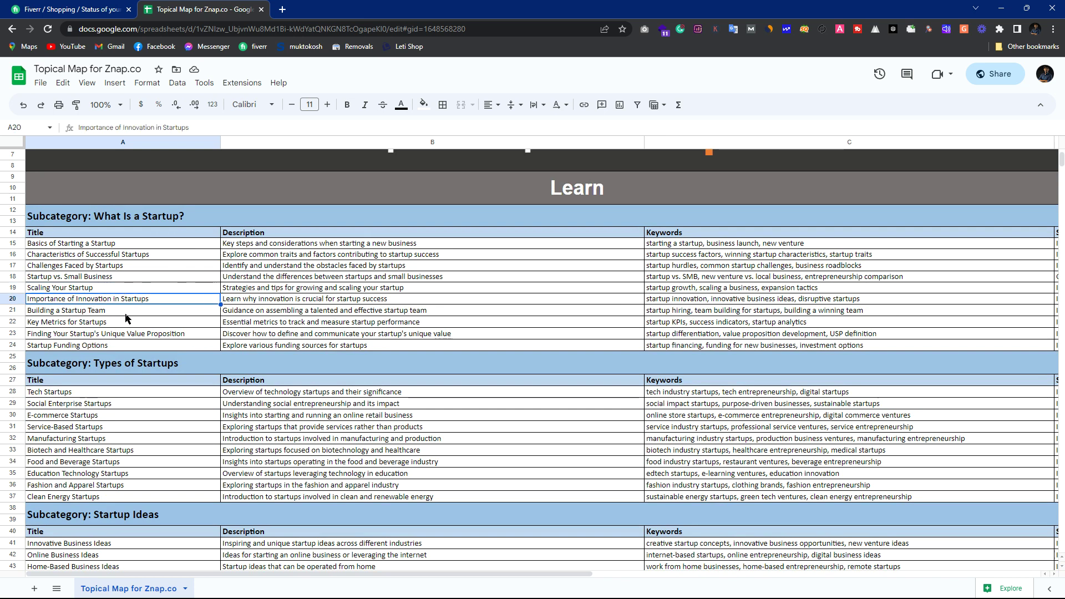
pyautogui.click(584, 194)
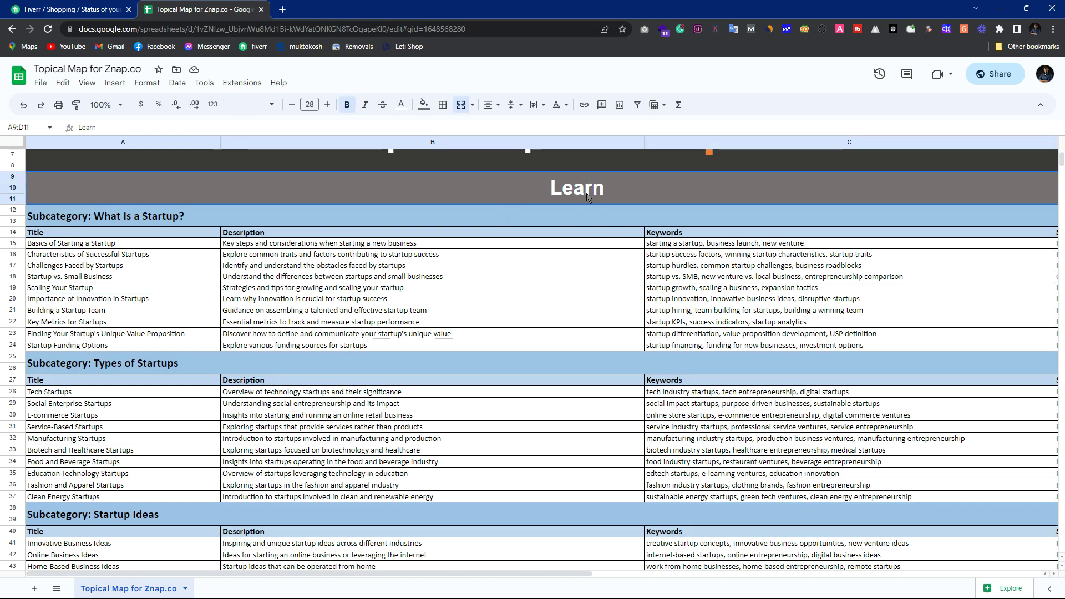
pyautogui.scroll(-10, 473, 338)
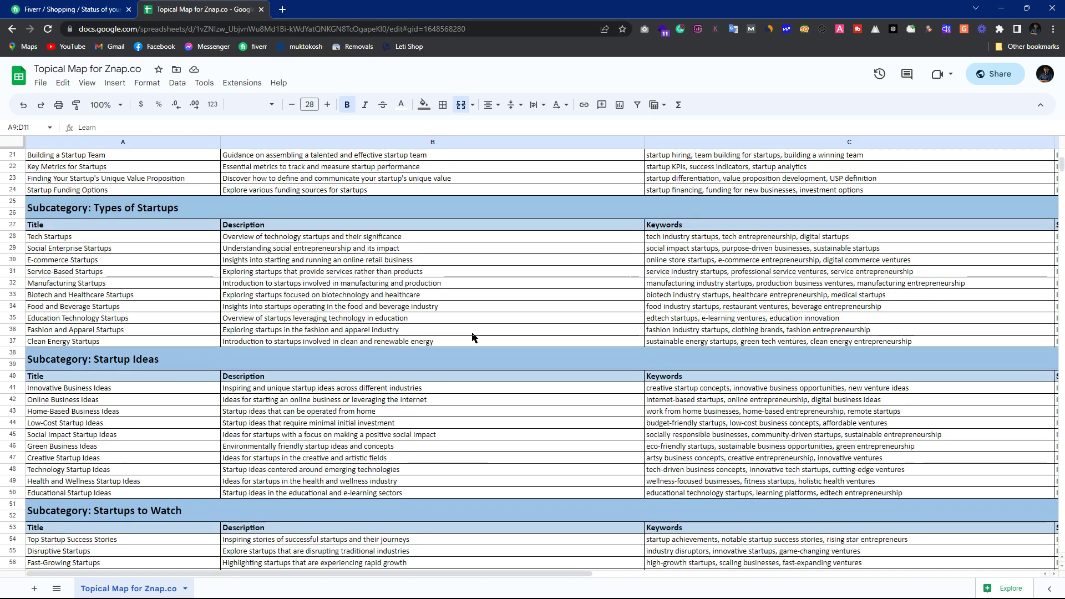
pyautogui.scroll(-15, 473, 337)
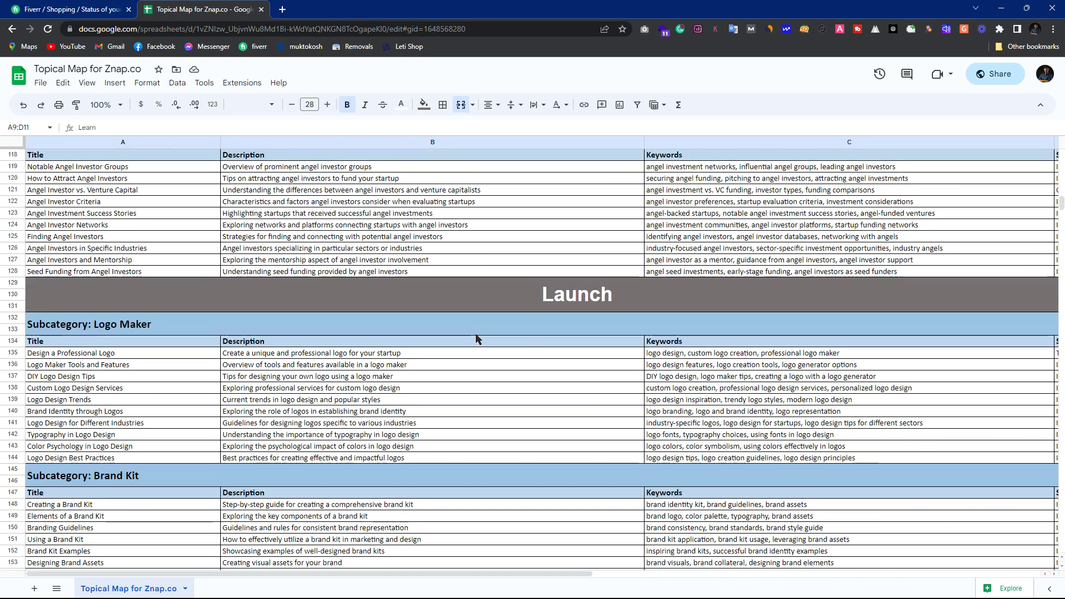
pyautogui.click(566, 288)
pyautogui.scroll(-1, 587, 300)
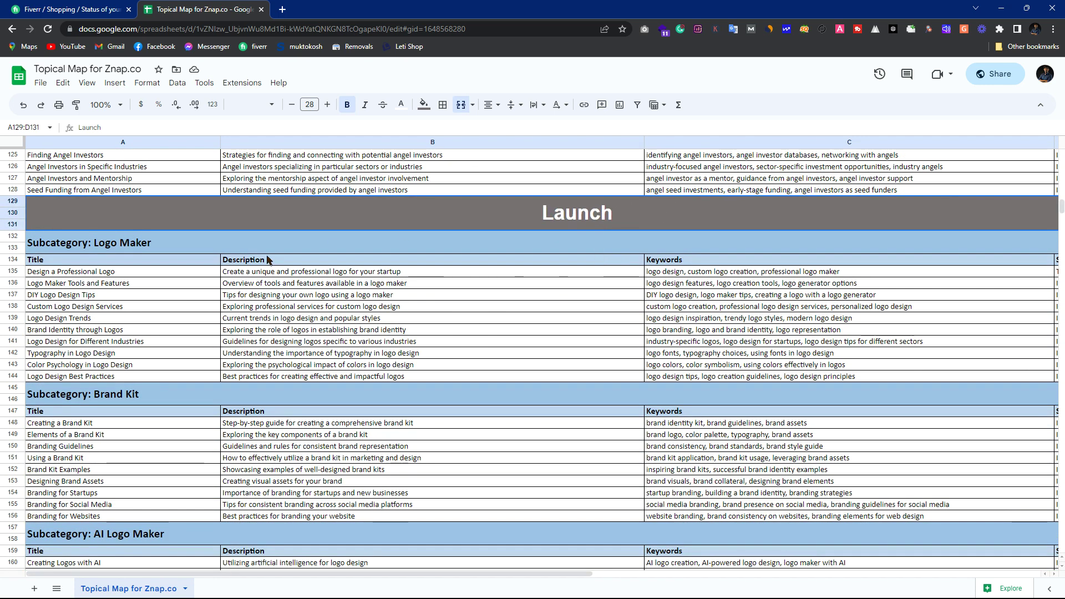
# Step: Examine the "Logo Maker" subcategory under Launch, highlighting its name in the heading without changing it
pyautogui.click(66, 248)
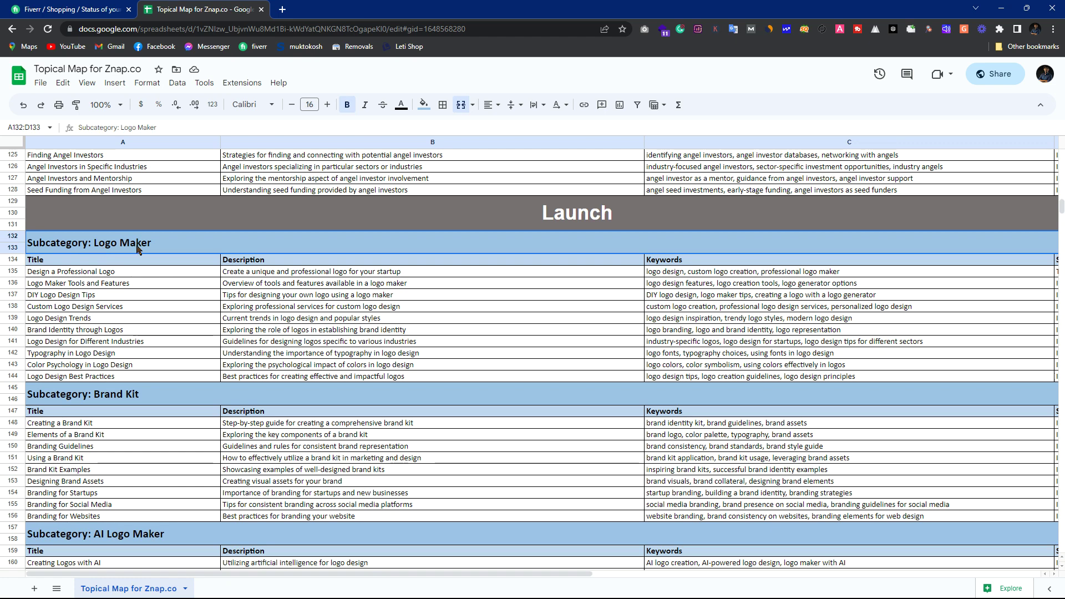
pyautogui.doubleClick(154, 246)
pyautogui.hotkey('shift', 'Left')
pyautogui.hotkey('shift', 'Left')
pyautogui.hotkey('shift', 'Left')
pyautogui.hotkey('shift', 'Left')
pyautogui.hotkey('shift', 'Left')
pyautogui.hotkey('shift', 'Left')
pyautogui.hotkey('shift', 'Left')
pyautogui.hotkey('shift', 'Left')
pyautogui.hotkey('shift', 'Left')
pyautogui.hotkey('shift', 'Left')
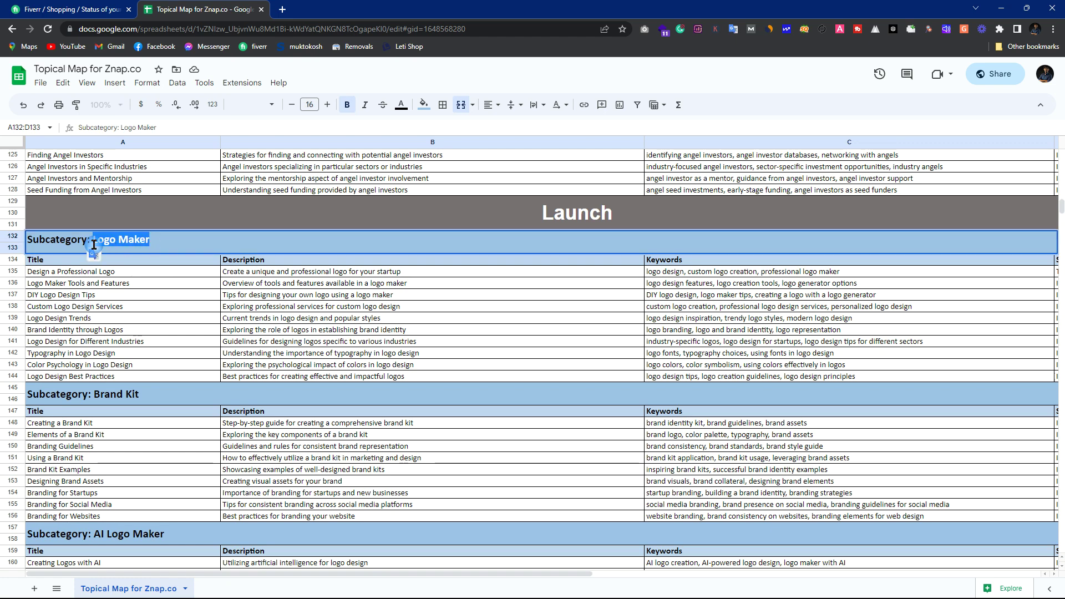
pyautogui.click(166, 242)
pyautogui.moveTo(155, 242); pyautogui.dragTo(92, 244)
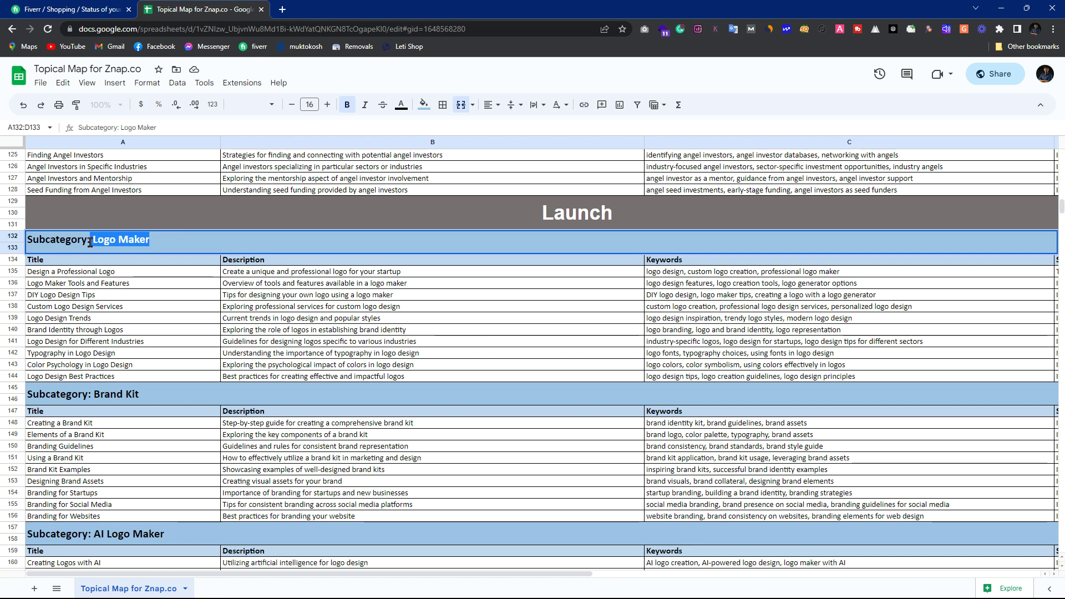
pyautogui.click(92, 244)
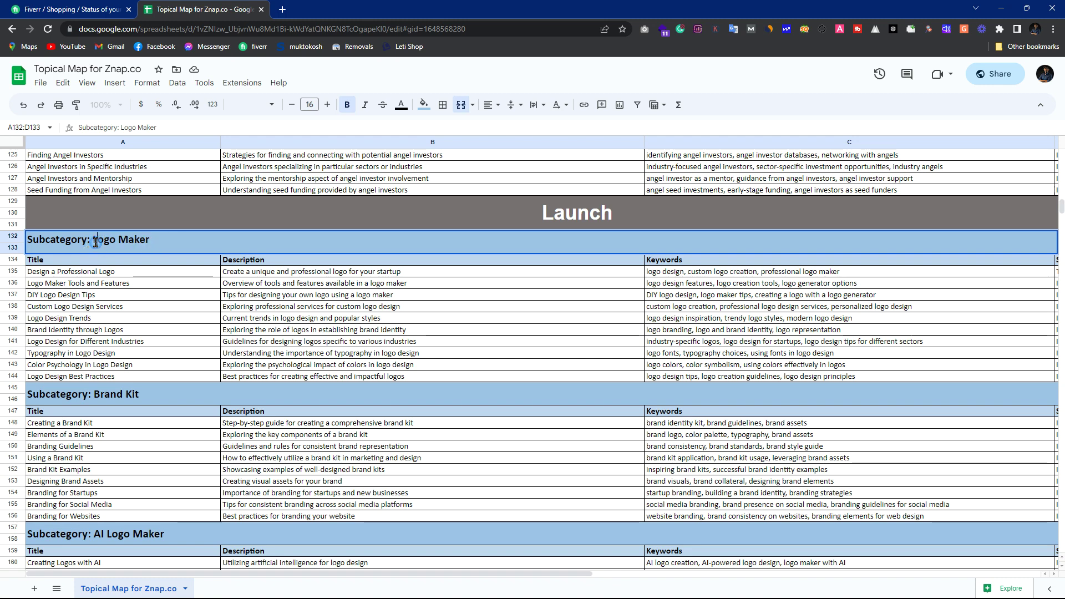
pyautogui.click(151, 243)
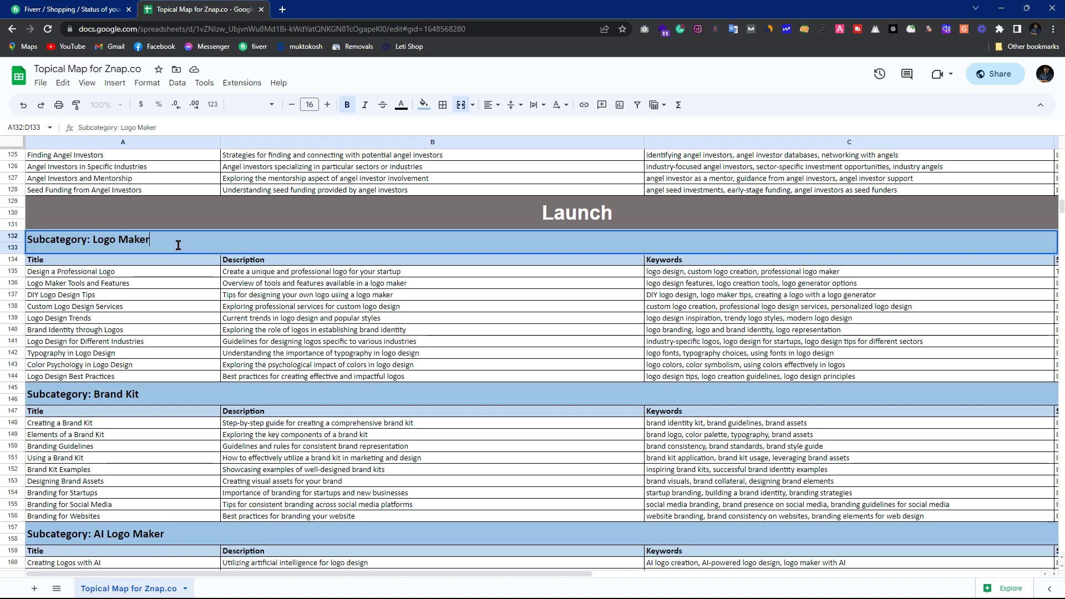
pyautogui.click(194, 261)
pyautogui.click(126, 245)
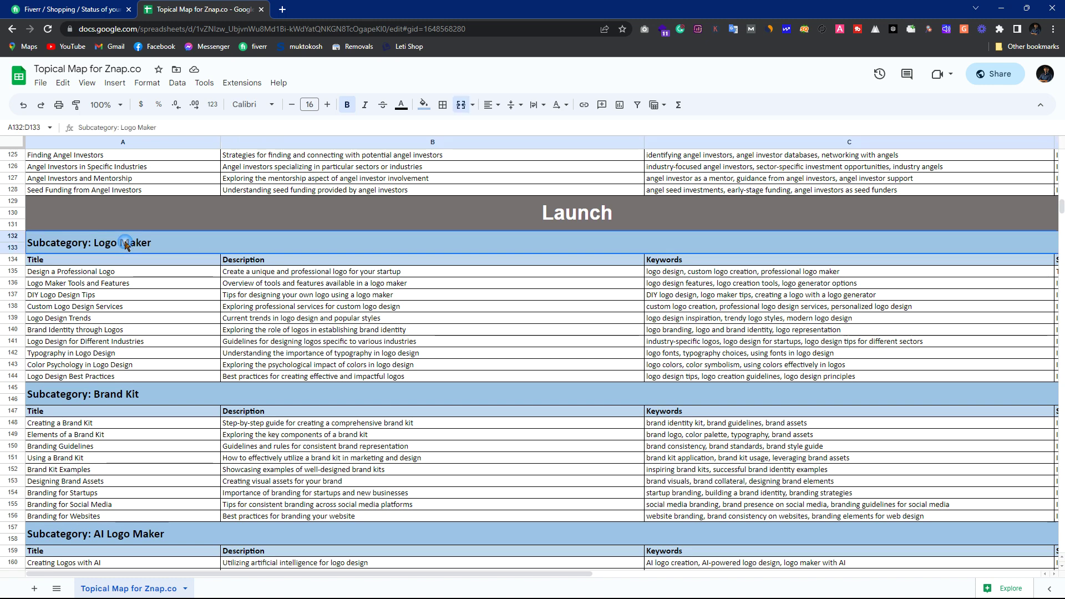
# Step: Examine the "Brand Kit" subcategory heading and its first title, "Creating a Brand Kit"
pyautogui.scroll(-1, 143, 261)
pyautogui.doubleClick(93, 368)
pyautogui.moveTo(93, 367); pyautogui.dragTo(145, 367)
pyautogui.click(156, 368)
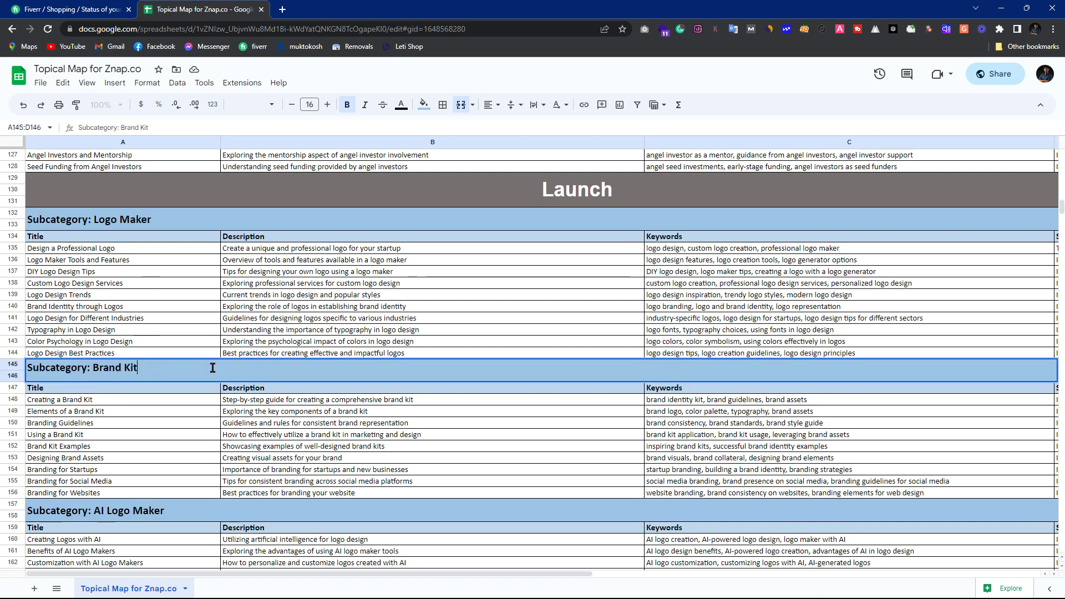
pyautogui.click(169, 404)
# Step: Examine the "AI Logo Maker" subcategory, highlighting its name in the heading without changing it
pyautogui.scroll(-4, 155, 387)
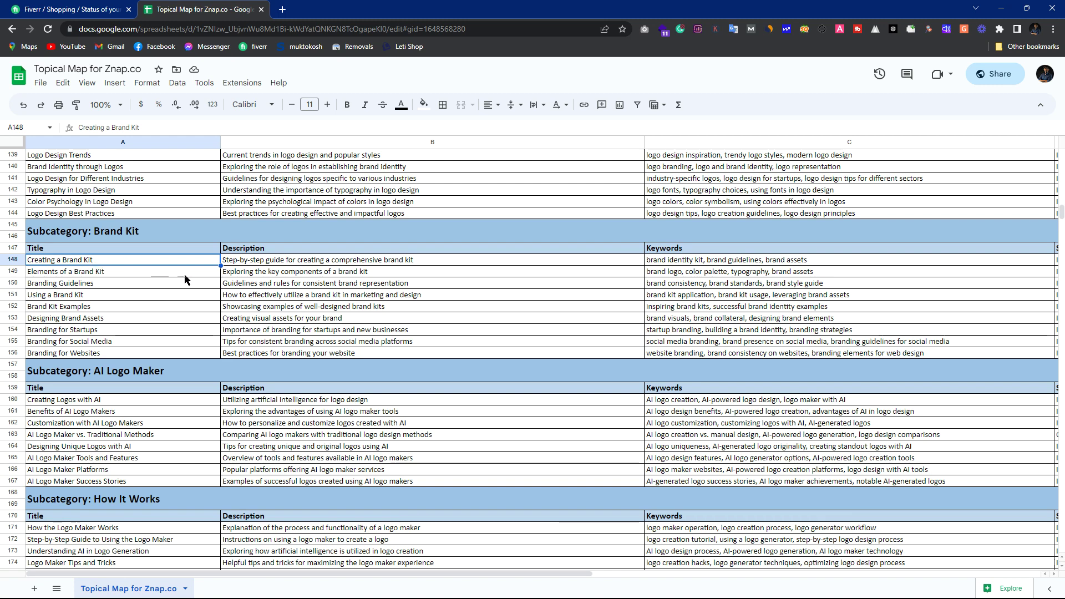
pyautogui.scroll(-3, 165, 301)
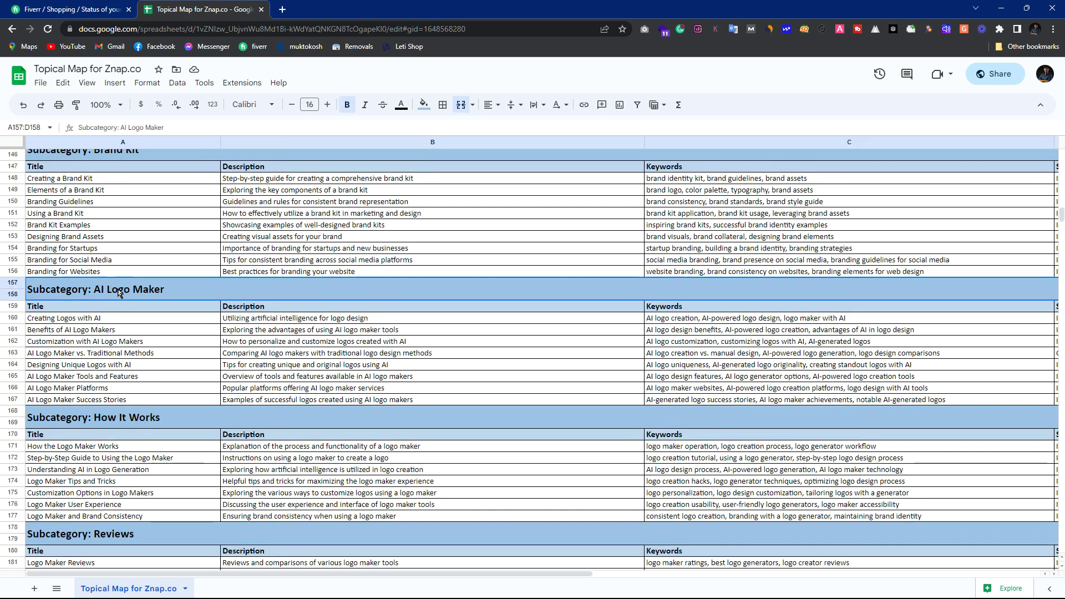
pyautogui.click(94, 287)
pyautogui.moveTo(94, 286); pyautogui.dragTo(176, 287)
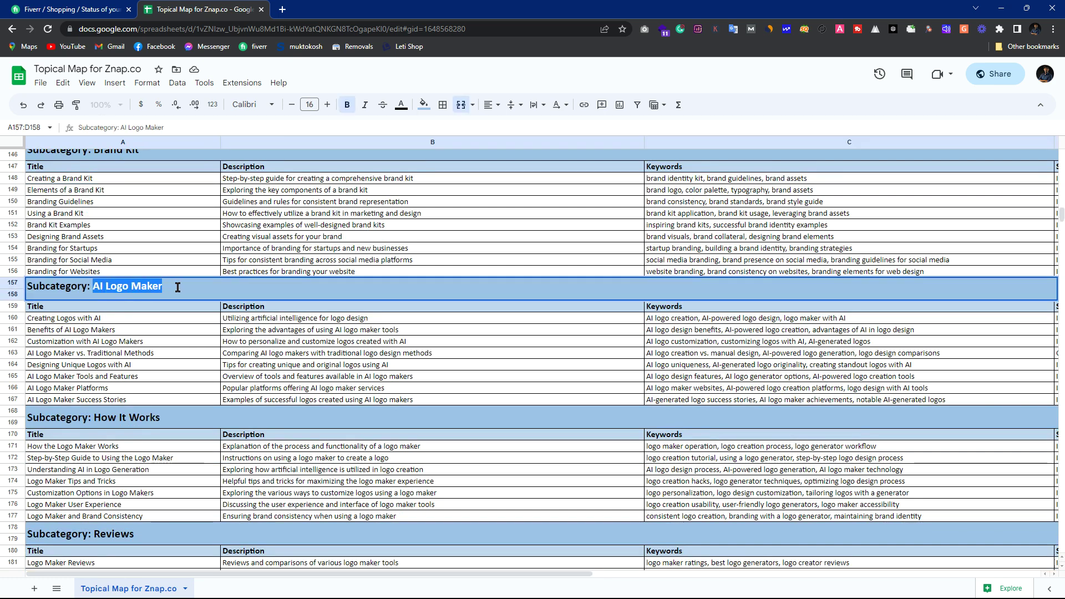
pyautogui.press('Return')
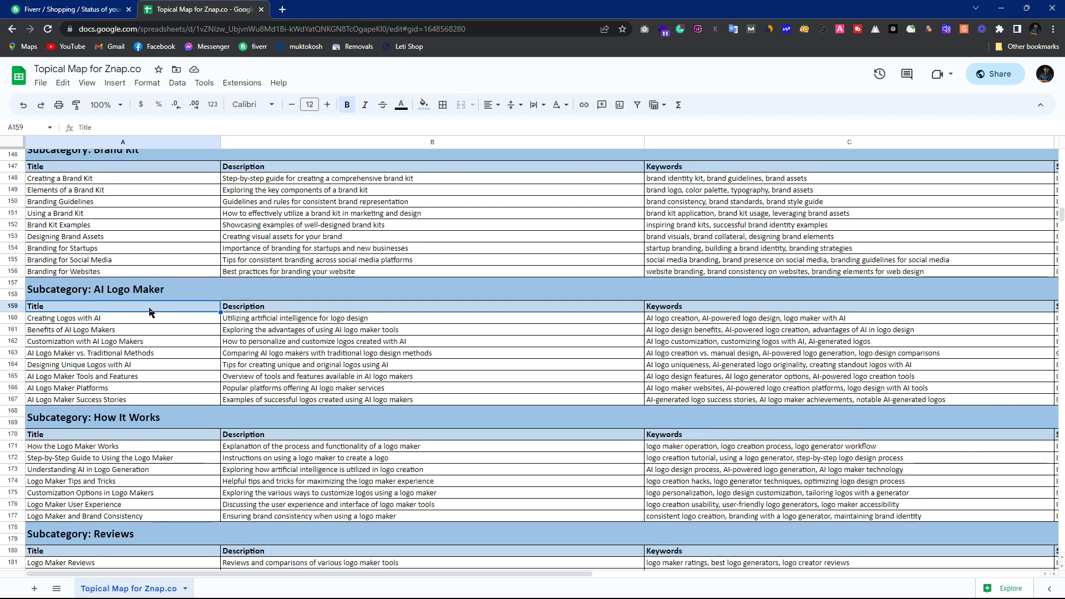
# Step: Examine the "How It Works" and "Reviews" subcategory headings under Launch, leaving their text as is
pyautogui.scroll(-2, 117, 344)
pyautogui.click(109, 361)
pyautogui.moveTo(93, 358); pyautogui.dragTo(159, 358)
pyautogui.press('Return')
pyautogui.scroll(-1, 86, 427)
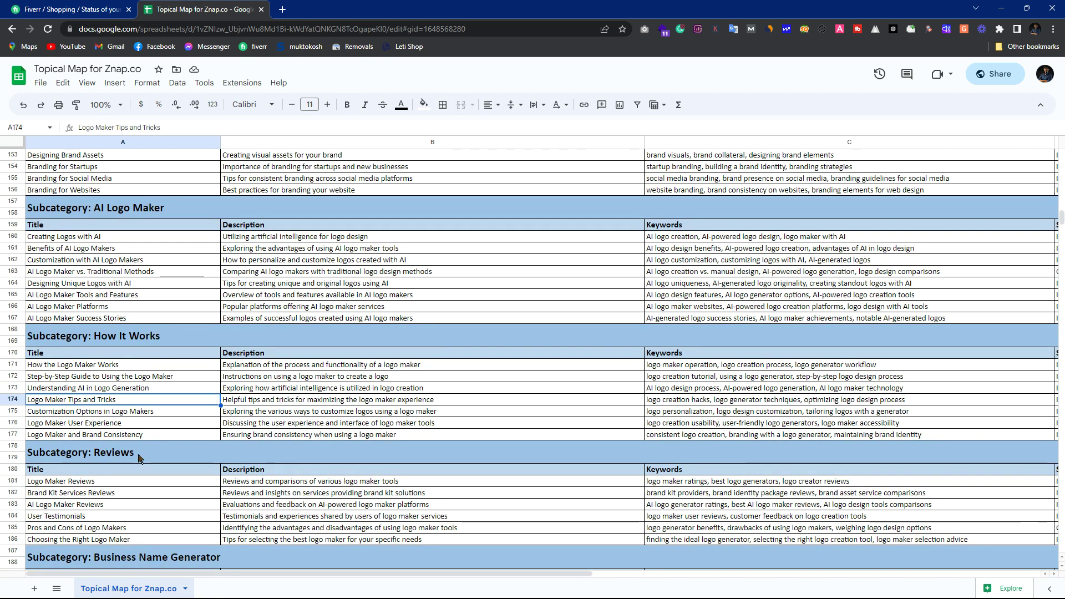
pyautogui.click(126, 452)
pyautogui.scroll(-1, 134, 455)
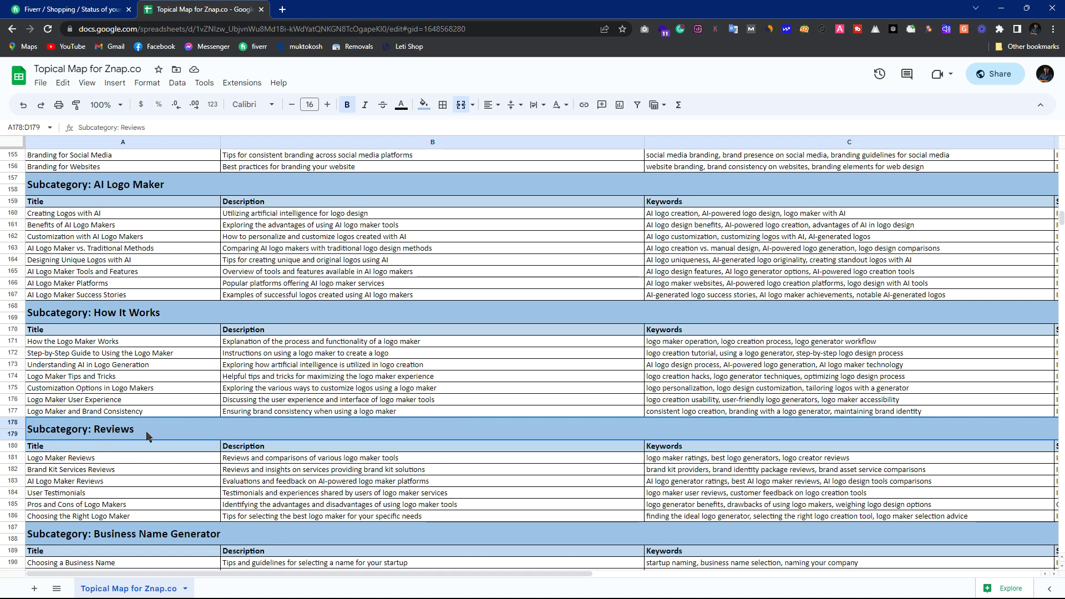
# Step: Examine the "Business Name Generator" subcategory heading and its first title, "Choosing a Business Name"
pyautogui.scroll(-3, 149, 436)
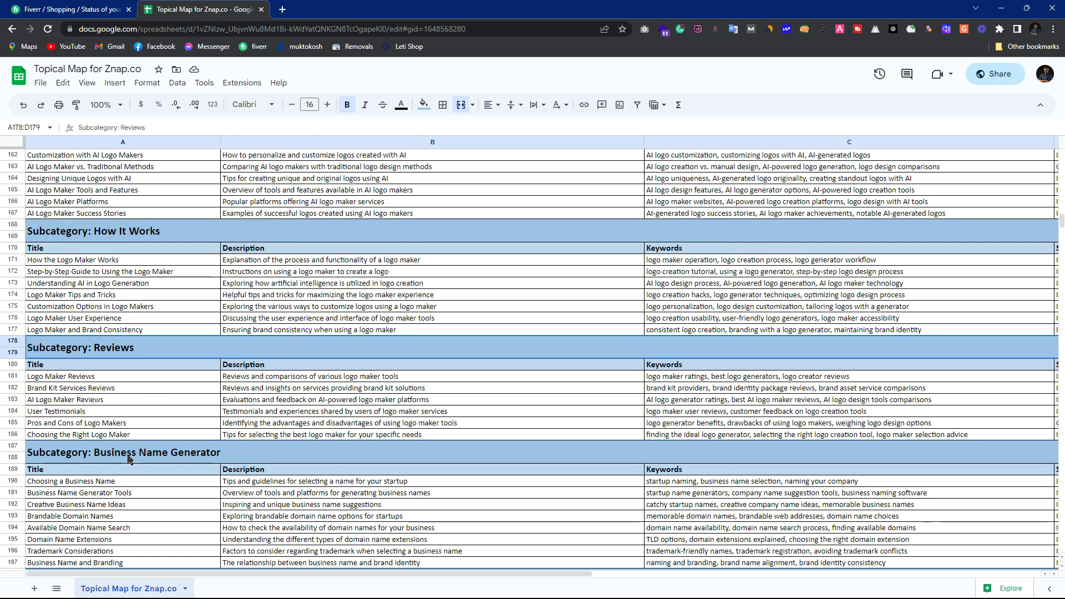
pyautogui.click(129, 456)
pyautogui.doubleClick(105, 448)
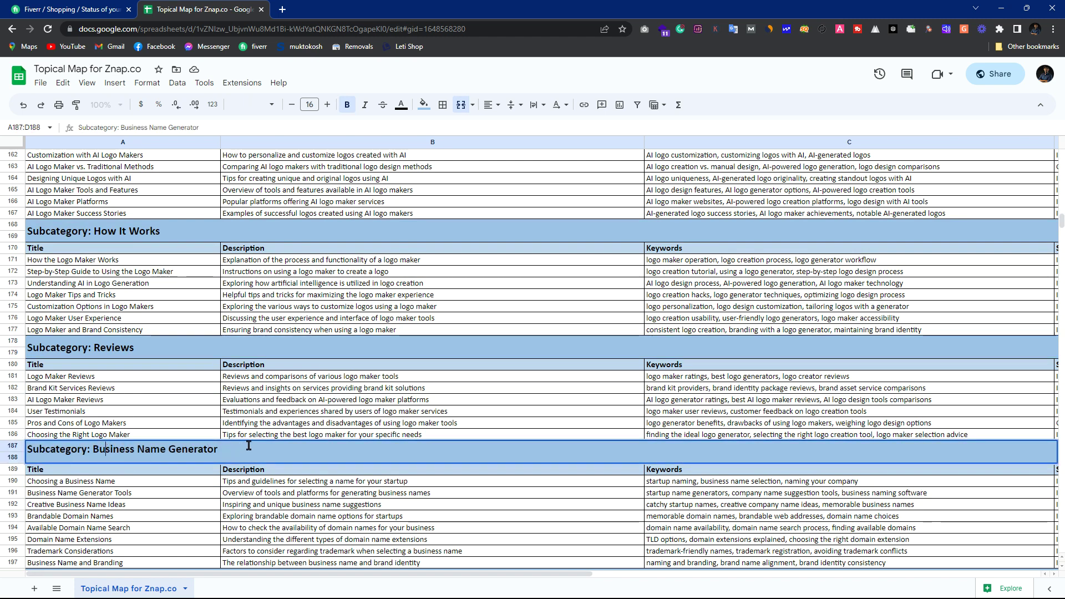
pyautogui.click(111, 481)
# Step: Examine the "Domain Name Selection" subcategory, from its heading to the title "Importance of a Domain Name"
pyautogui.scroll(-5, 128, 422)
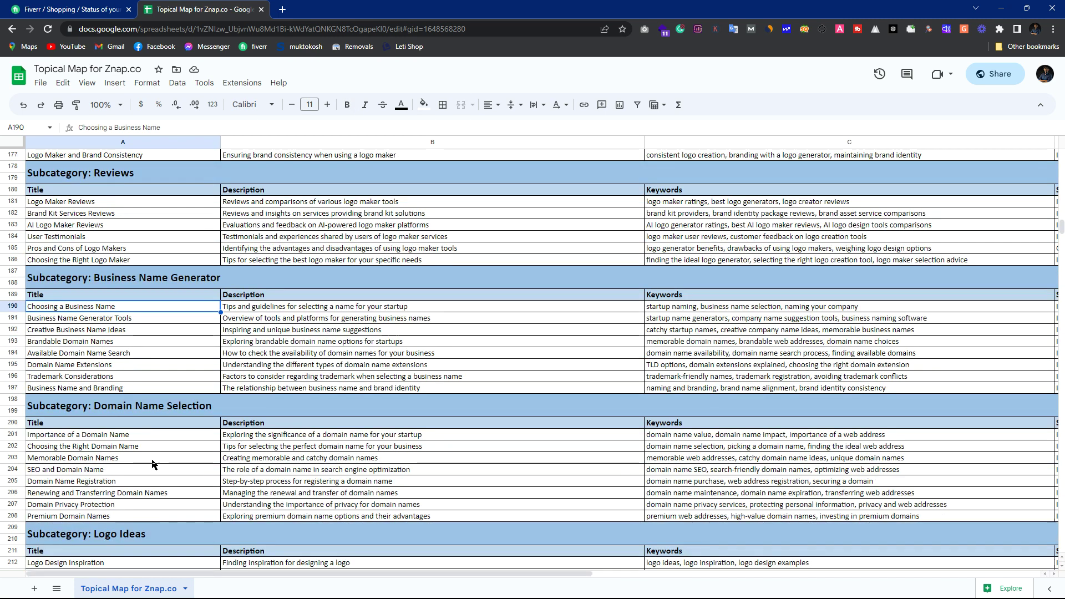
pyautogui.click(128, 412)
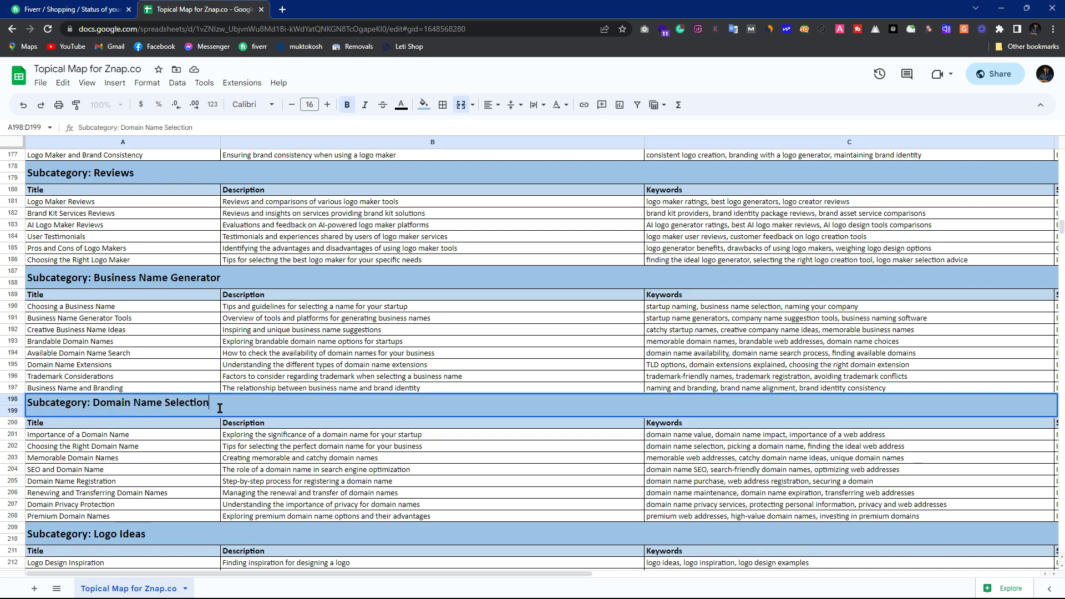
pyautogui.click(141, 423)
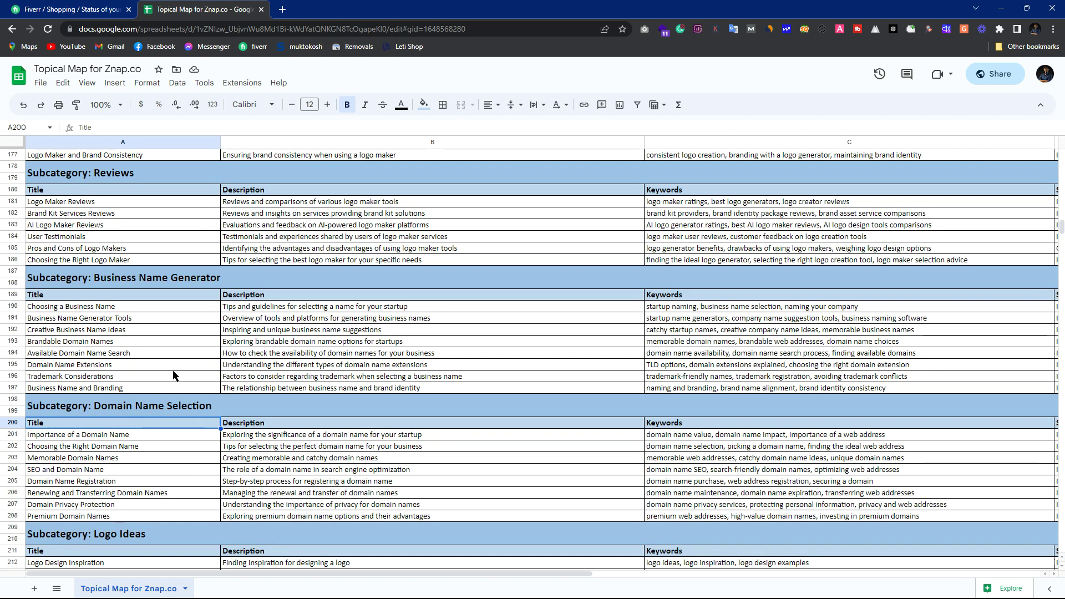
pyautogui.scroll(-2, 175, 377)
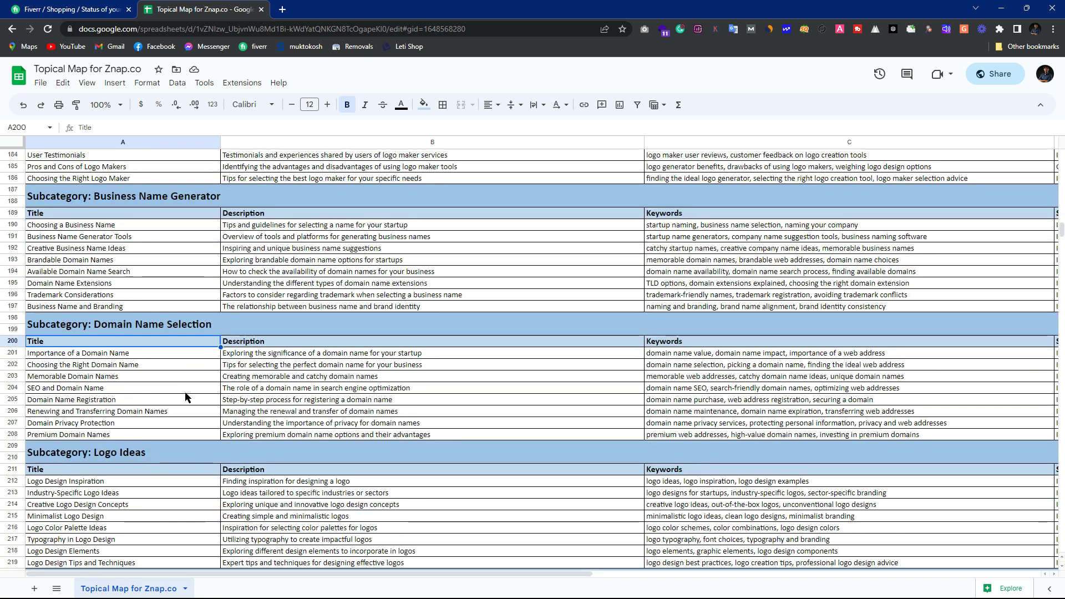
pyautogui.click(148, 356)
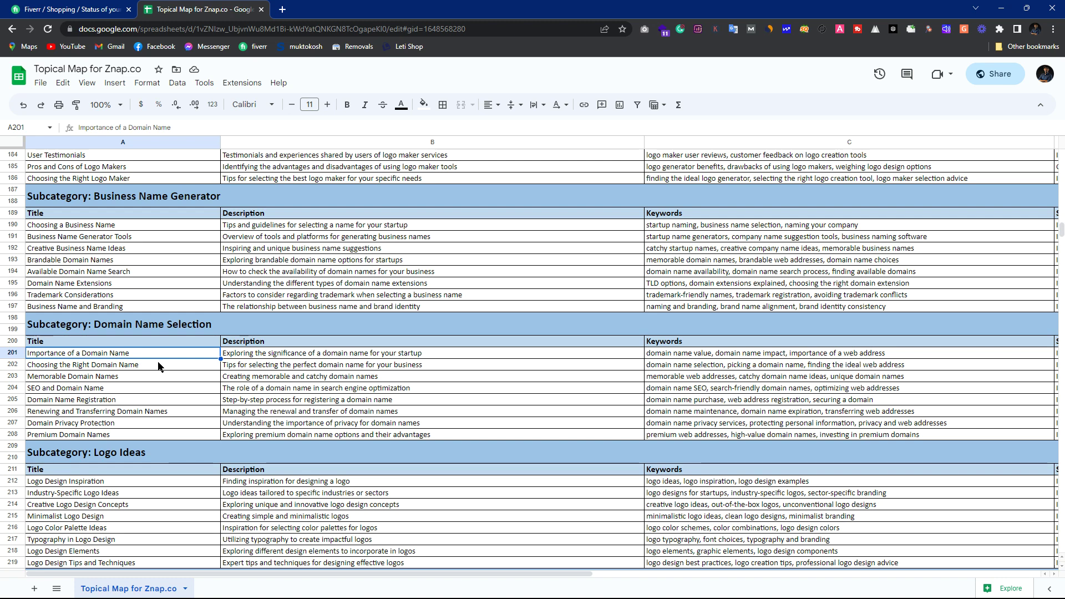
# Step: Examine the "Logo Ideas" subcategory, highlighting its name, and look at its first title, "Logo Design Inspiration"
pyautogui.scroll(-1, 204, 367)
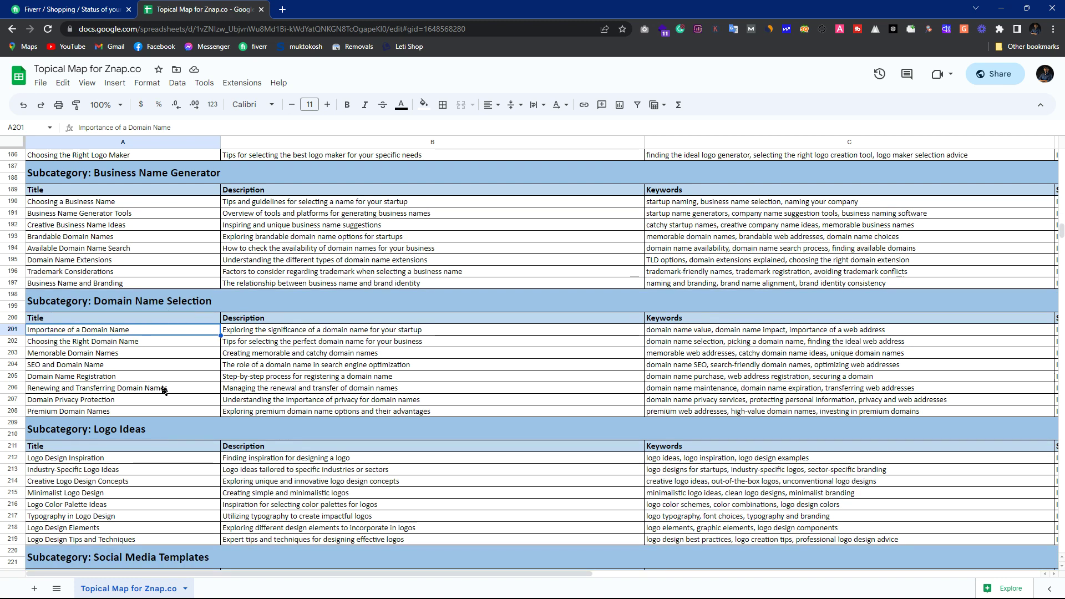
pyautogui.scroll(-8, 127, 333)
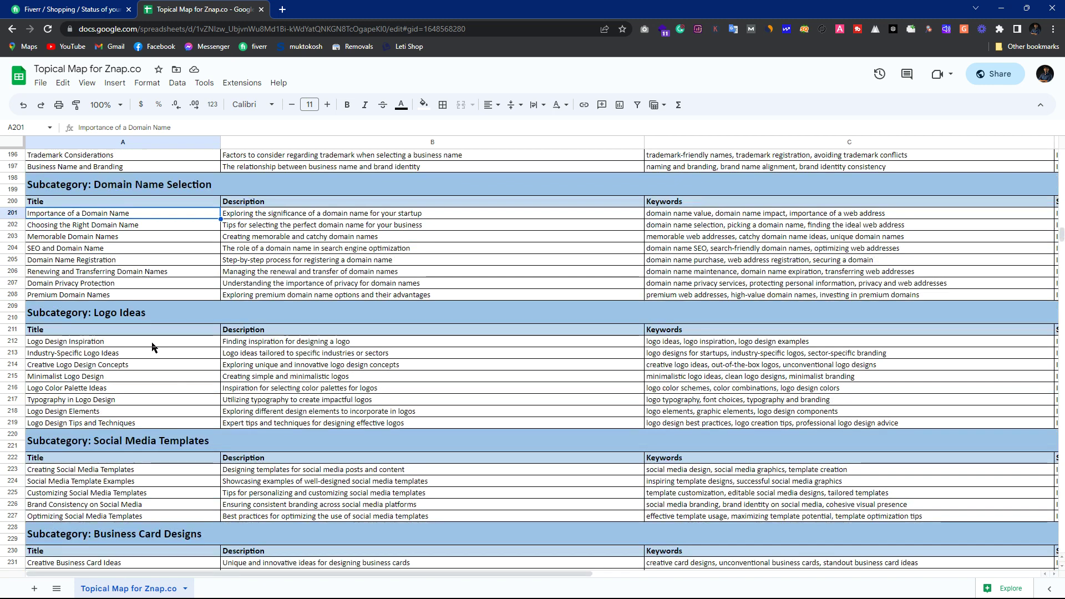
pyautogui.doubleClick(115, 237)
pyautogui.moveTo(93, 228); pyautogui.dragTo(154, 227)
pyautogui.click(163, 234)
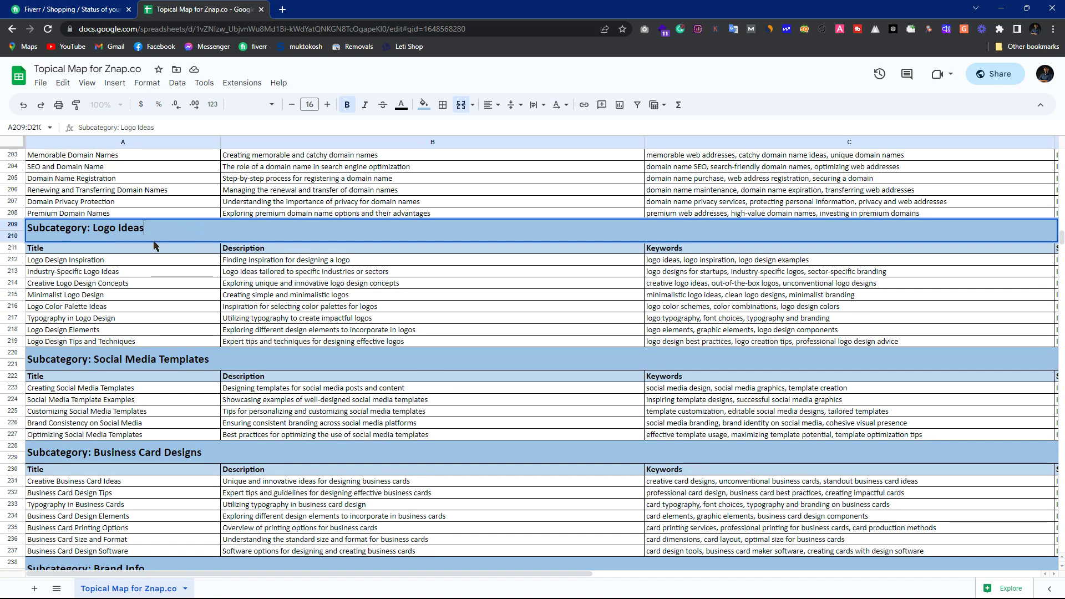
pyautogui.click(143, 265)
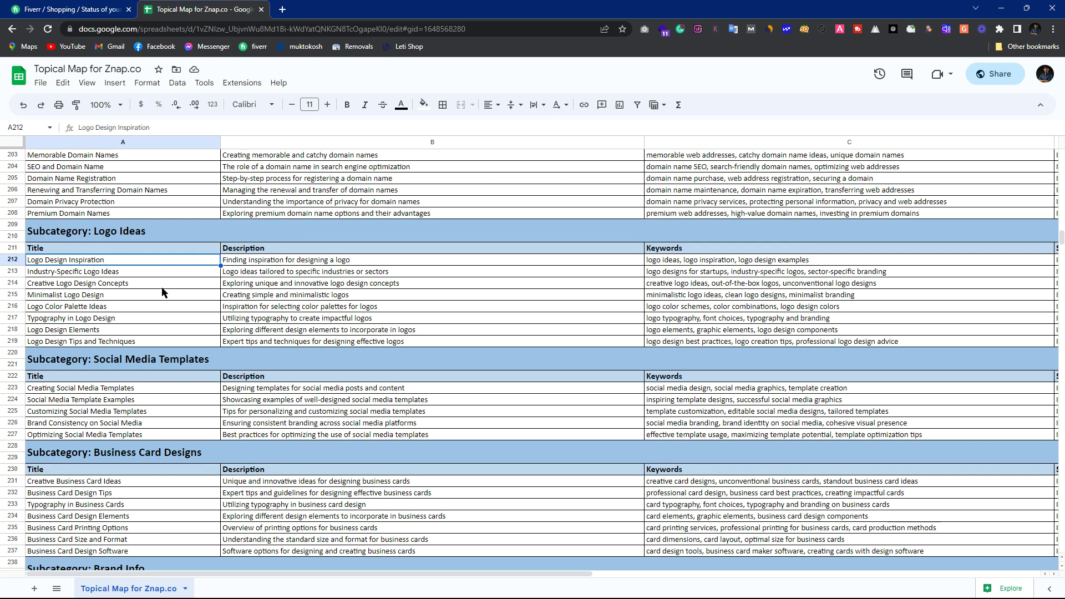
# Step: Examine the "Social Media Templates" subcategory heading and its first title, "Creating Social Media Templates"
pyautogui.scroll(-3, 164, 293)
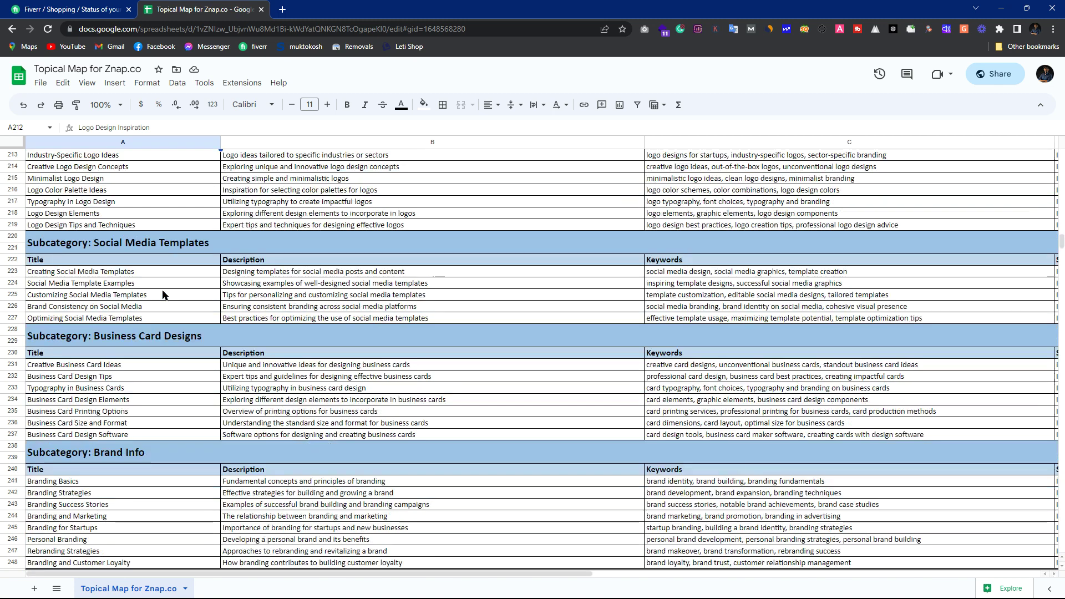
pyautogui.scroll(-1, 164, 292)
pyautogui.click(157, 218)
pyautogui.doubleClick(157, 218)
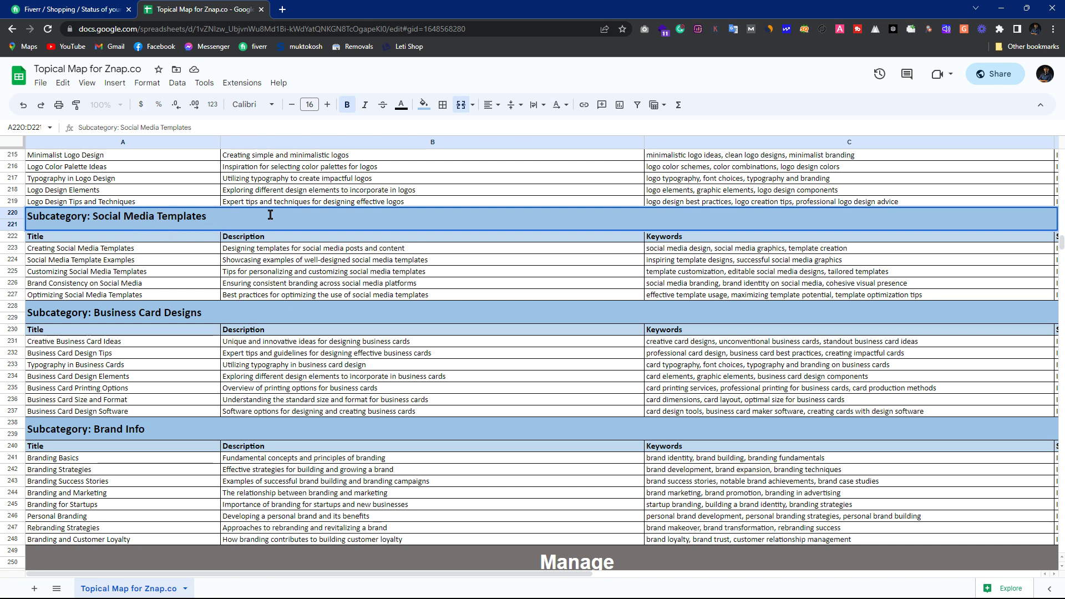
pyautogui.click(38, 251)
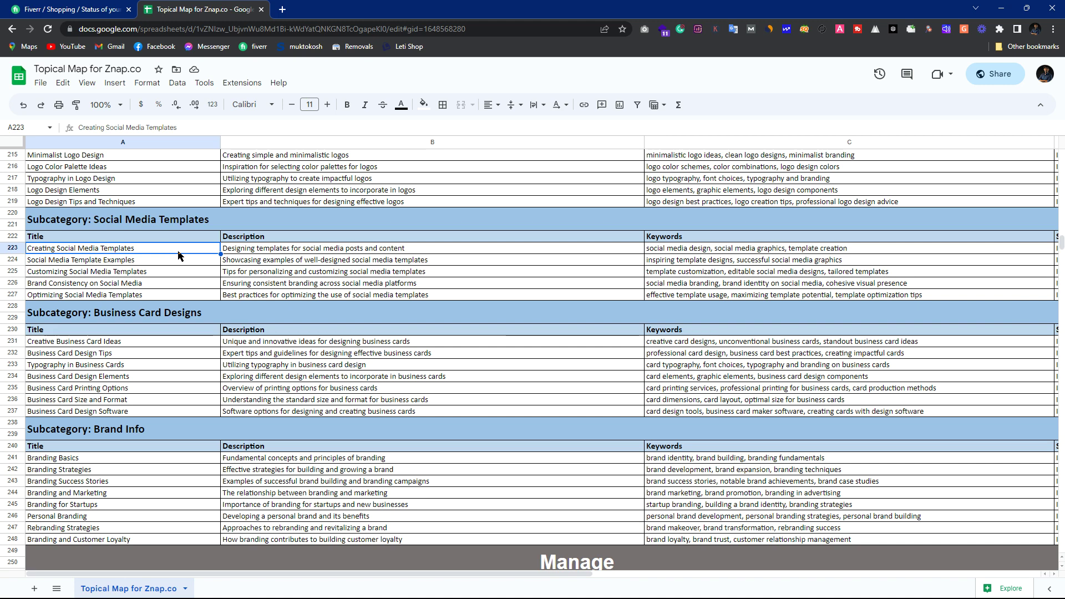
# Step: Examine the "Business Card Designs" subcategory heading and its first title, "Creative Business Card Ideas"
pyautogui.scroll(-5, 178, 255)
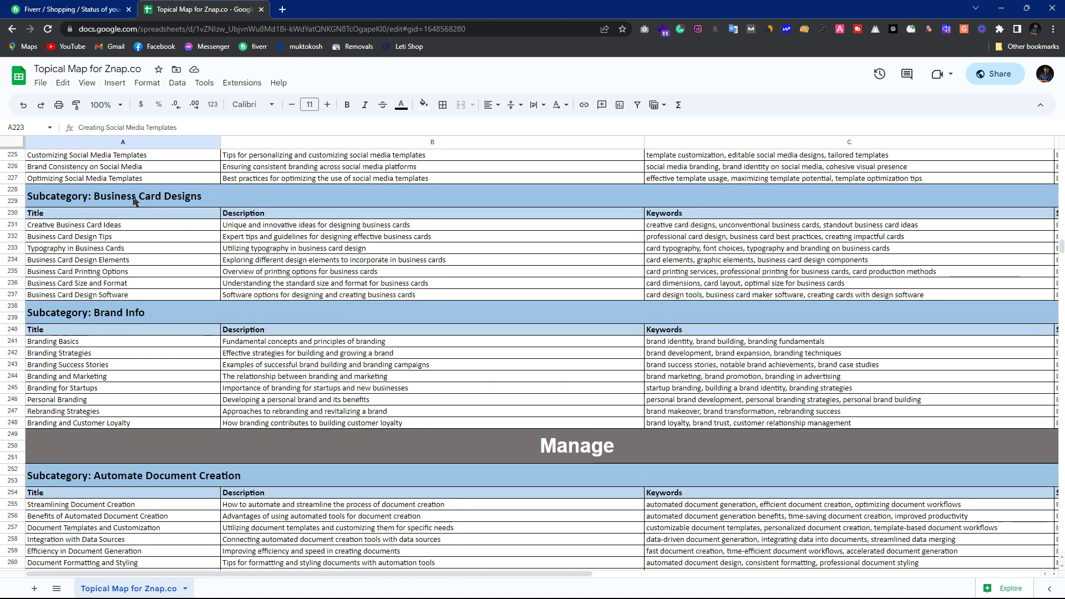
pyautogui.doubleClick(142, 205)
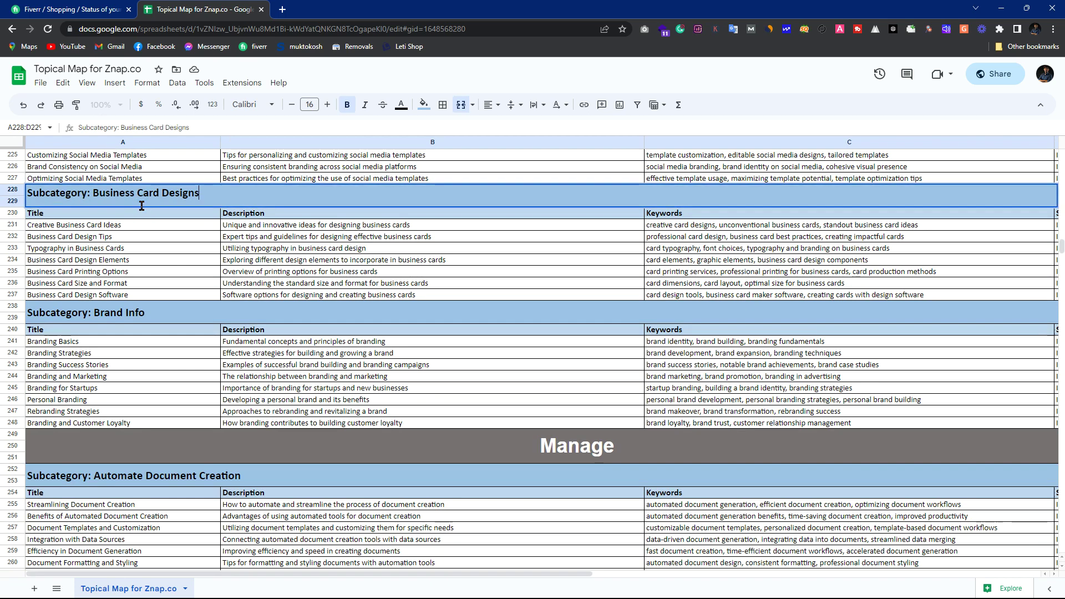
pyautogui.click(88, 225)
pyautogui.scroll(3, 183, 222)
pyautogui.scroll(-5, 147, 238)
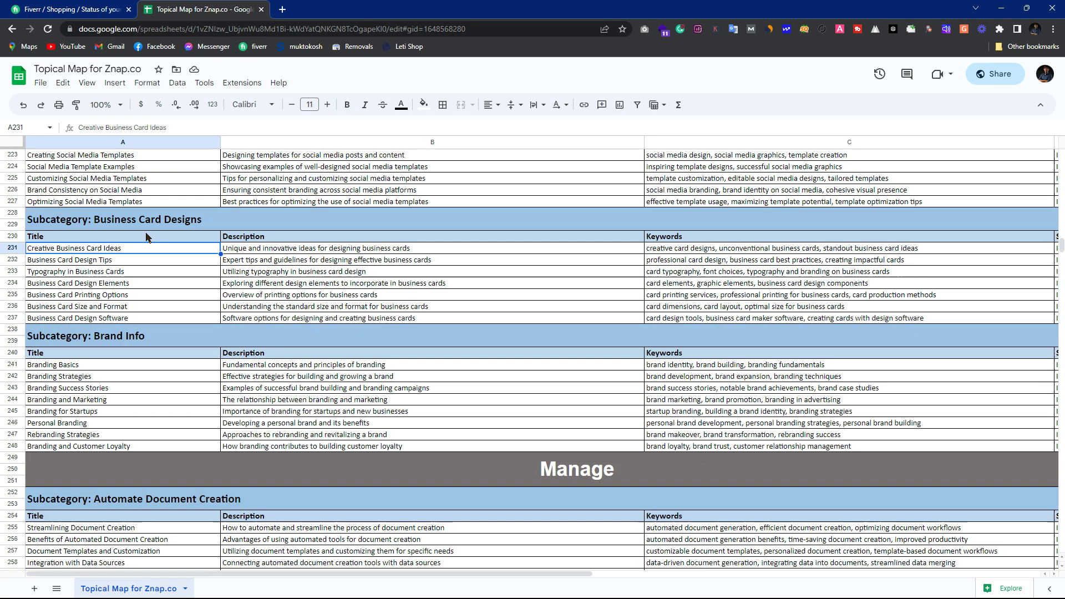
# Step: Look at the "Manage" category heading and its first subcategory heading, "Automate Document Creation"
pyautogui.scroll(-5, 147, 239)
pyautogui.click(161, 222)
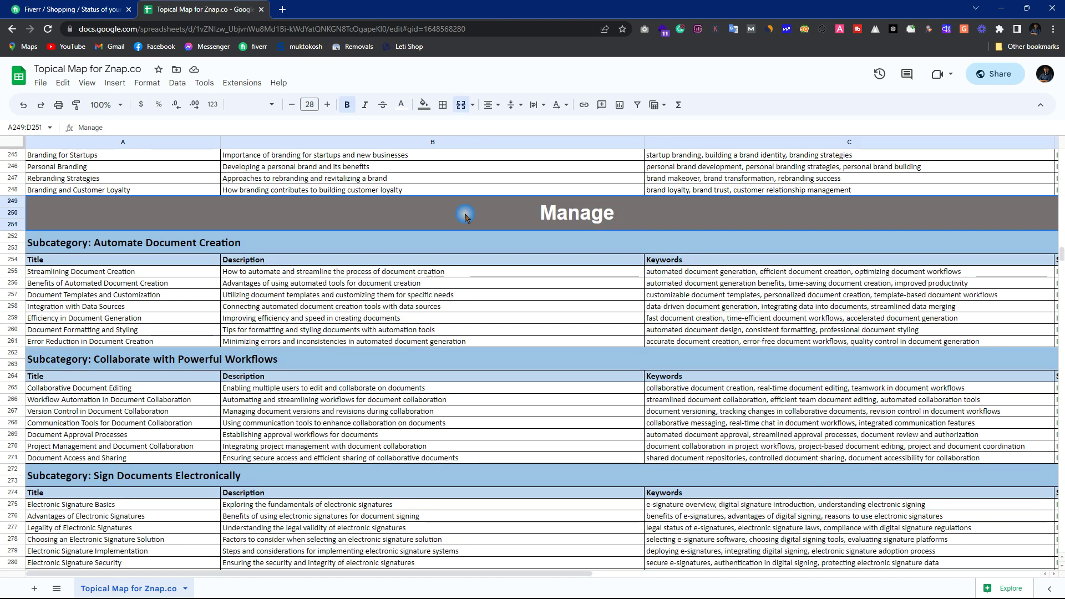
pyautogui.click(229, 248)
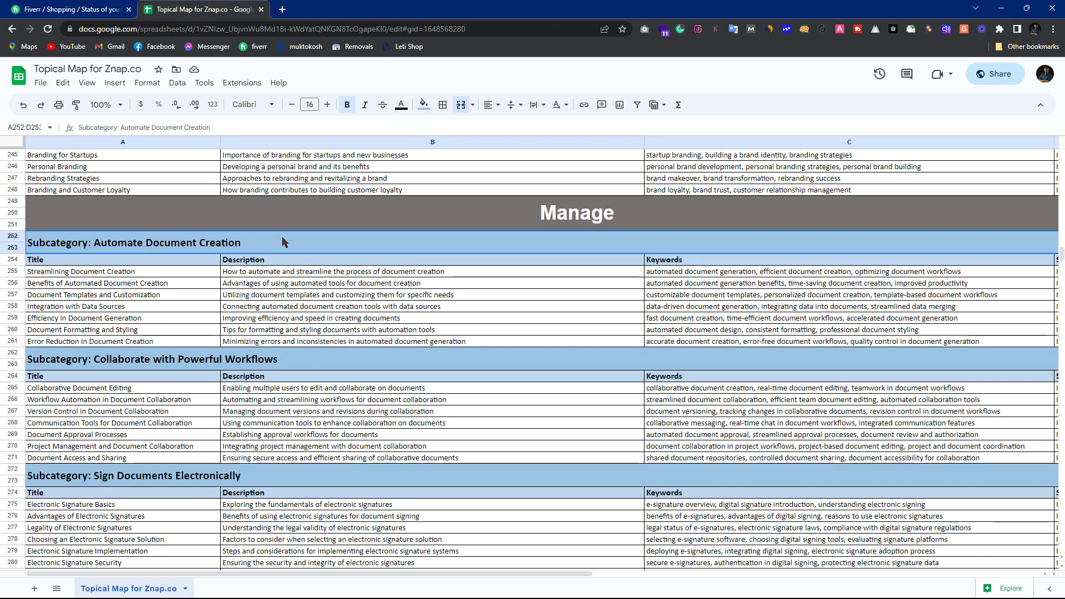
# Step: Go through the "Automate Document Creation" titles from "Streamlining Document Creation" to "Error Reduction in Document Creation", then return to the subcategory heading
pyautogui.click(121, 274)
pyautogui.click(126, 284)
pyautogui.click(128, 296)
pyautogui.click(129, 307)
pyautogui.click(130, 318)
pyautogui.click(133, 329)
pyautogui.click(137, 341)
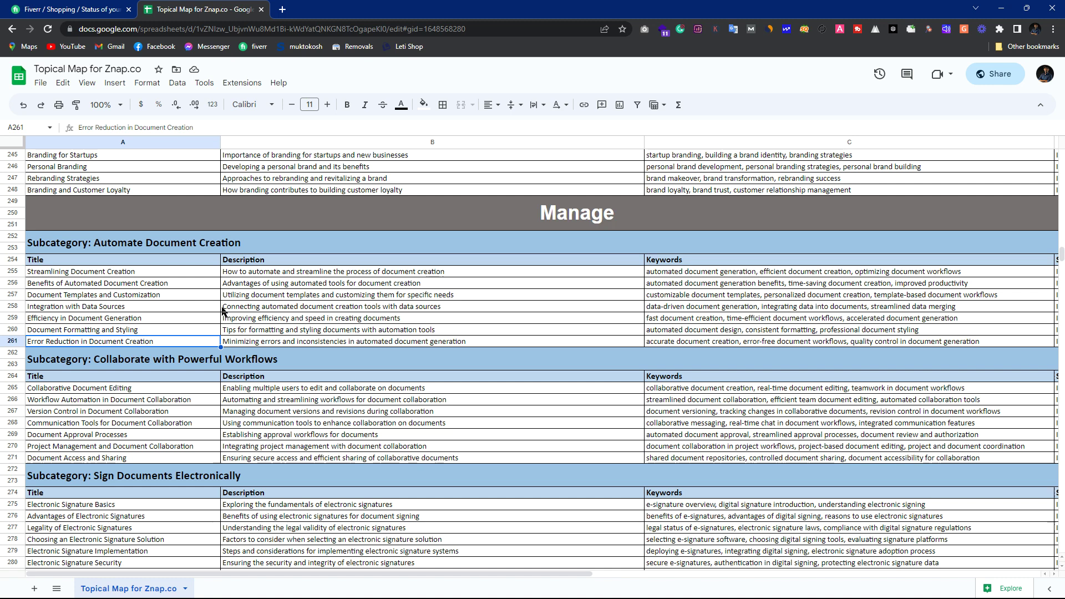
pyautogui.click(261, 244)
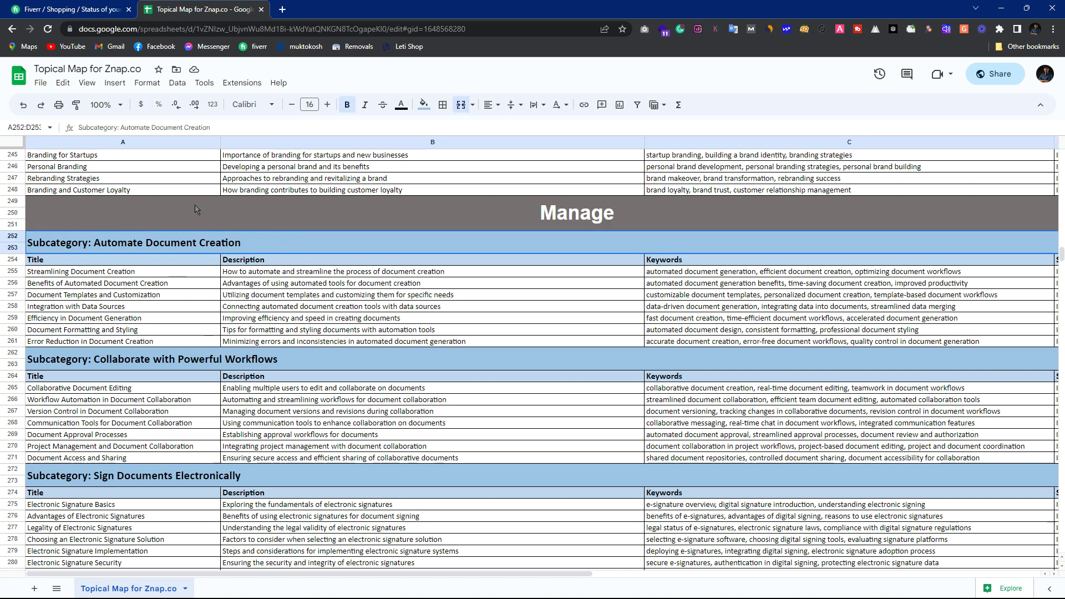
# Step: Examine the subcategory headings "Collaborate with Powerful Workflows" and "Sign Documents Electronically"
pyautogui.scroll(-3, 215, 292)
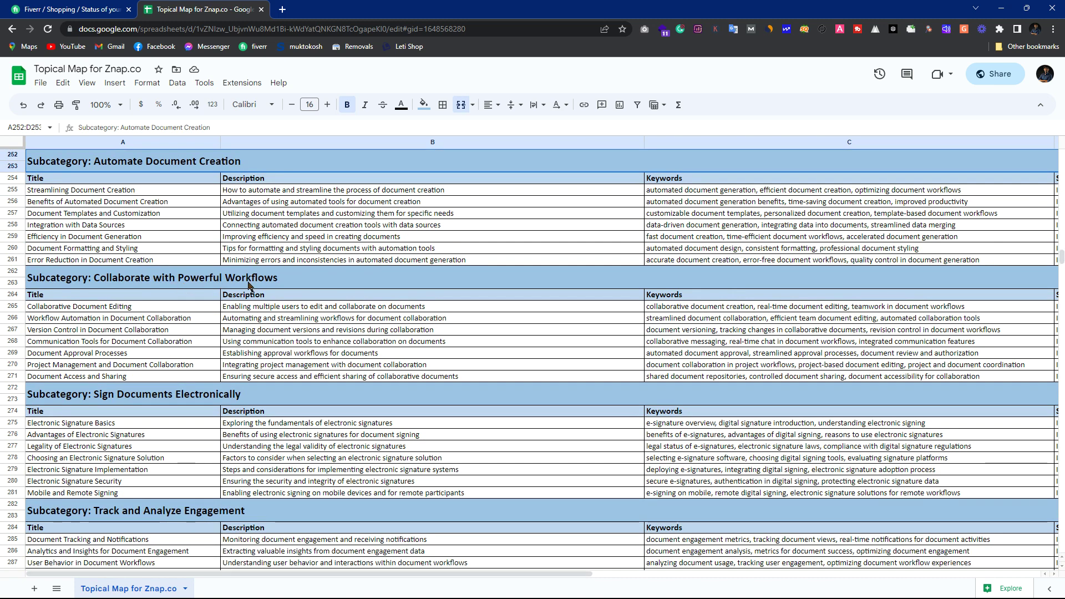
pyautogui.click(249, 286)
pyautogui.scroll(-3, 176, 295)
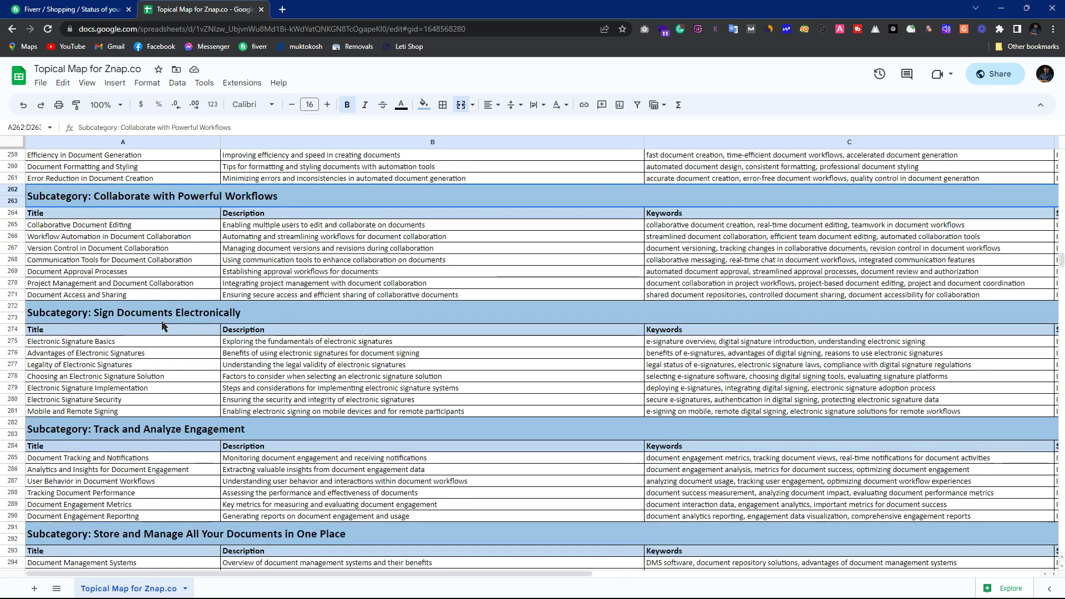
pyautogui.scroll(-1, 157, 316)
pyautogui.click(137, 297)
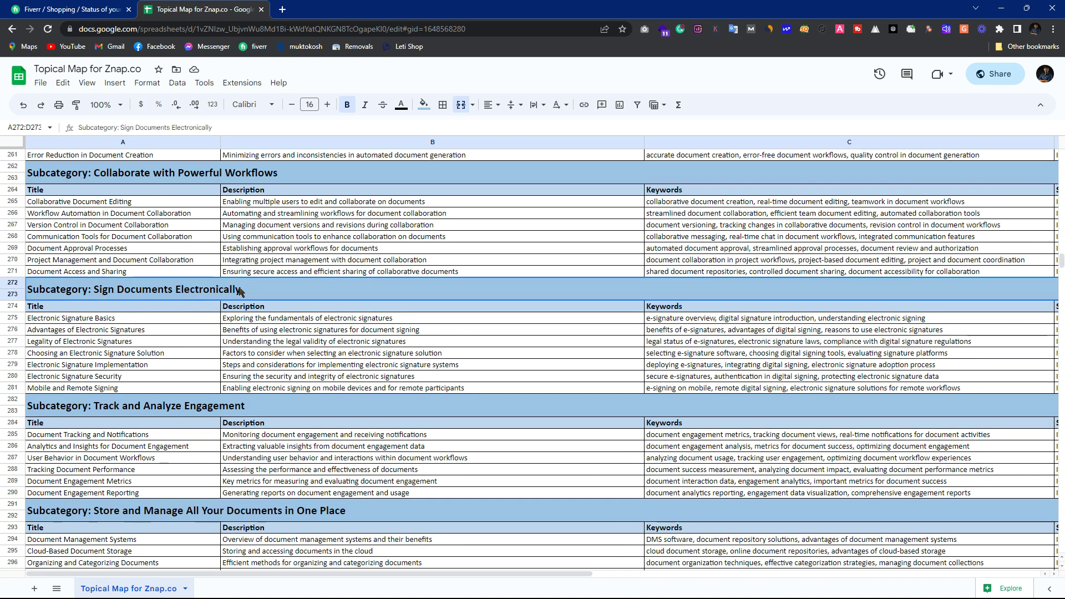
pyautogui.doubleClick(139, 292)
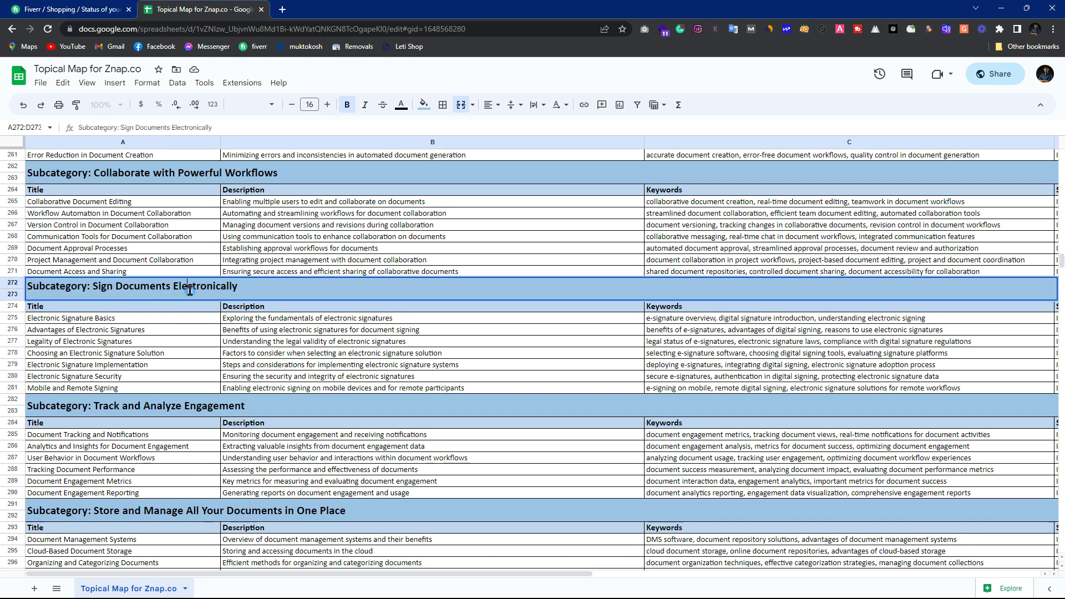
pyautogui.press('Return')
# Step: Look over the electronic signature titles and the "Track and Analyze Engagement" subcategory
pyautogui.scroll(-2, 208, 290)
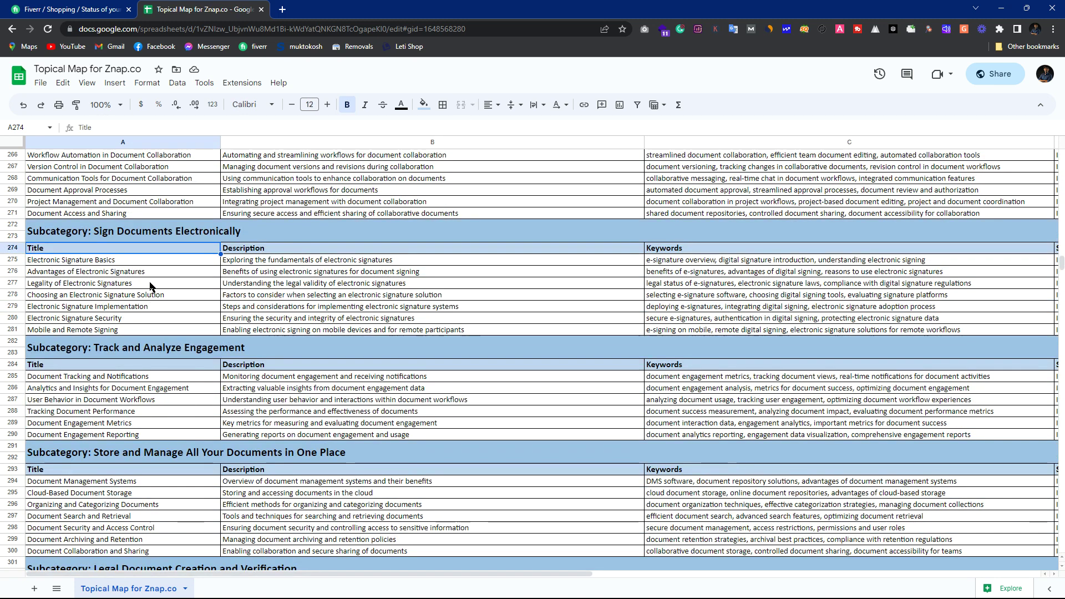
pyautogui.scroll(-1, 217, 225)
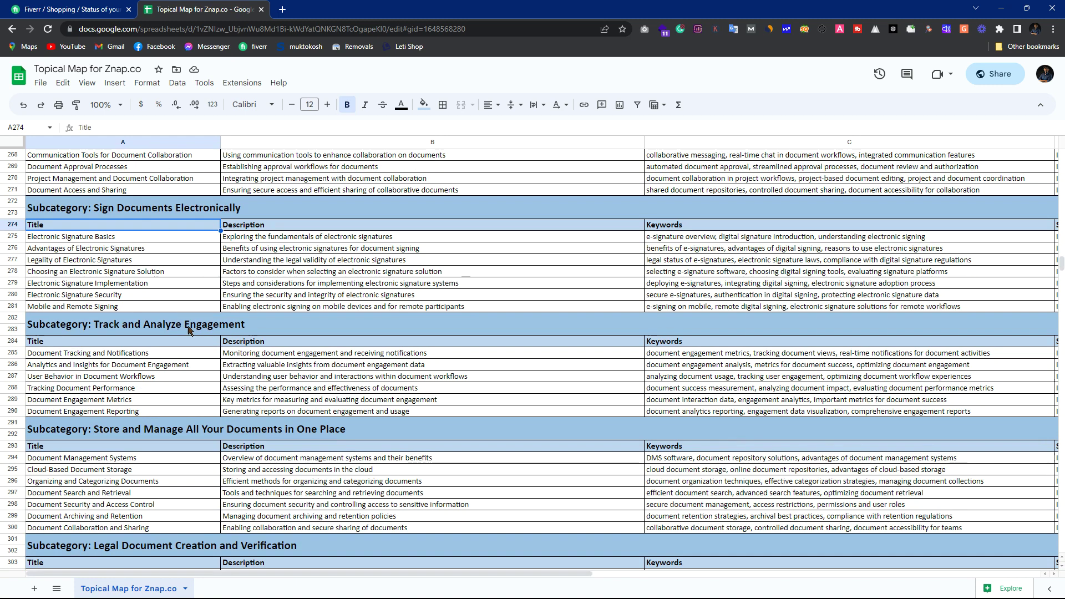
pyautogui.scroll(-1, 208, 327)
pyautogui.scroll(-2, 183, 278)
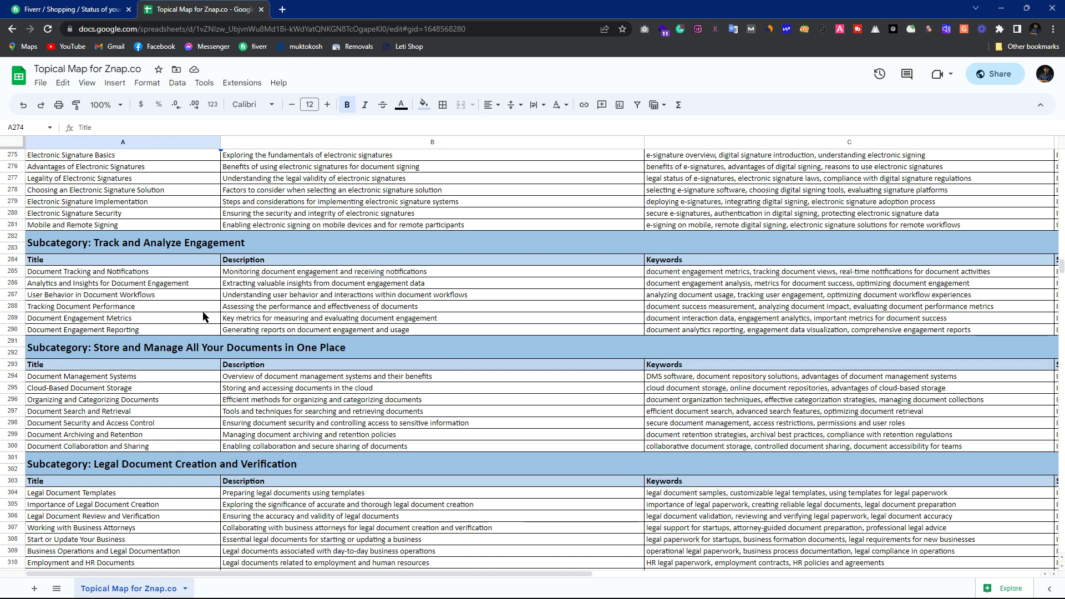
# Step: Highlight the subcategory name "Store and Manage All Your Documents in One Place" in its heading
pyautogui.scroll(-1, 203, 317)
pyautogui.scroll(-1, 203, 317)
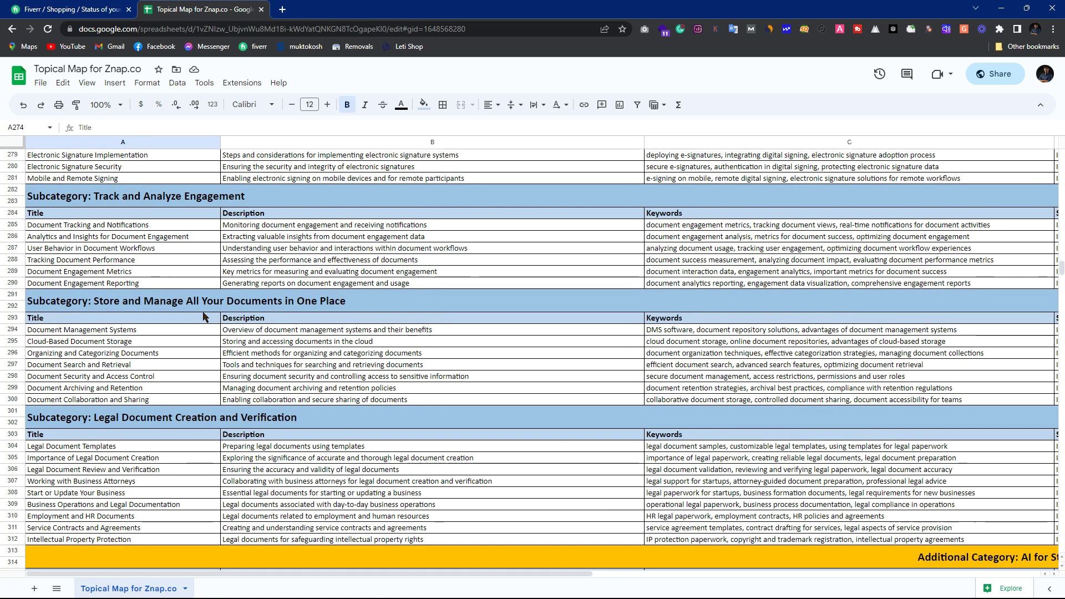
pyautogui.doubleClick(113, 306)
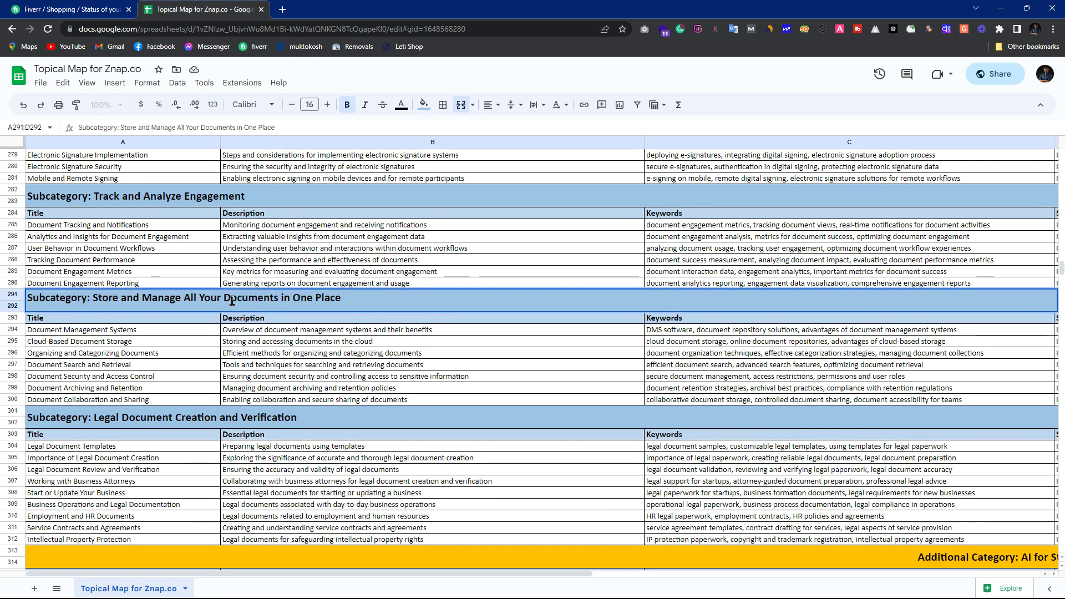
pyautogui.moveTo(93, 301); pyautogui.dragTo(366, 306)
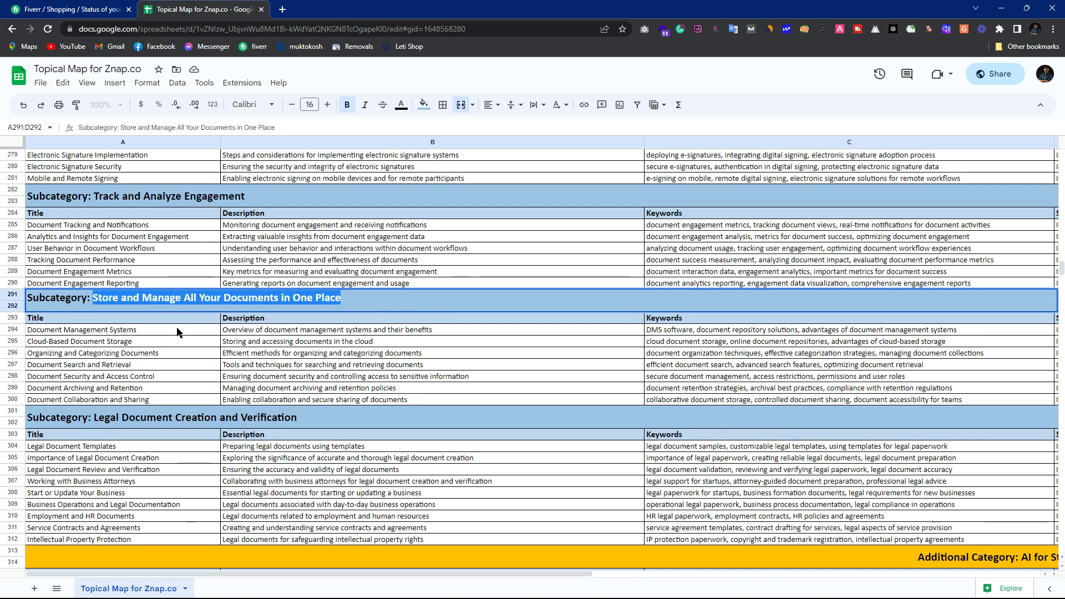
# Step: Examine the document storage titles, including "Cloud-Based Document Storage", "Organizing and Categorizing Documents" and "Document Search and Retrieval"
pyautogui.scroll(-1, 179, 331)
pyautogui.click(148, 331)
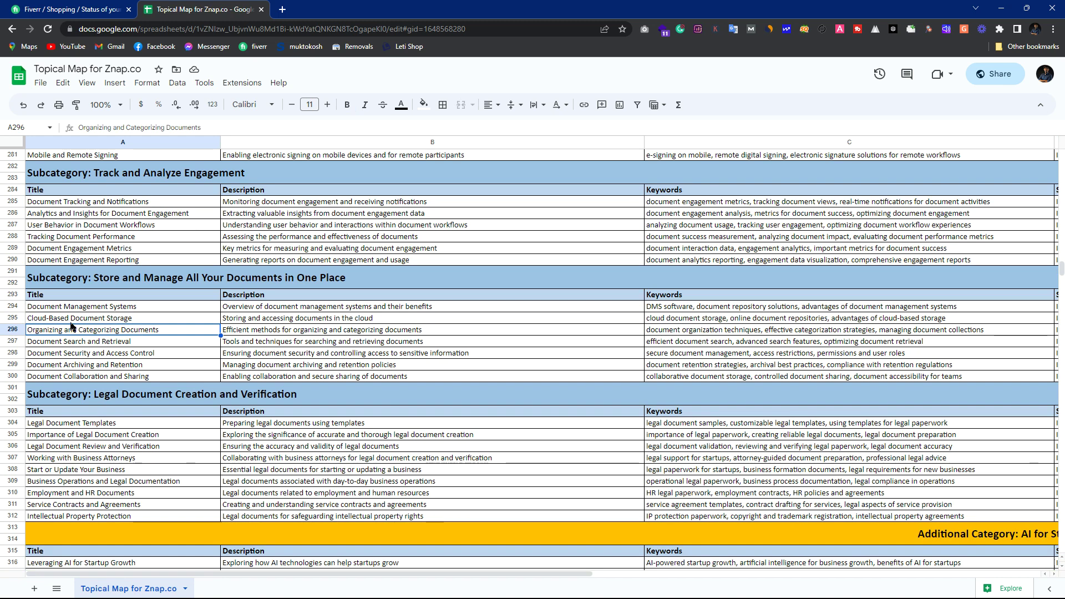
pyautogui.click(137, 319)
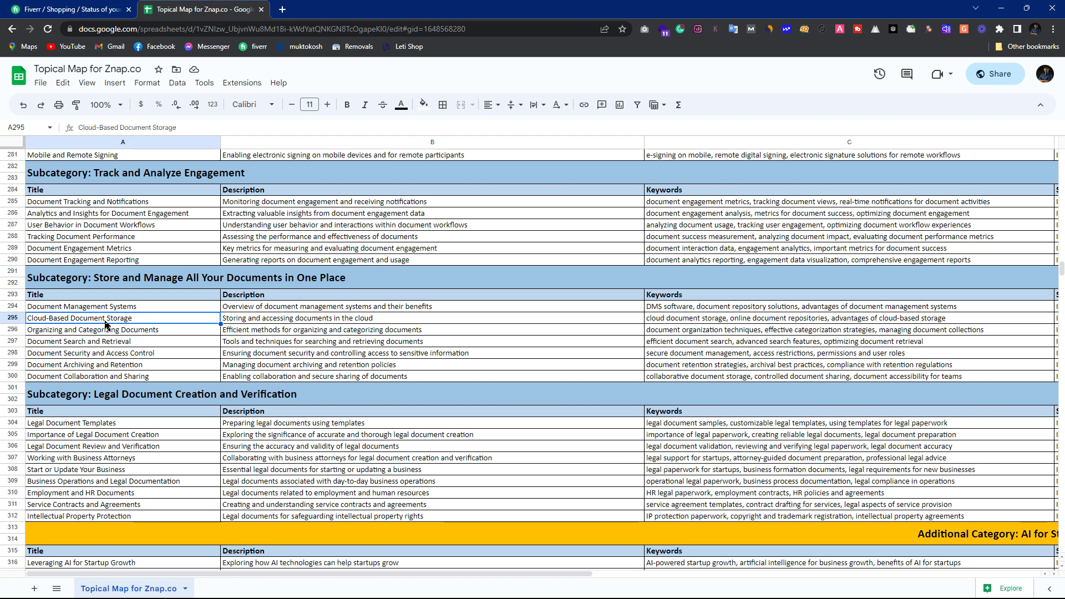
pyautogui.scroll(-3, 108, 325)
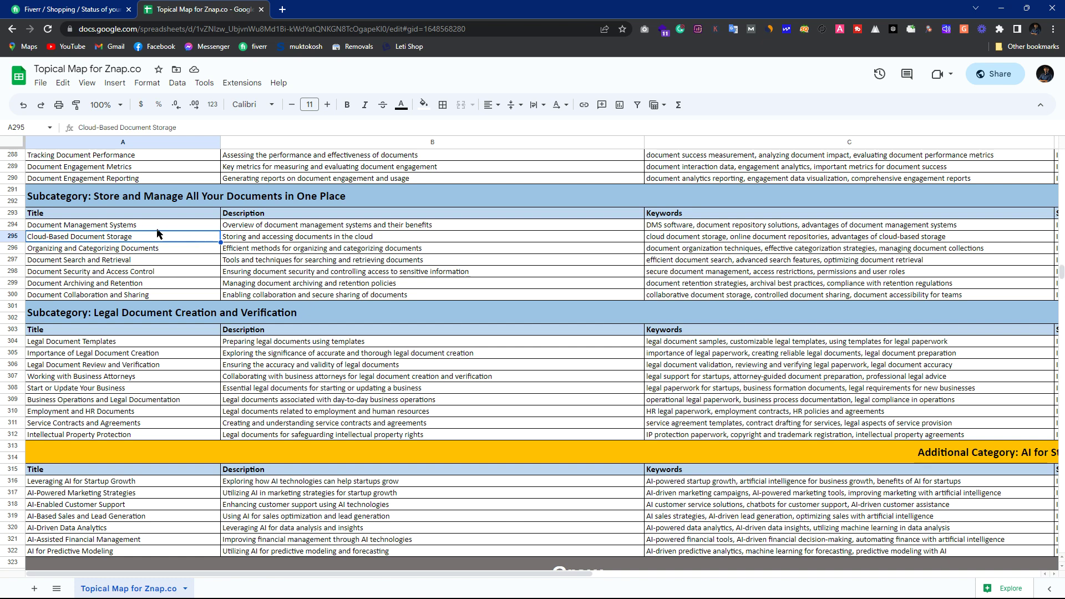
pyautogui.click(143, 247)
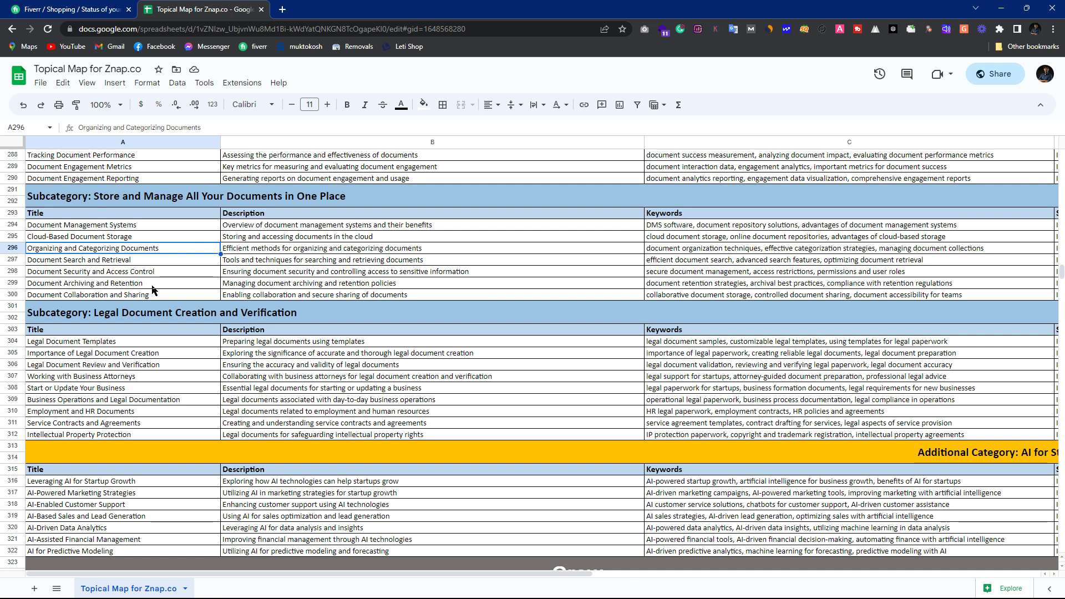
pyautogui.click(140, 238)
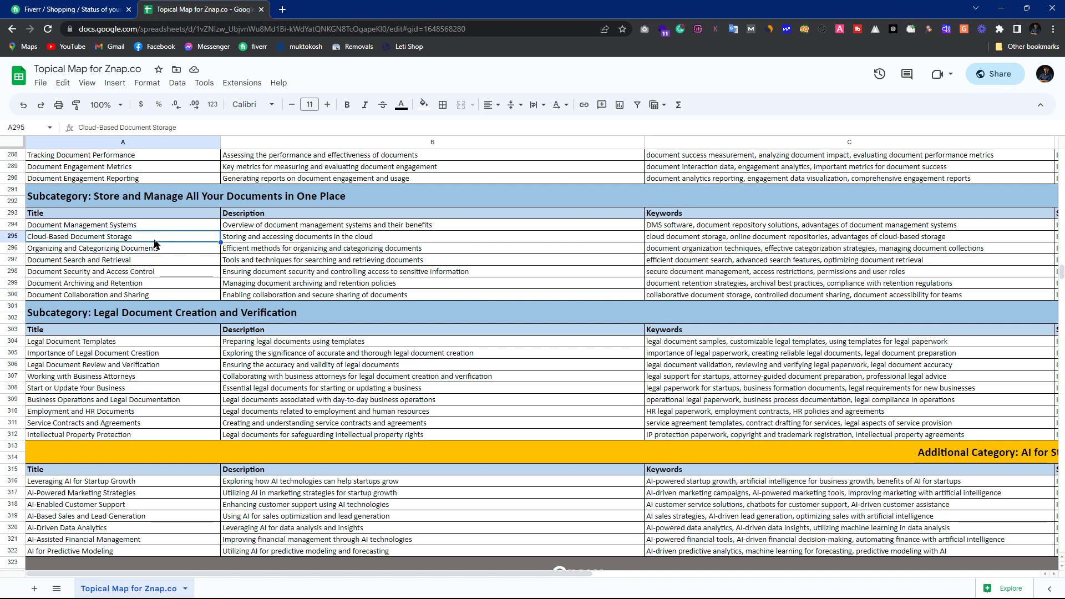
pyautogui.click(155, 225)
pyautogui.click(154, 237)
pyautogui.click(150, 248)
pyautogui.click(156, 260)
# Step: Examine the "Legal Document Creation and Verification" subcategory heading and its first title, "Legal Document Templates"
pyautogui.scroll(-2, 157, 280)
pyautogui.doubleClick(219, 255)
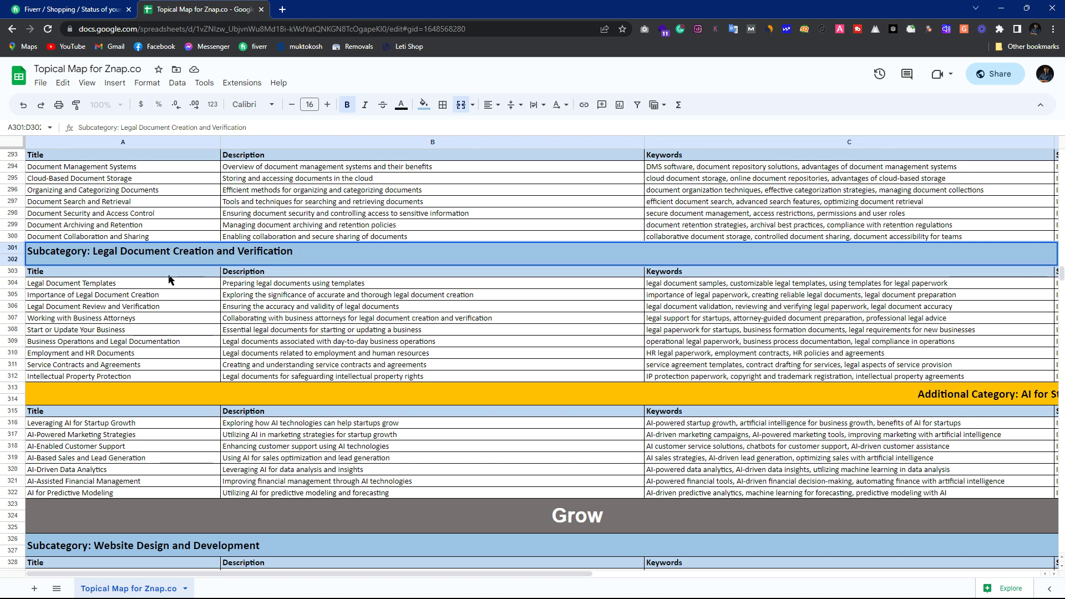
pyautogui.click(152, 281)
# Step: Look at the additional AI category below the legal titles, then review the "Manage" subcategories again
pyautogui.scroll(-3, 153, 275)
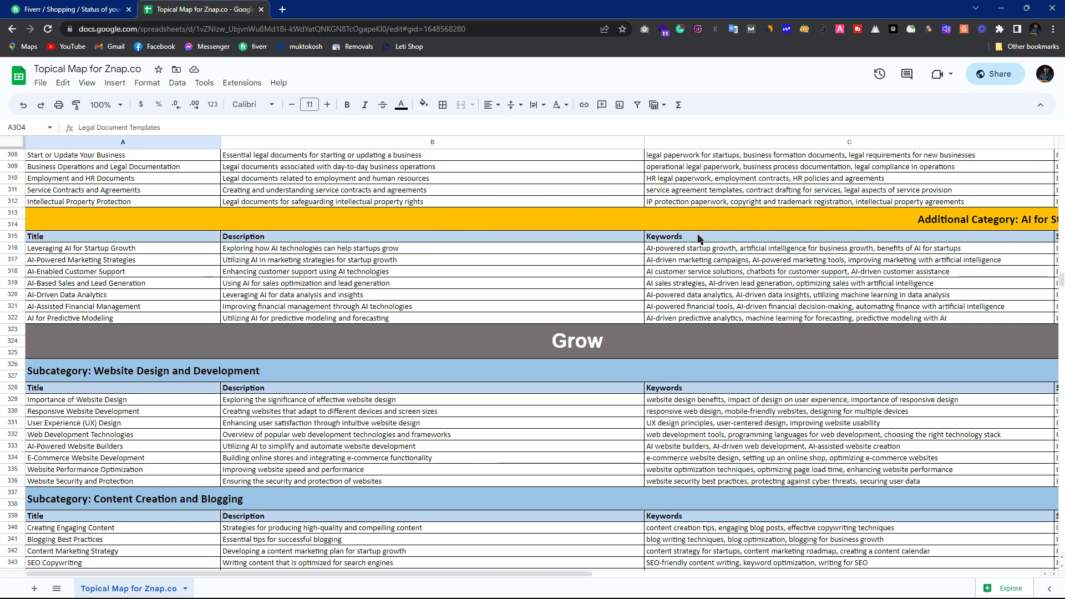
pyautogui.scroll(3, 699, 239)
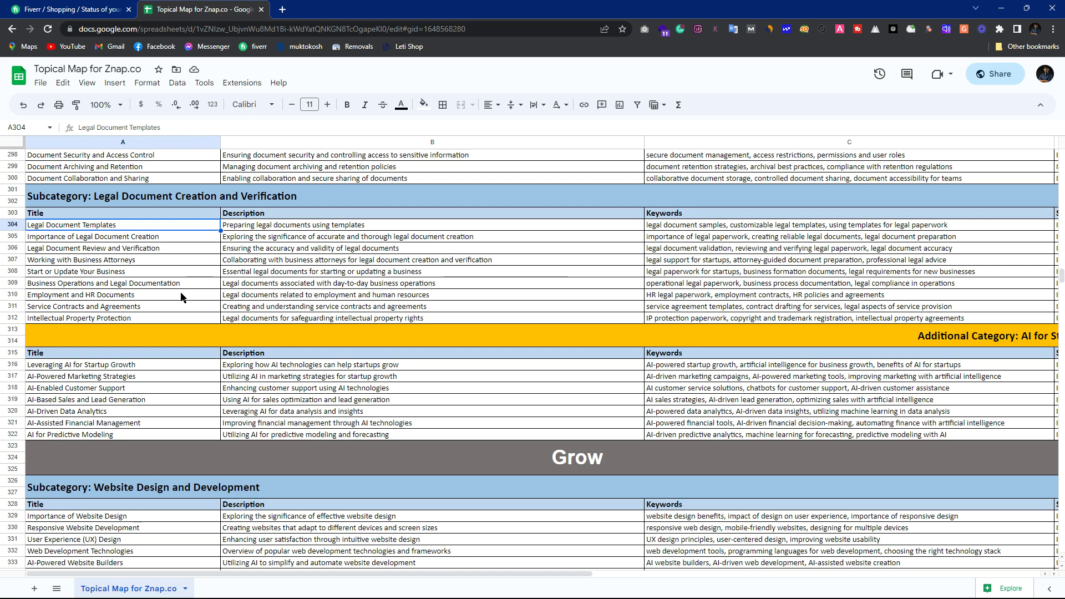
pyautogui.scroll(5, 189, 300)
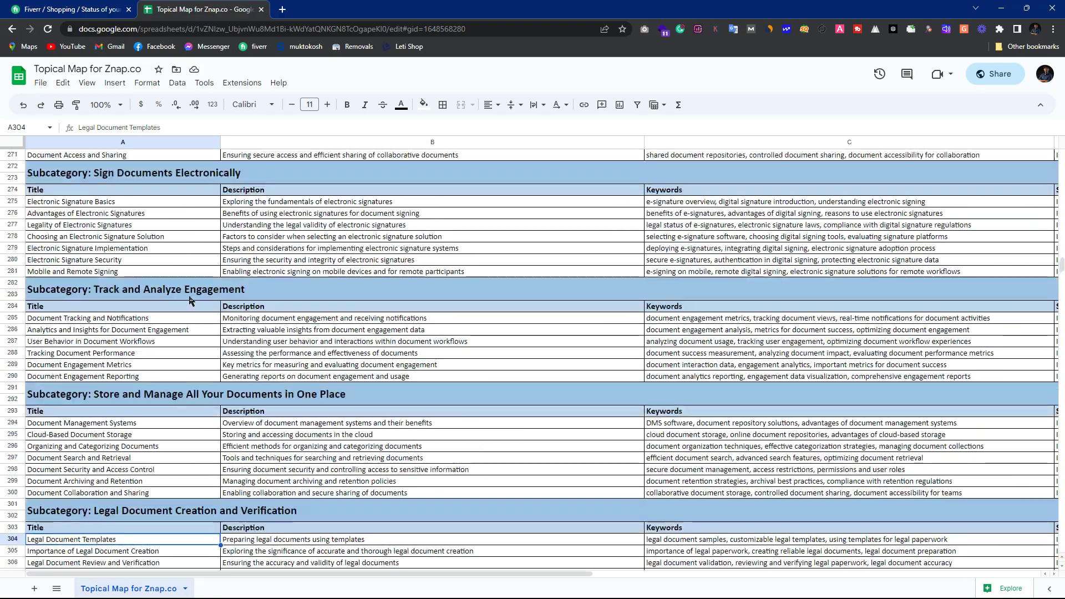
pyautogui.scroll(5, 189, 300)
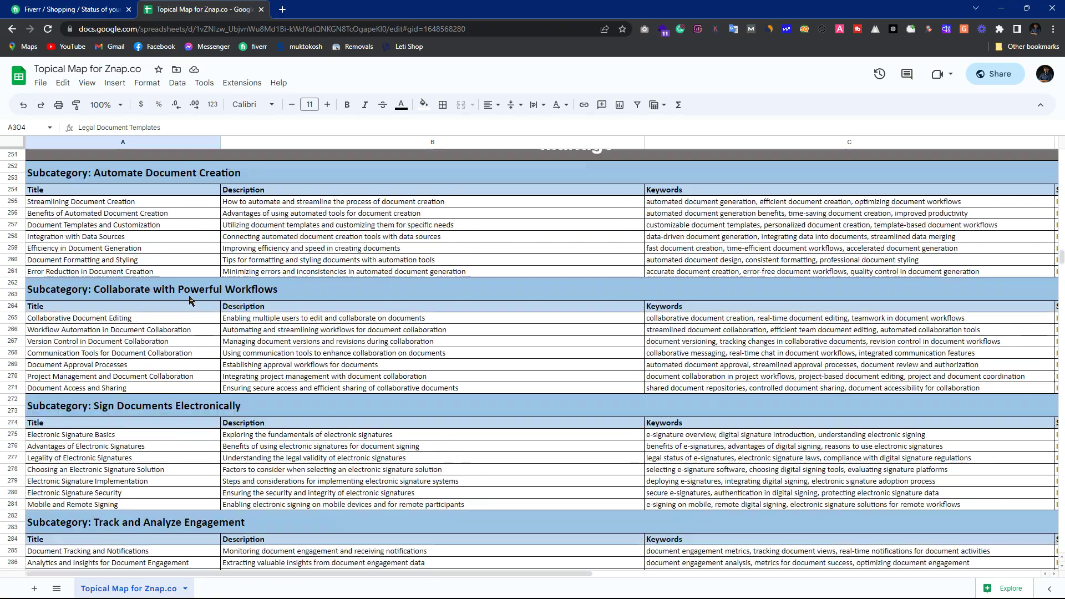
# Step: Examine the "Grow" category's title "AI-Powered Website Builders" and highlight the subcategory name "Website Design and Development"
pyautogui.scroll(-14, 188, 300)
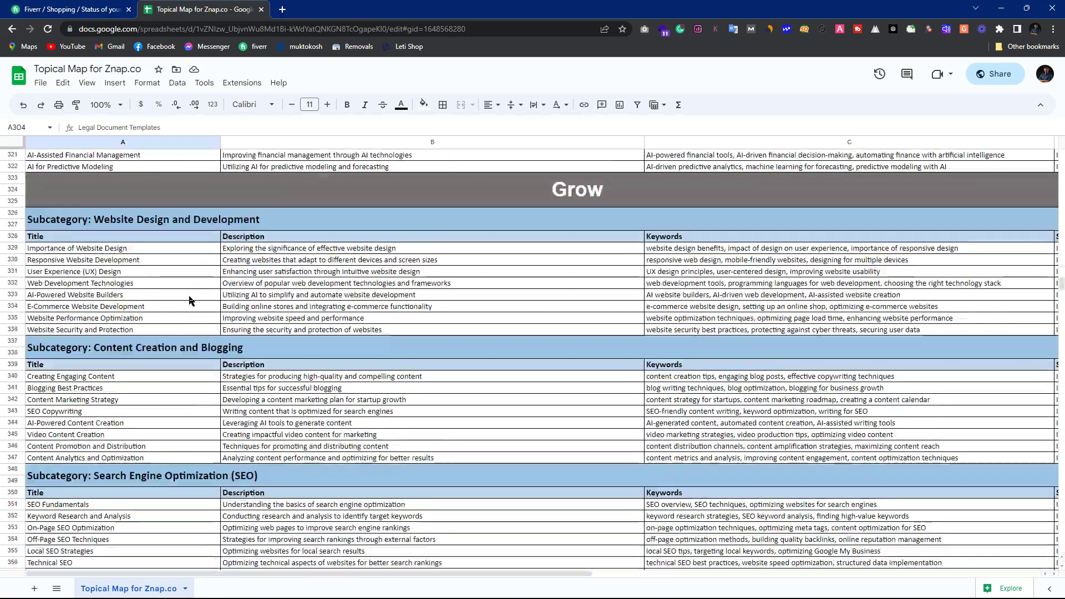
pyautogui.click(143, 296)
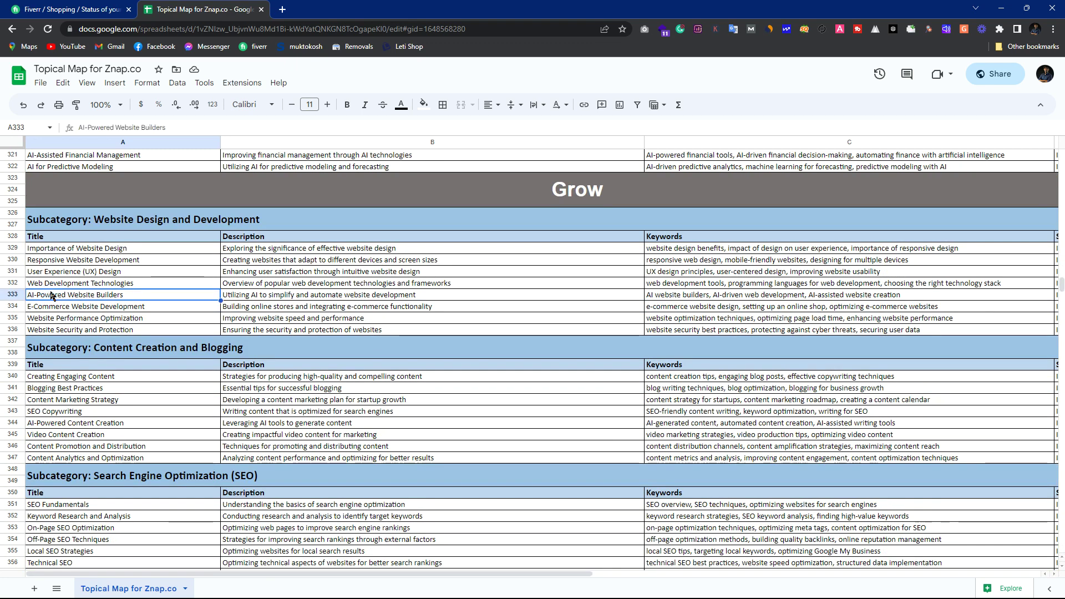
pyautogui.click(150, 222)
pyautogui.doubleClick(93, 216)
pyautogui.moveTo(93, 216); pyautogui.dragTo(294, 210)
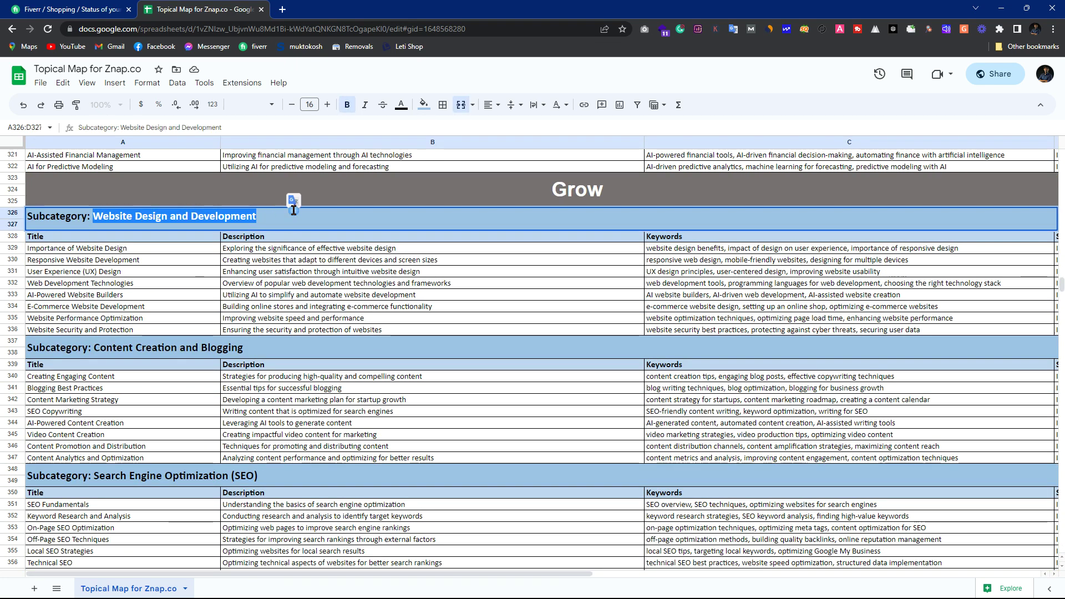
pyautogui.click(269, 216)
pyautogui.click(198, 274)
# Step: Find the title "AI-Powered Content Creation" in the "Content Creation and Blogging" subcategory
pyautogui.scroll(-1, 188, 269)
pyautogui.scroll(-2, 187, 269)
pyautogui.click(55, 341)
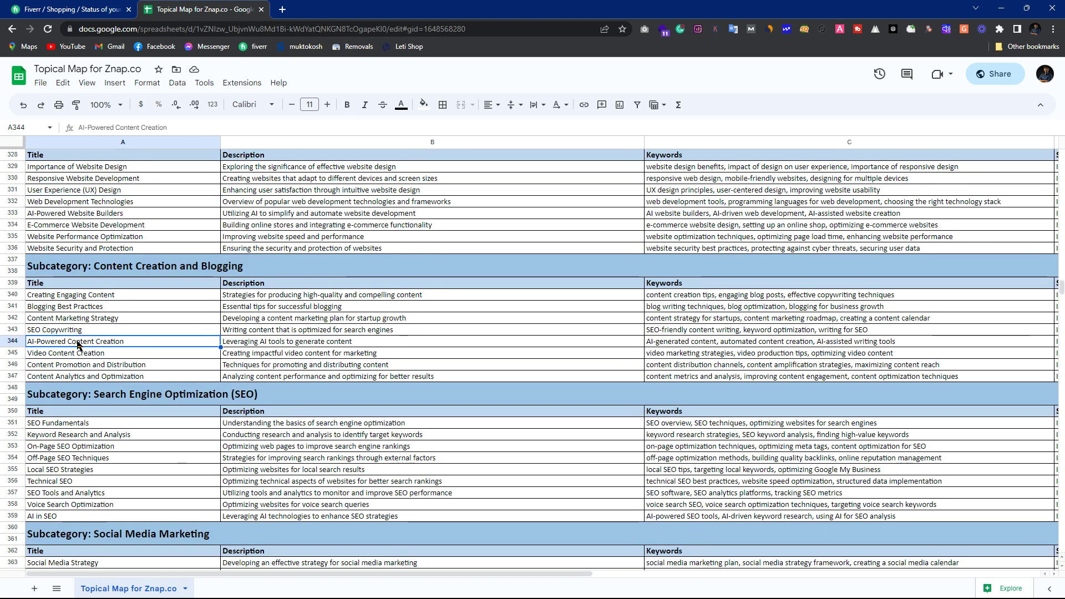
# Step: Find the title "AI in SEO" at the end of the "Search Engine Optimization (SEO)" subcategory
pyautogui.scroll(-3, 71, 360)
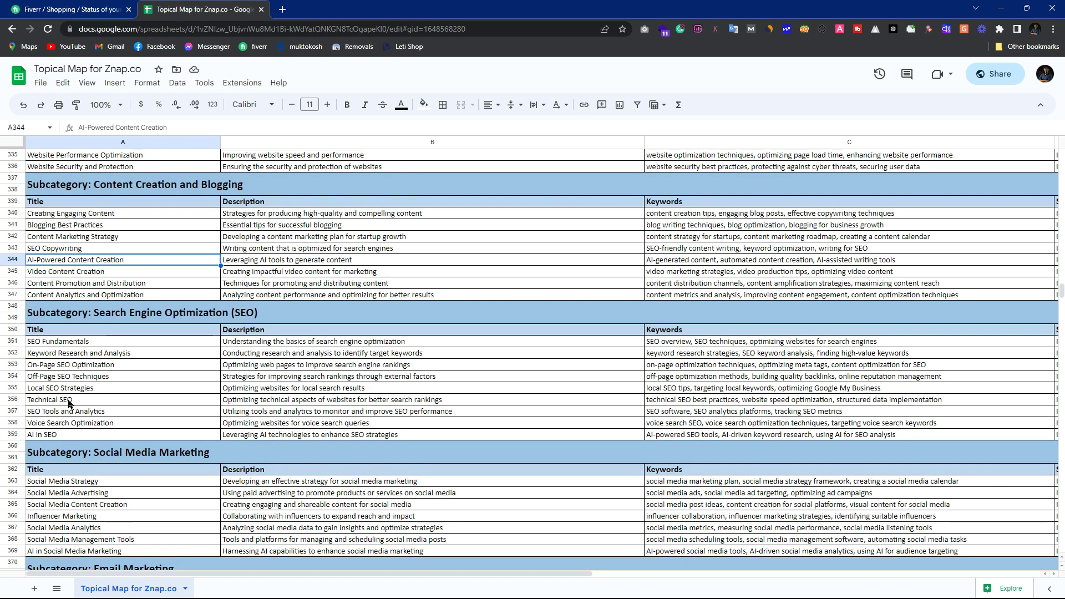
pyautogui.scroll(-2, 70, 402)
pyautogui.doubleClick(60, 369)
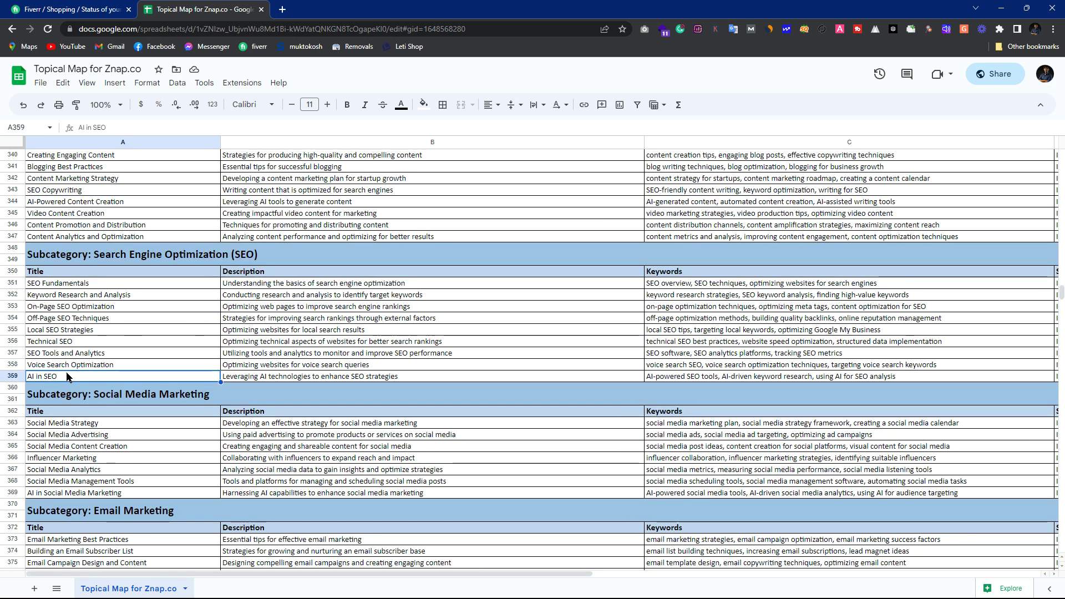
pyautogui.click(102, 391)
pyautogui.click(75, 376)
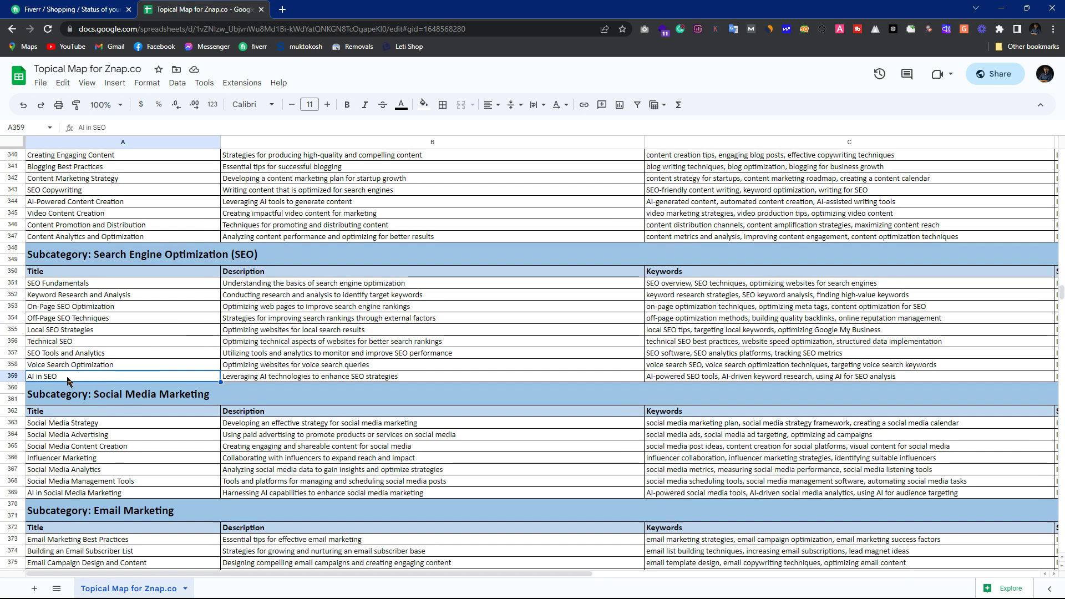
# Step: Look at the AI titles that close the "Social Media Marketing" and "Email Marketing" subcategories
pyautogui.scroll(-3, 100, 402)
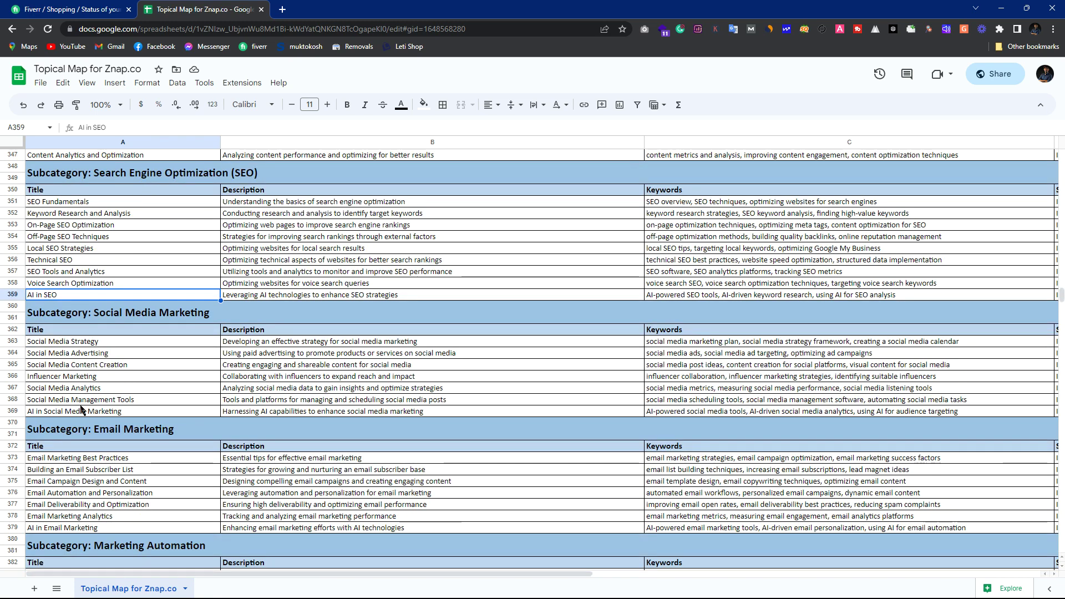
pyautogui.click(111, 413)
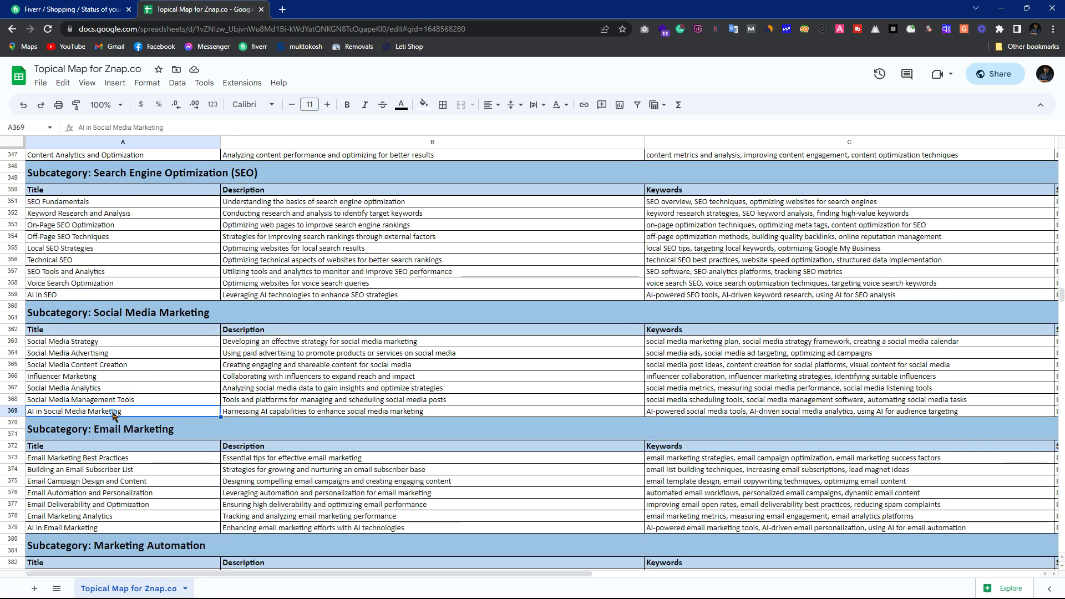
pyautogui.scroll(-5, 126, 404)
pyautogui.click(111, 390)
# Step: Look at the titles "AI-Powered Marketing Automation" and "AI-Powered Lead Generation" in their subcategories
pyautogui.scroll(-3, 112, 394)
pyautogui.click(73, 424)
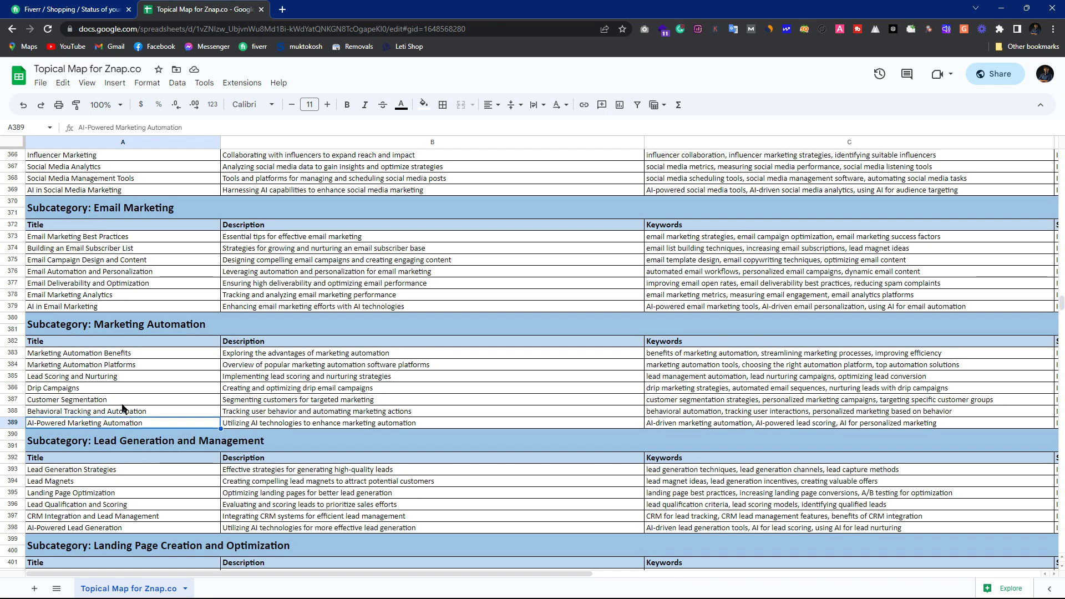
pyautogui.scroll(-3, 125, 410)
pyautogui.click(106, 447)
pyautogui.scroll(-4, 160, 411)
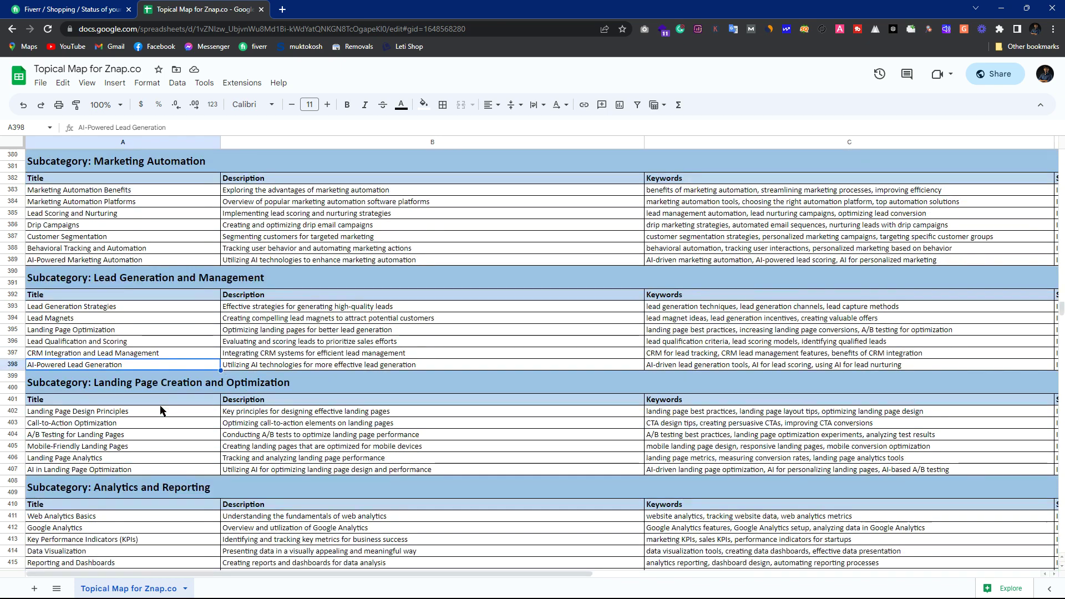
# Step: Look at the AI titles closing the "Landing Page Creation and Optimization", "Sales Analytics and Reporting" and "Contact Form Creation and Management" subcategories
pyautogui.click(99, 435)
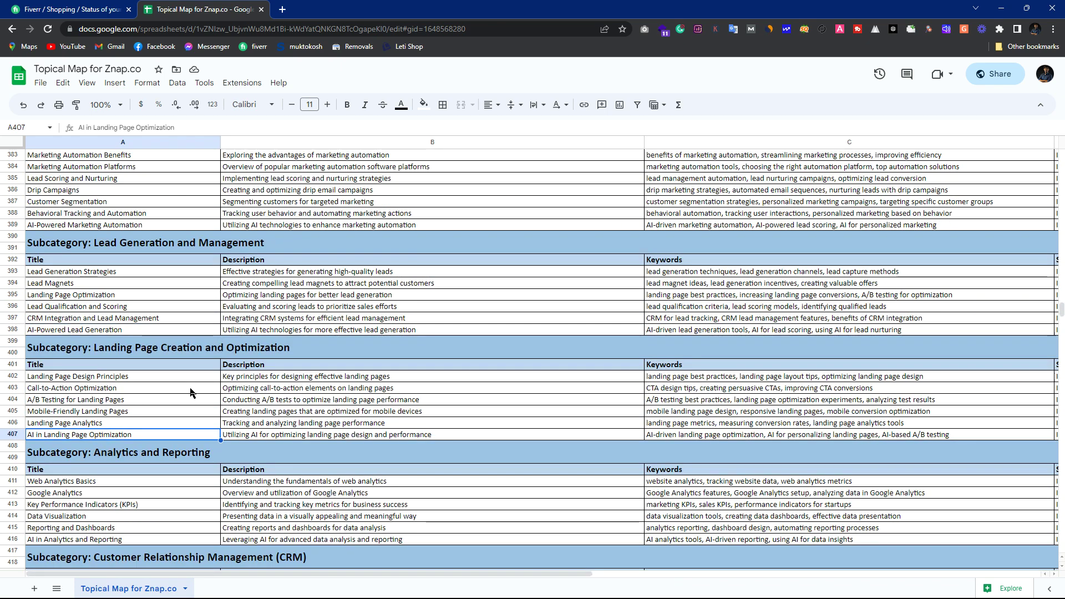
pyautogui.scroll(-4, 190, 393)
pyautogui.scroll(-14, 191, 392)
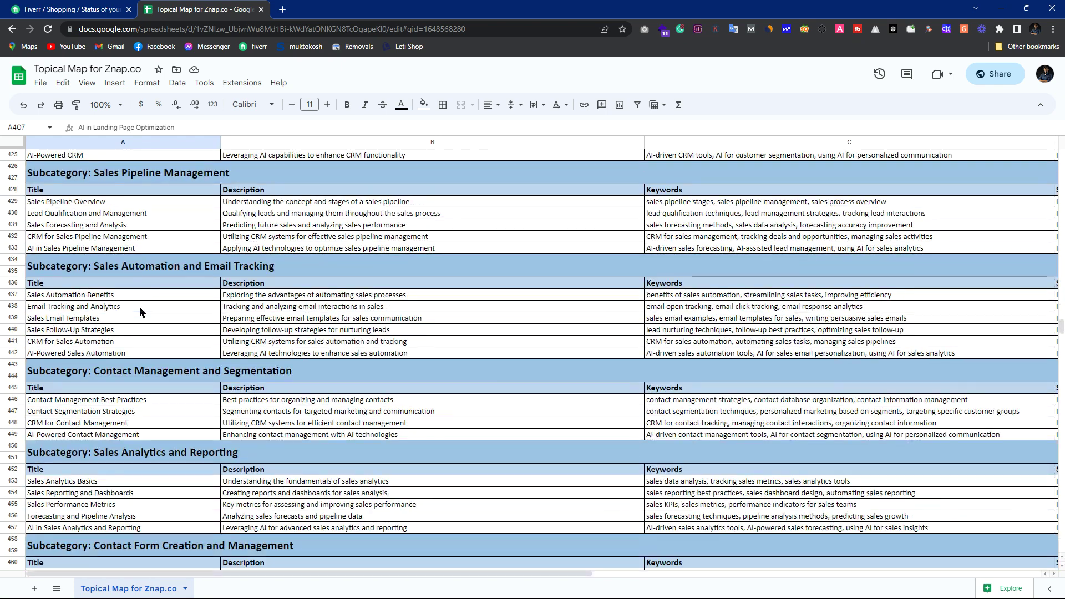
pyautogui.scroll(-2, 165, 318)
pyautogui.scroll(-3, 97, 276)
pyautogui.click(58, 296)
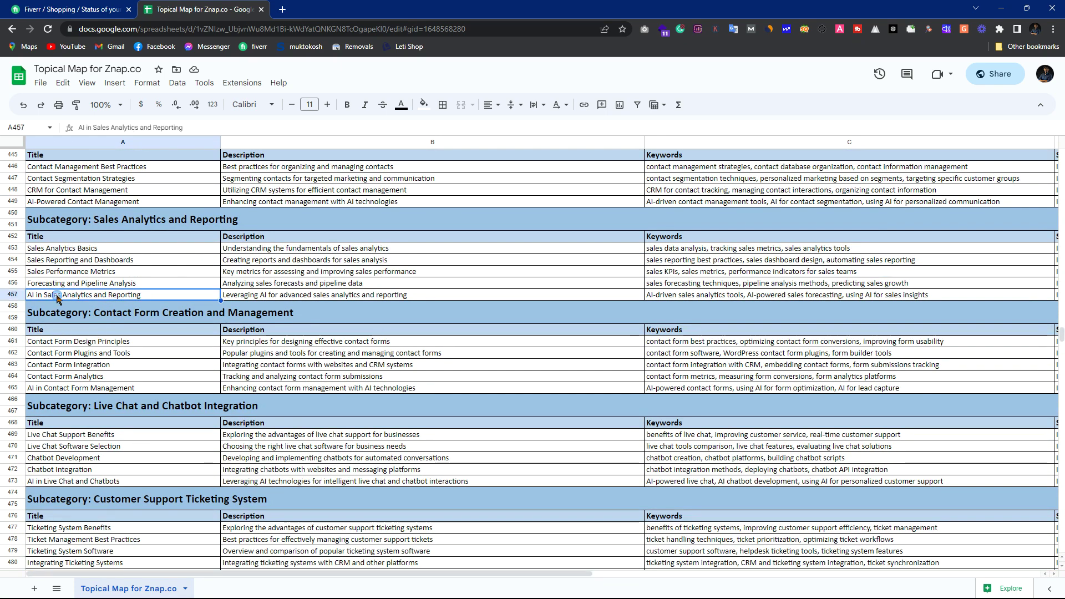
pyautogui.click(87, 388)
# Step: Find the title "AI in Marketing Analytics" in the "Marketing Analytics and ROI Tracking" subcategory
pyautogui.scroll(-6, 88, 388)
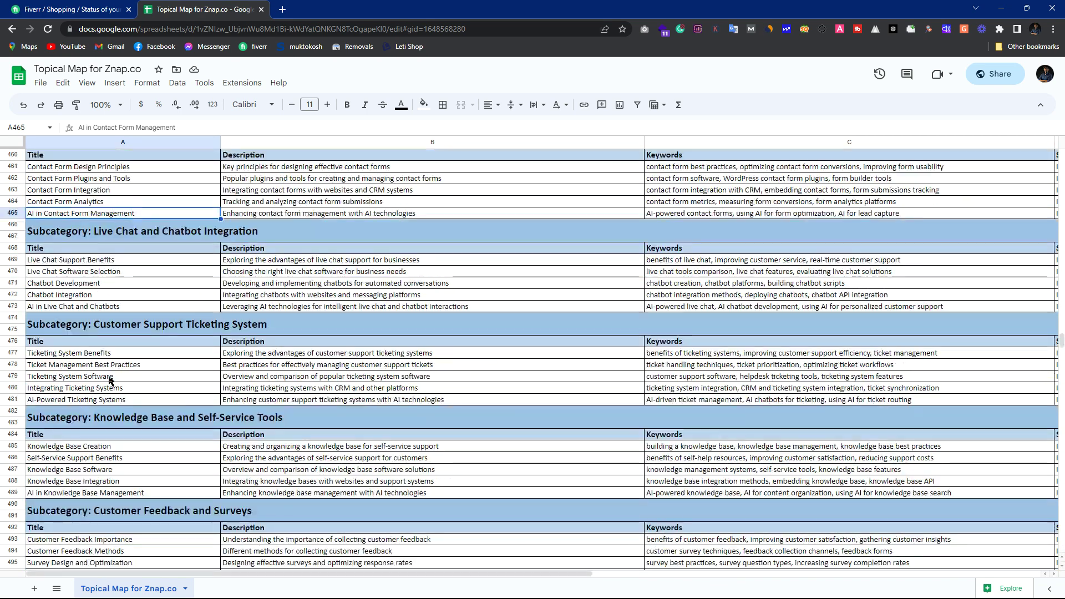
pyautogui.scroll(-8, 110, 380)
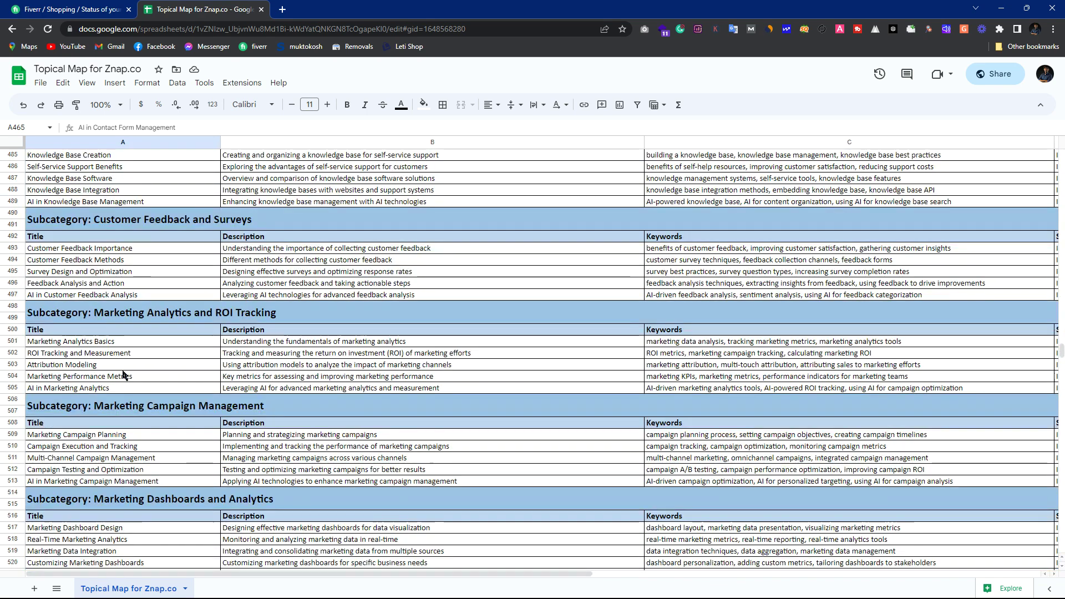
pyautogui.click(63, 386)
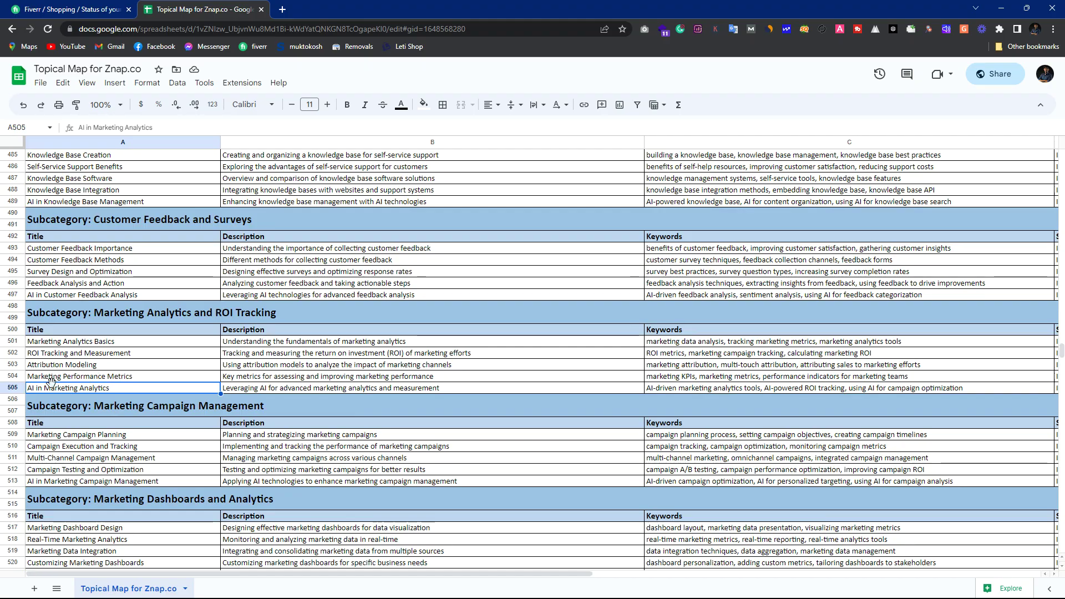
# Step: Find the "Community" category heading below the "Training and Support Resources for Businesses" subcategory and select it
pyautogui.scroll(-2, 61, 391)
pyautogui.scroll(-13, 61, 391)
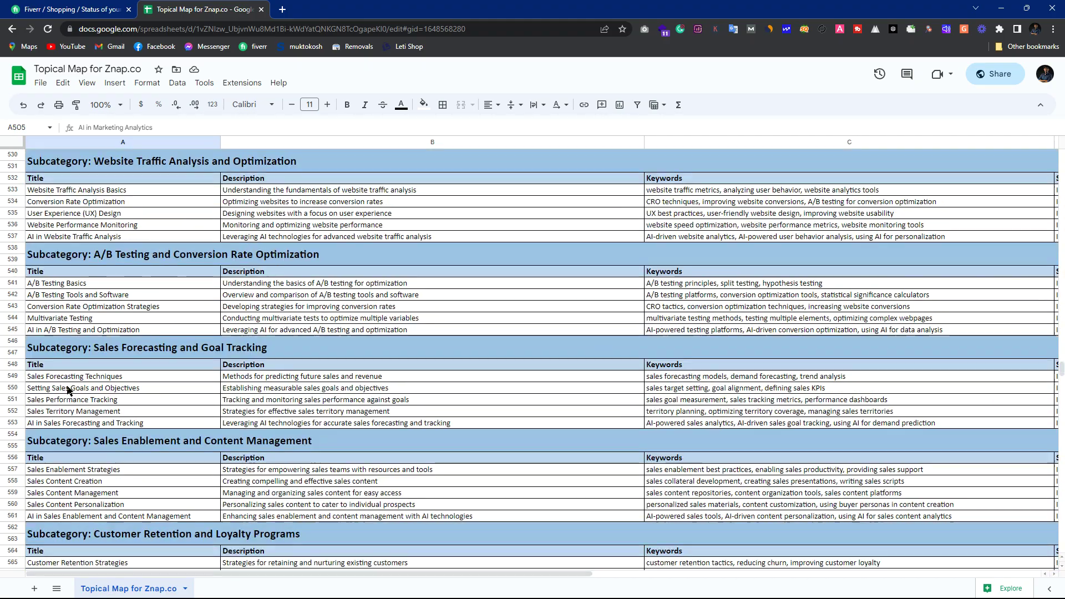
pyautogui.scroll(-12, 69, 390)
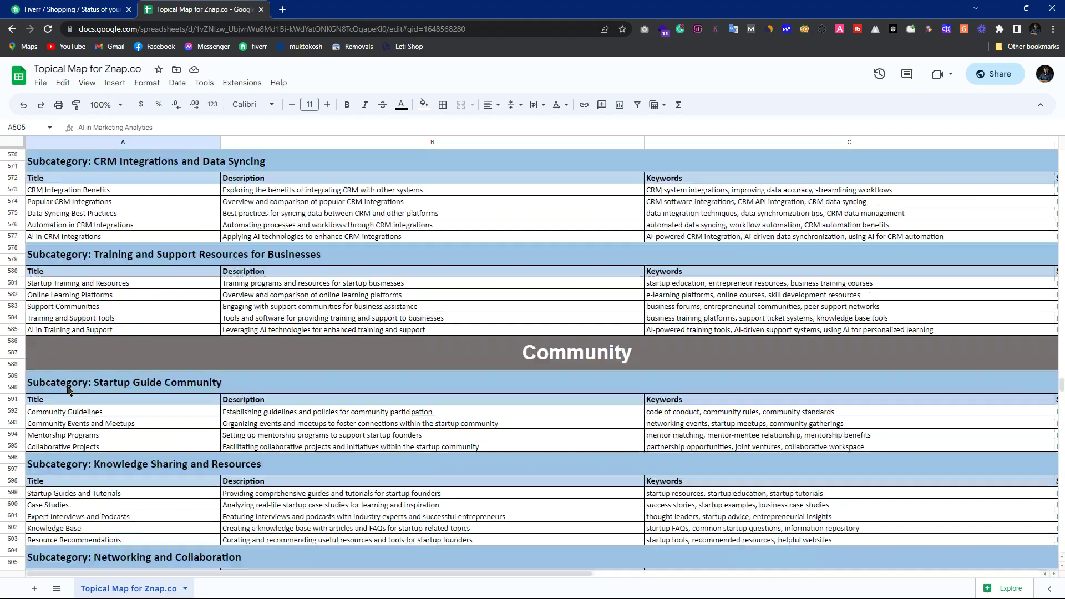
pyautogui.scroll(-2, 68, 390)
pyautogui.click(511, 305)
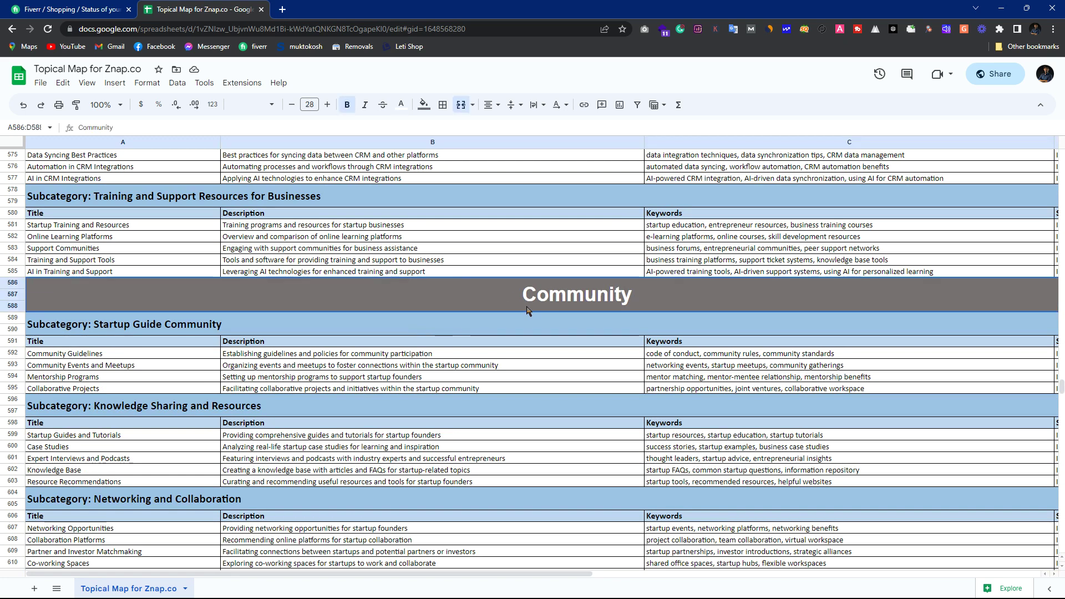
# Step: Go through the titles of the "Startup Guide Community" subcategory, from "Community Guidelines" to "Collaborative Projects"
pyautogui.scroll(-2, 497, 325)
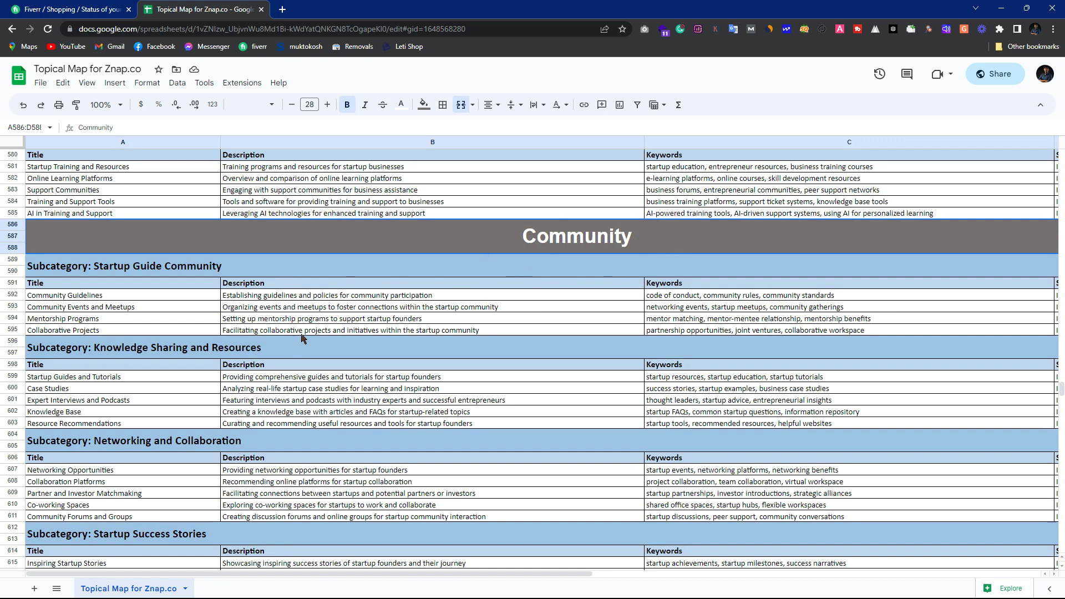
pyautogui.scroll(-4, 304, 338)
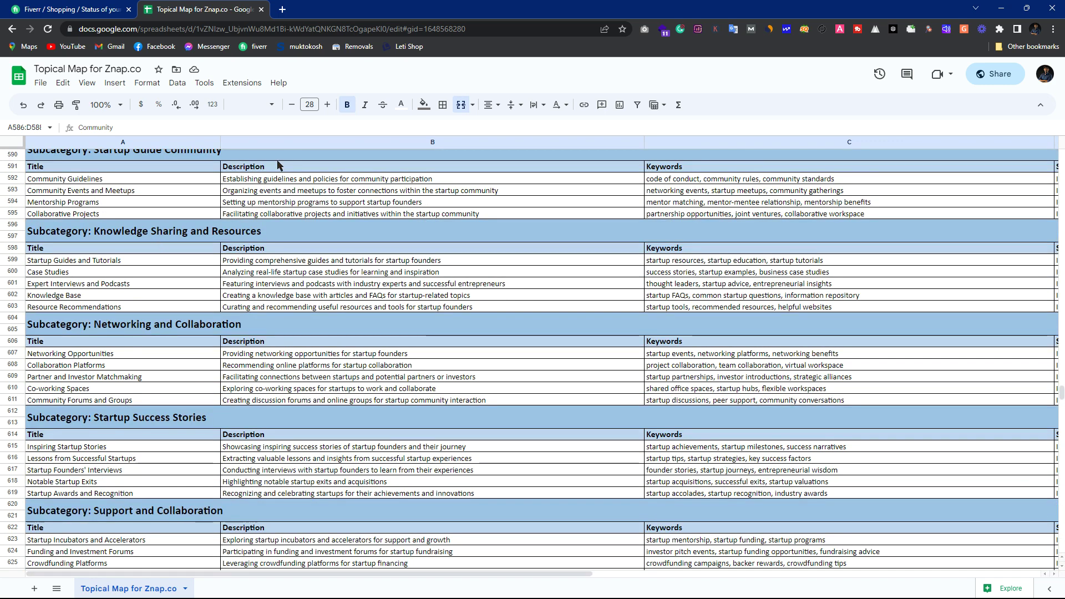
pyautogui.click(123, 178)
pyautogui.click(124, 190)
pyautogui.click(124, 202)
pyautogui.click(133, 214)
# Step: Return to the "Community" heading and look over the subcategories listed beneath it
pyautogui.scroll(3, 581, 232)
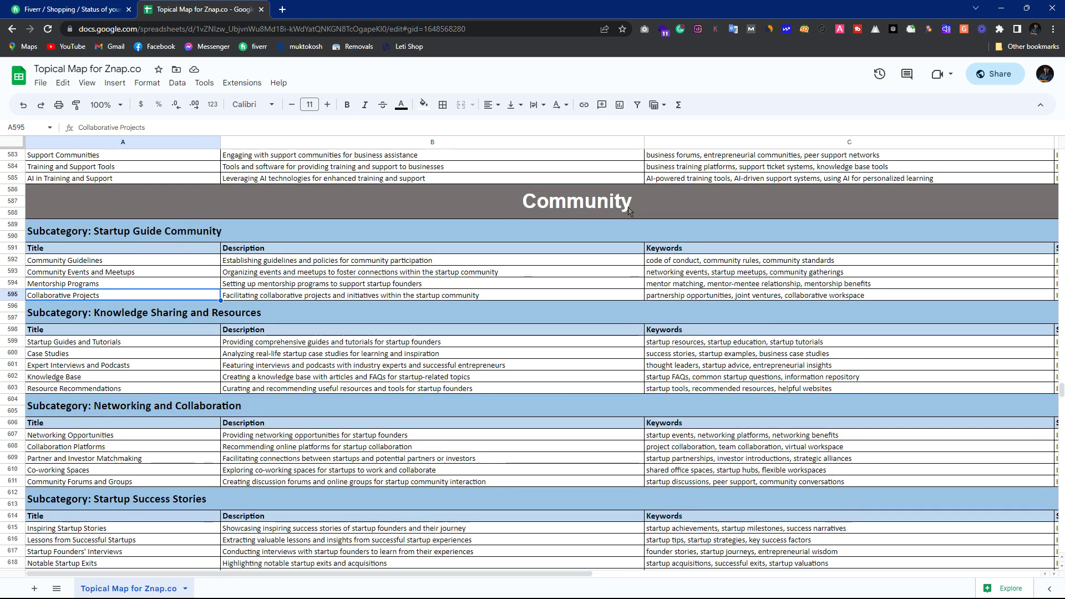
pyautogui.click(550, 207)
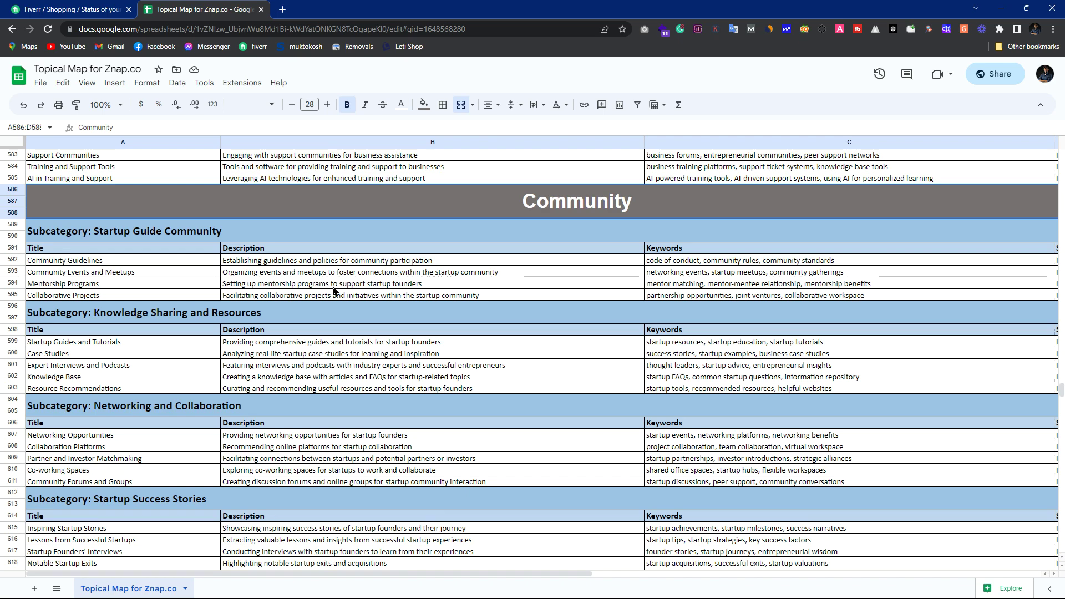
pyautogui.scroll(-5, 346, 285)
pyautogui.scroll(6, 226, 335)
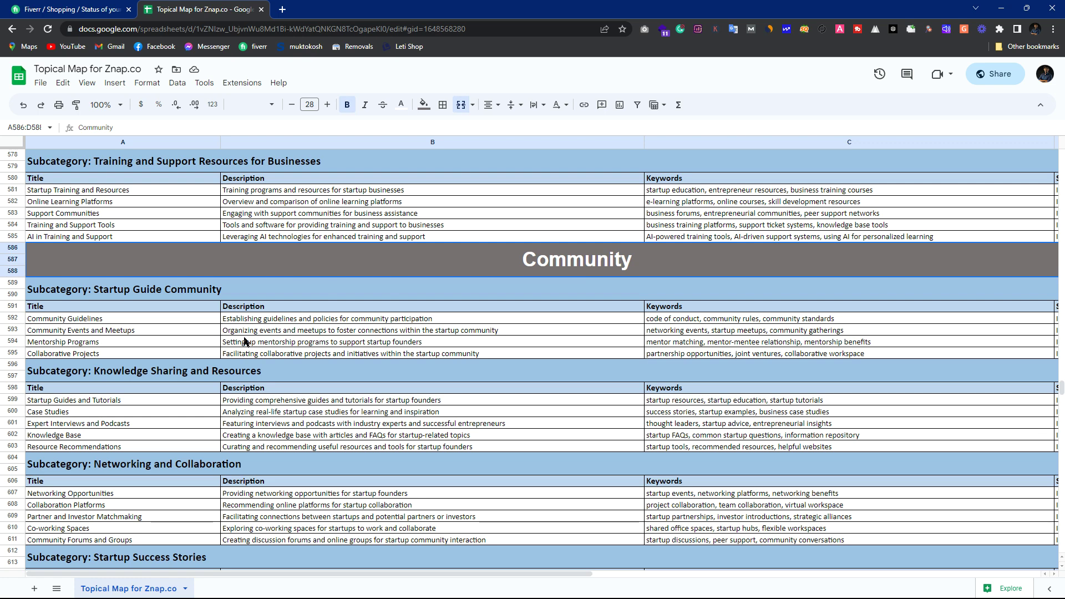
pyautogui.scroll(-2, 244, 340)
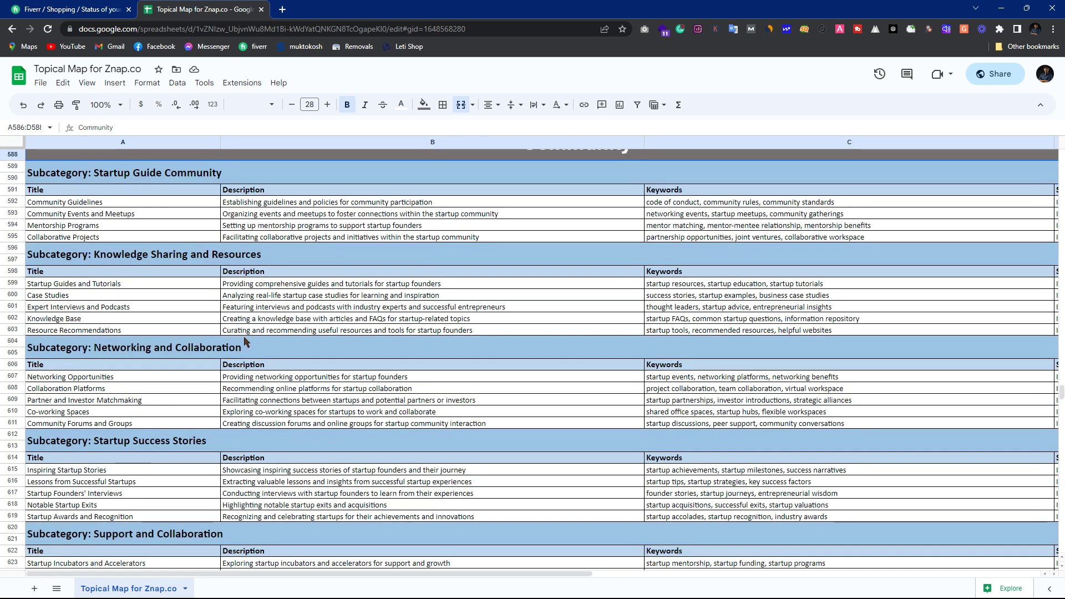
pyautogui.scroll(2, 245, 341)
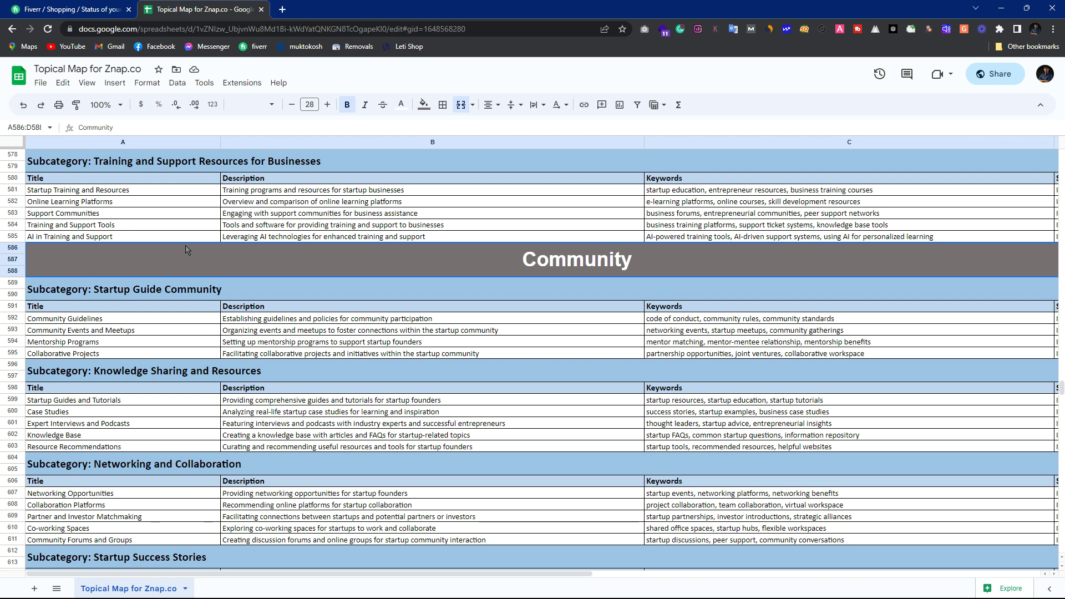
# Step: Look at "Sales Enablement Strategies" and the first three titles of the "Customer Retention and Loyalty Programs" subcategory above the Community category
pyautogui.scroll(2, 186, 249)
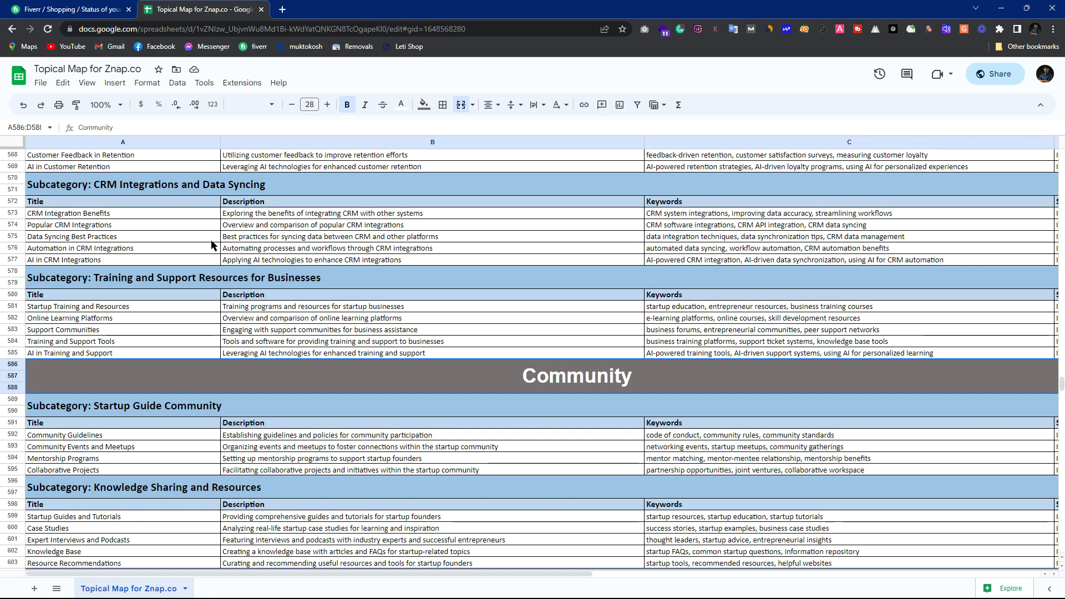
pyautogui.scroll(3, 211, 246)
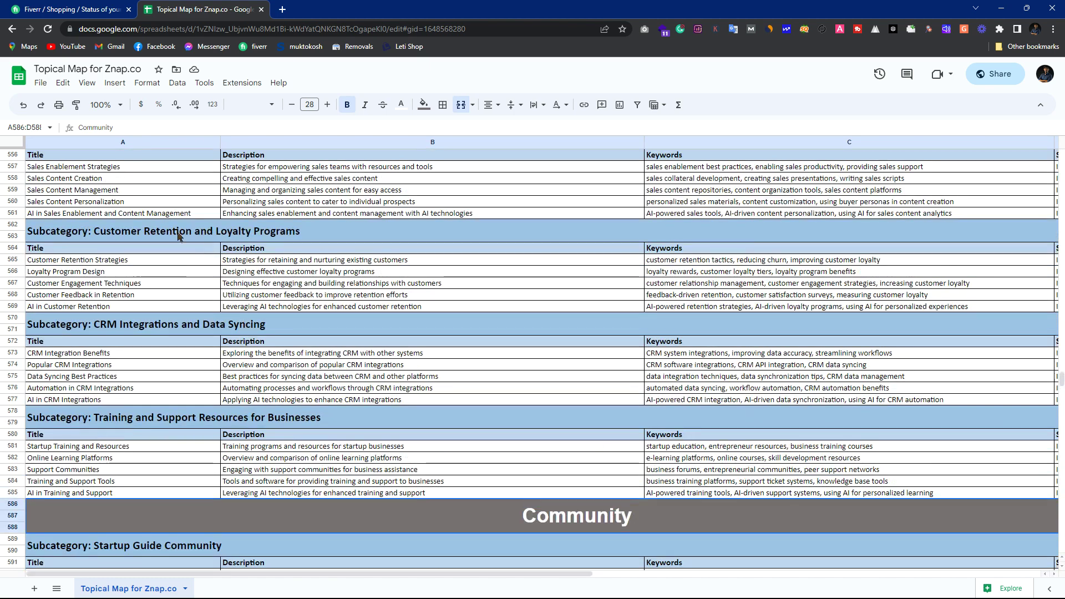
pyautogui.click(119, 170)
pyautogui.click(98, 260)
pyautogui.click(94, 272)
pyautogui.click(103, 283)
# Step: Find the "Community (Extension)" category and select its "SEO (Search Engine Optimization)" subcategory heading
pyautogui.scroll(-2, 99, 305)
pyautogui.scroll(-15, 99, 306)
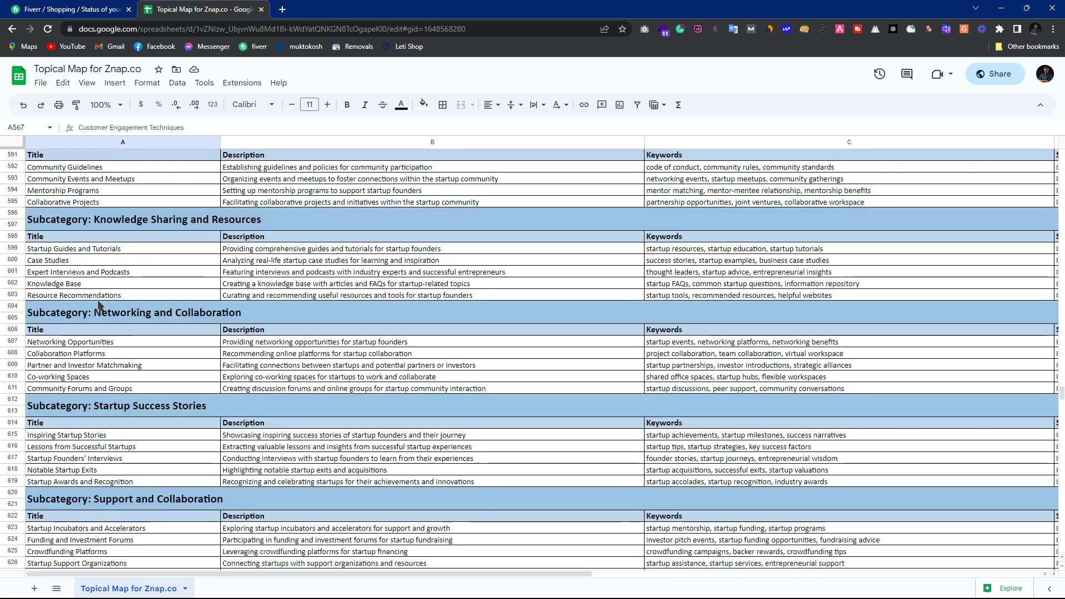
pyautogui.scroll(-5, 100, 306)
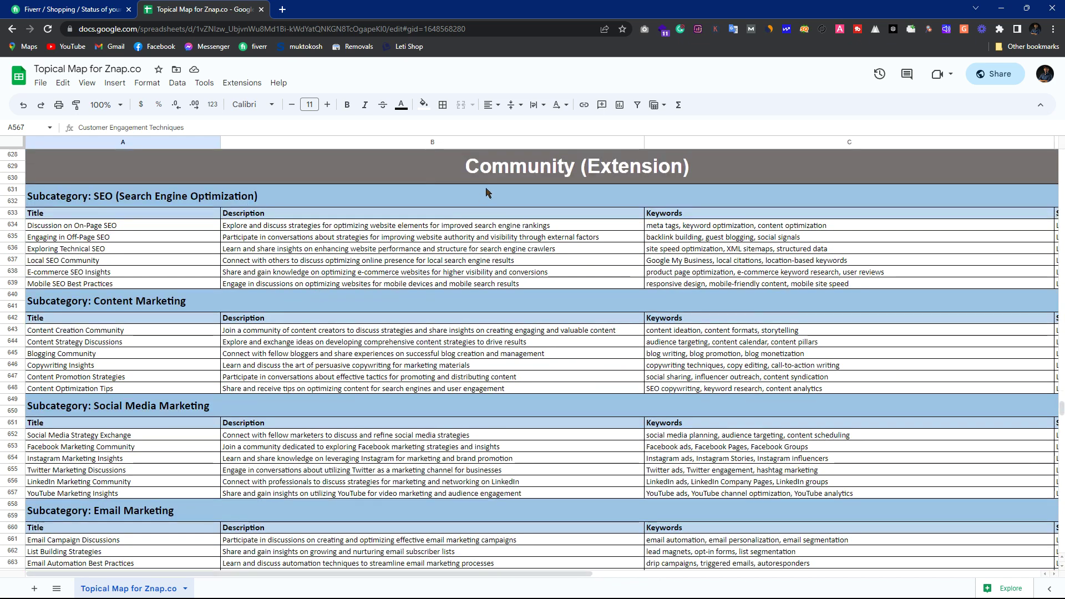
pyautogui.scroll(3, 98, 209)
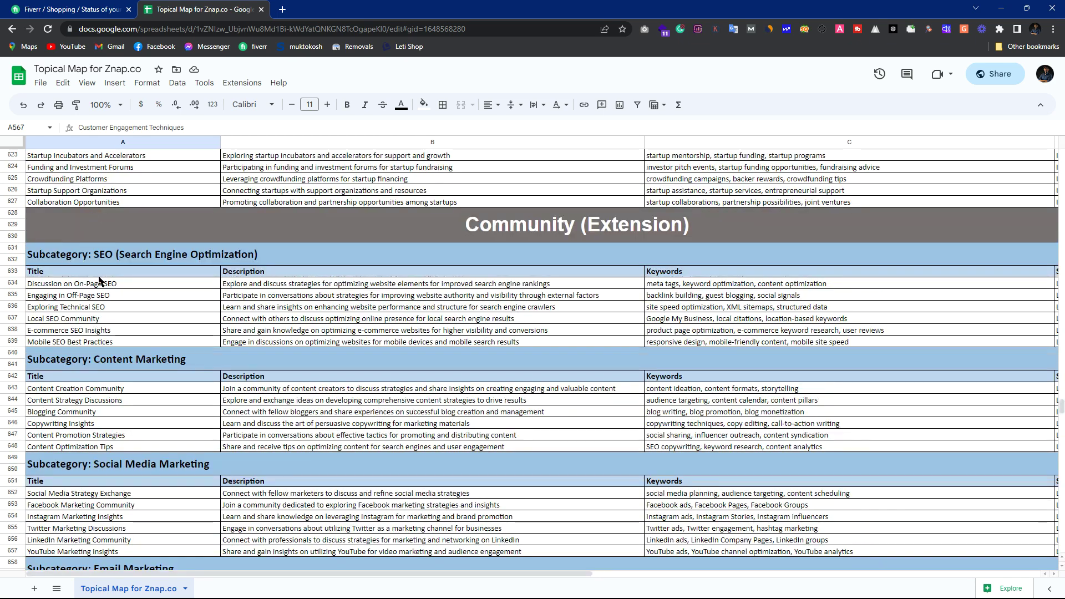
pyautogui.click(65, 256)
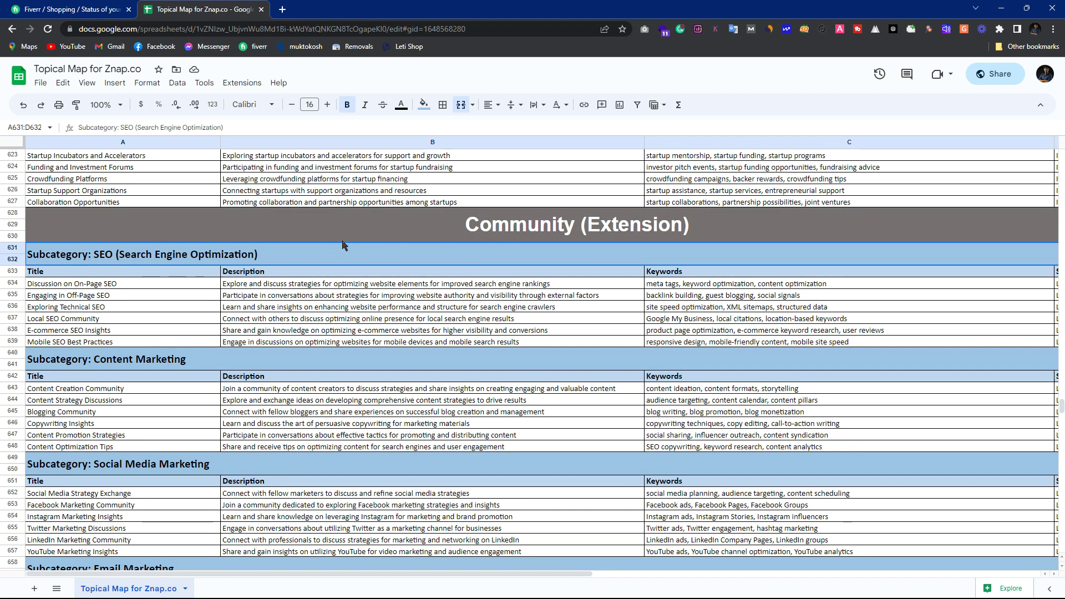
# Step: Look at the "Content Marketing" and "Social Media Marketing" subcategories, then return to the "Community (Extension)" heading
pyautogui.click(149, 352)
pyautogui.scroll(-3, 151, 358)
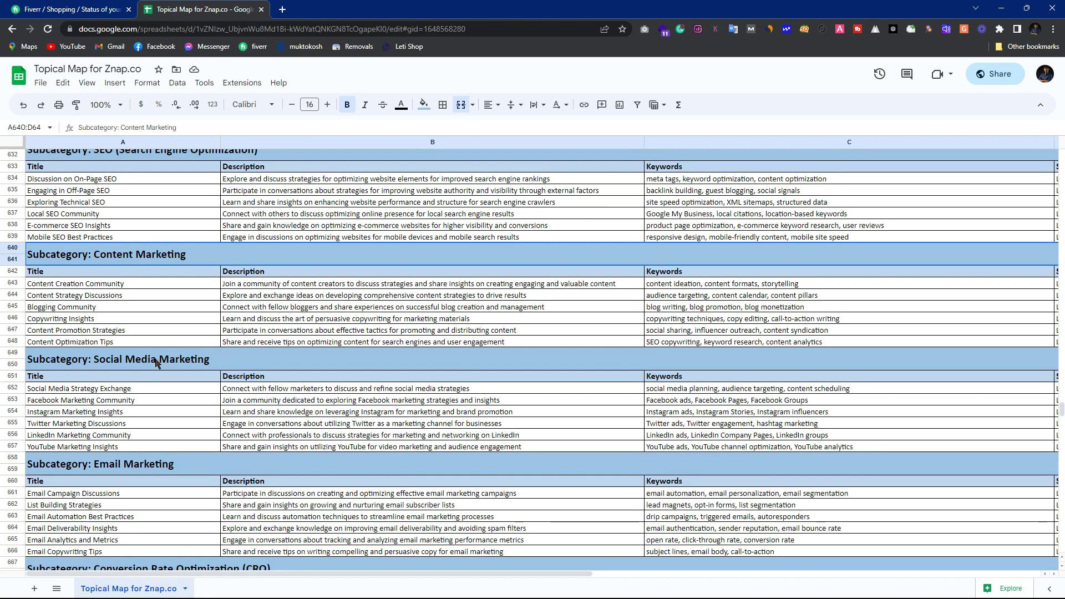
pyautogui.click(154, 364)
pyautogui.scroll(-2, 155, 366)
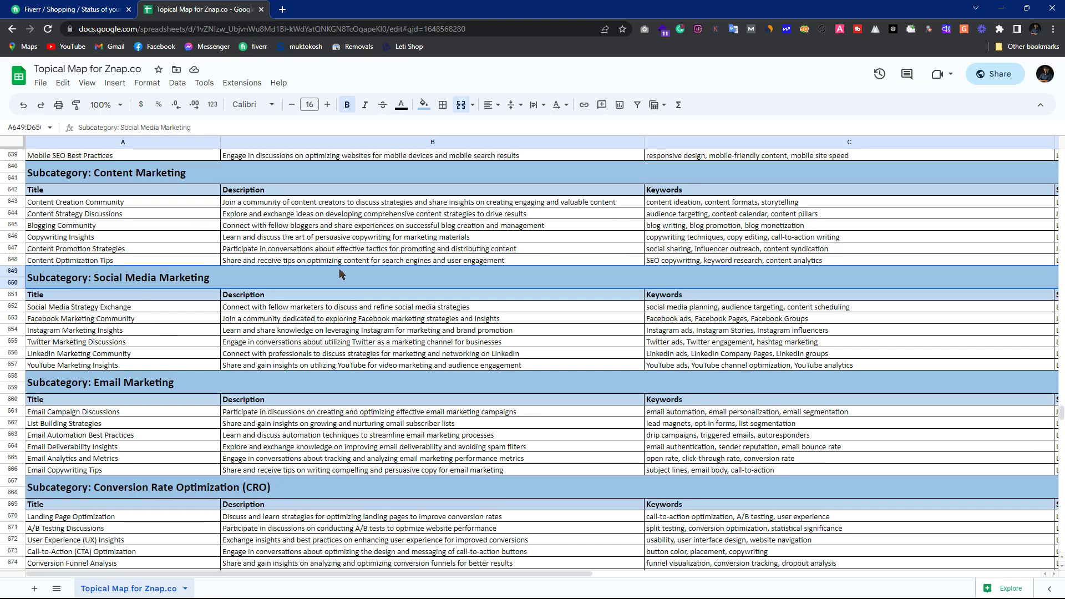
pyautogui.scroll(4, 335, 259)
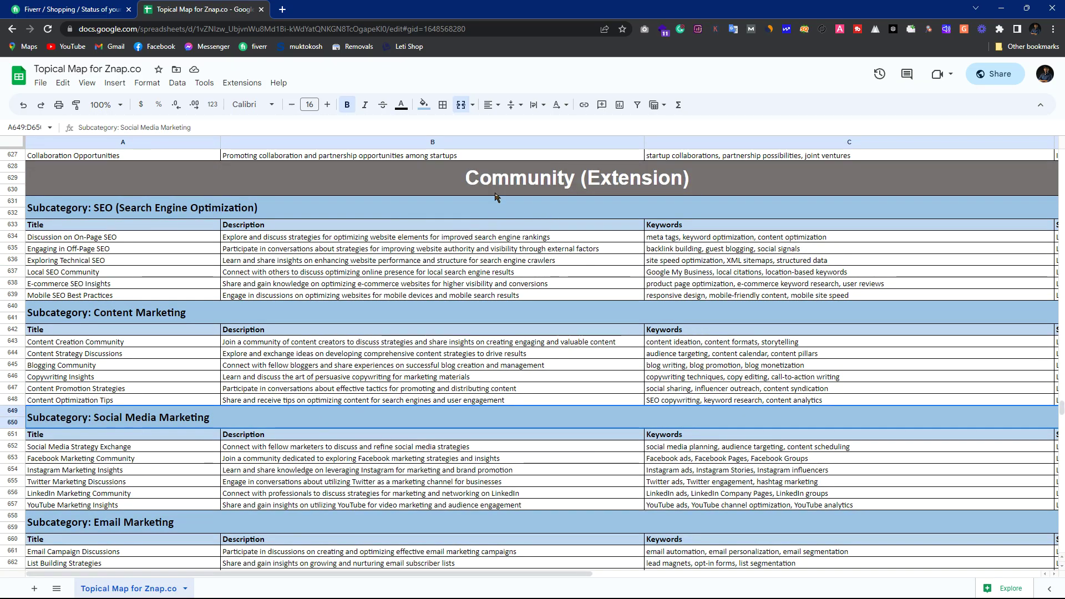
# Step: Browse the remaining subcategories down to the "AI and Automation in Startups and Growth" section at the end of the sheet
pyautogui.scroll(-15, 272, 227)
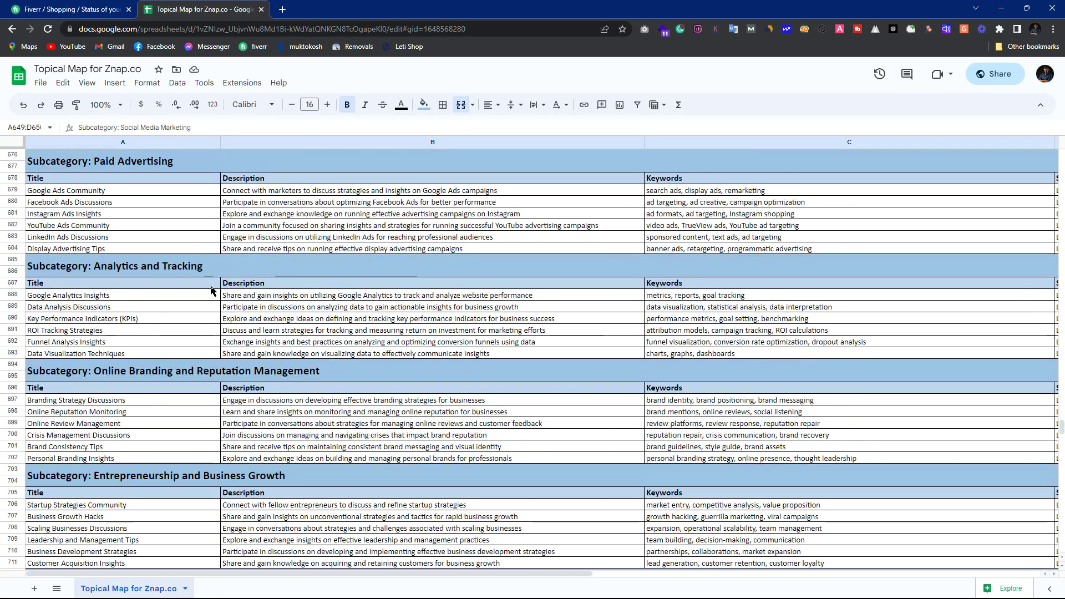
pyautogui.scroll(-20, 255, 272)
pyautogui.scroll(-11, 306, 253)
pyautogui.scroll(7, 209, 256)
pyautogui.scroll(8, 209, 257)
pyautogui.scroll(-15, 110, 310)
pyautogui.scroll(-20, 46, 360)
pyautogui.scroll(-3, 46, 361)
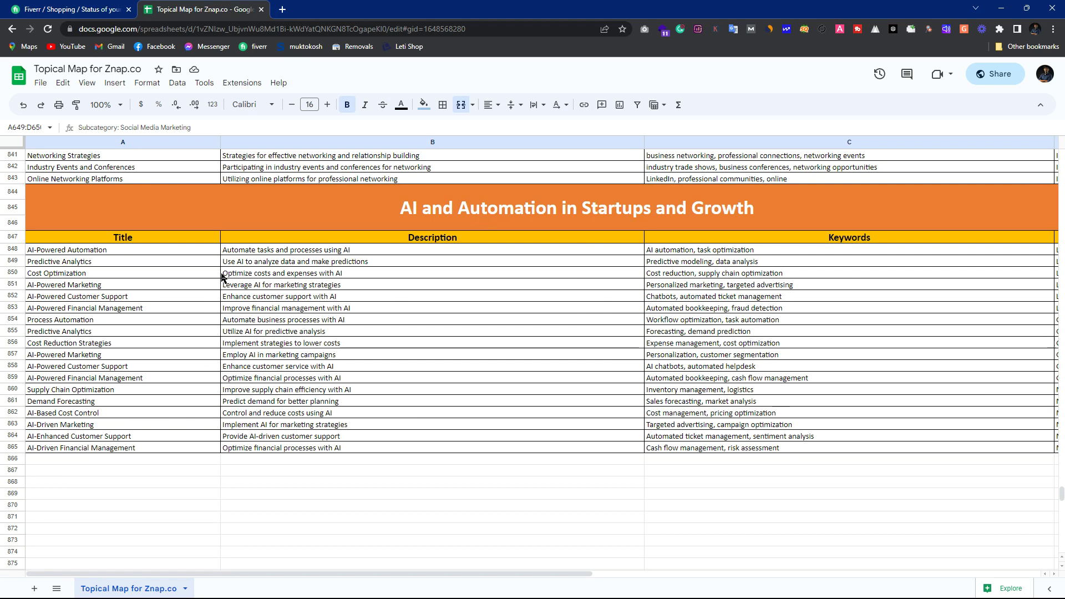
# Step: Sample titles in the "AI and Automation in Startups and Growth" section, from "Predictive Analytics" to "Supply Chain Optimization"
pyautogui.click(89, 260)
pyautogui.click(92, 284)
pyautogui.click(99, 309)
pyautogui.click(102, 333)
pyautogui.click(100, 354)
pyautogui.click(109, 368)
pyautogui.click(113, 390)
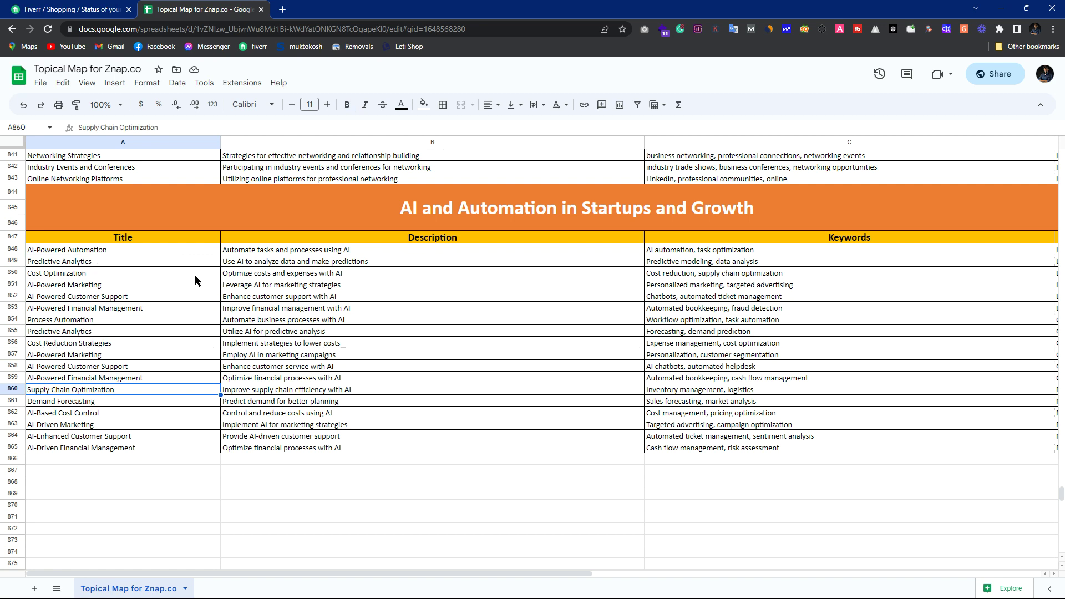
# Step: Go one by one through the section's first six titles, from "AI-Powered Automation" to "AI-Powered Financial Management"
pyautogui.click(120, 252)
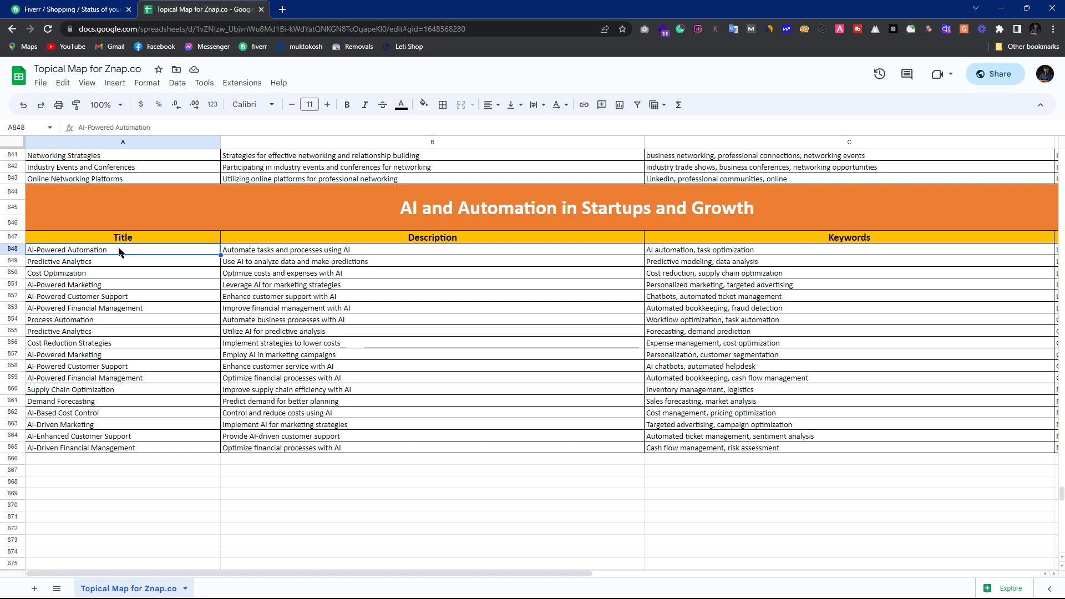
pyautogui.click(132, 261)
pyautogui.click(139, 273)
pyautogui.click(144, 285)
pyautogui.click(143, 296)
pyautogui.click(143, 308)
pyautogui.scroll(-3, 221, 417)
pyautogui.scroll(-1, 221, 418)
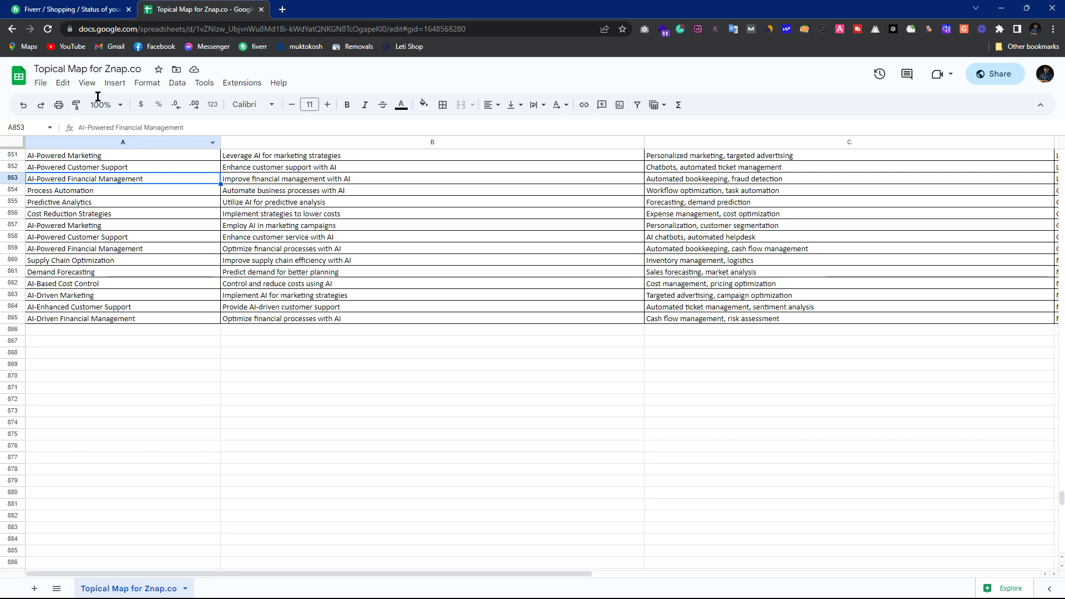
# Step: Switch to the Fiverr order page and reread the revision request's comment on the AI tools category
pyautogui.click(43, 8)
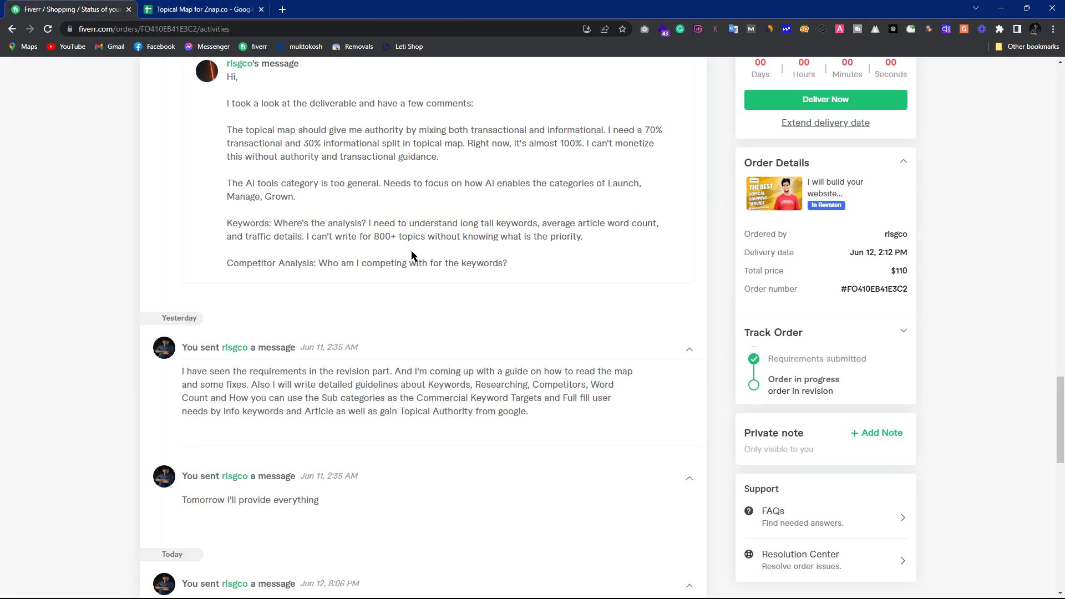
pyautogui.scroll(1, 289, 219)
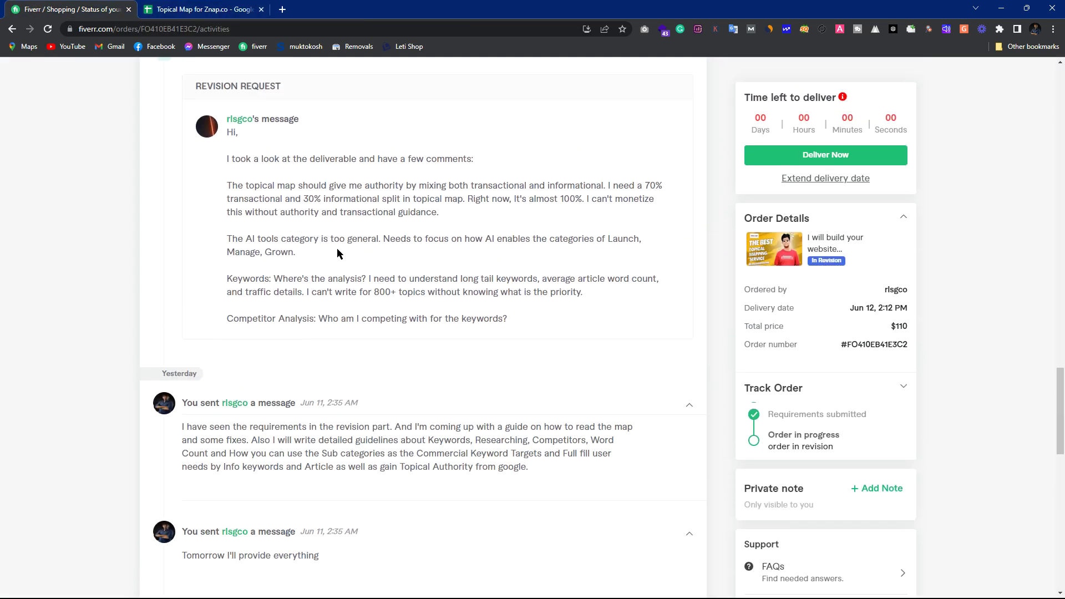
pyautogui.scroll(-1, 344, 256)
pyautogui.moveTo(228, 183); pyautogui.dragTo(286, 197)
pyautogui.click(302, 199)
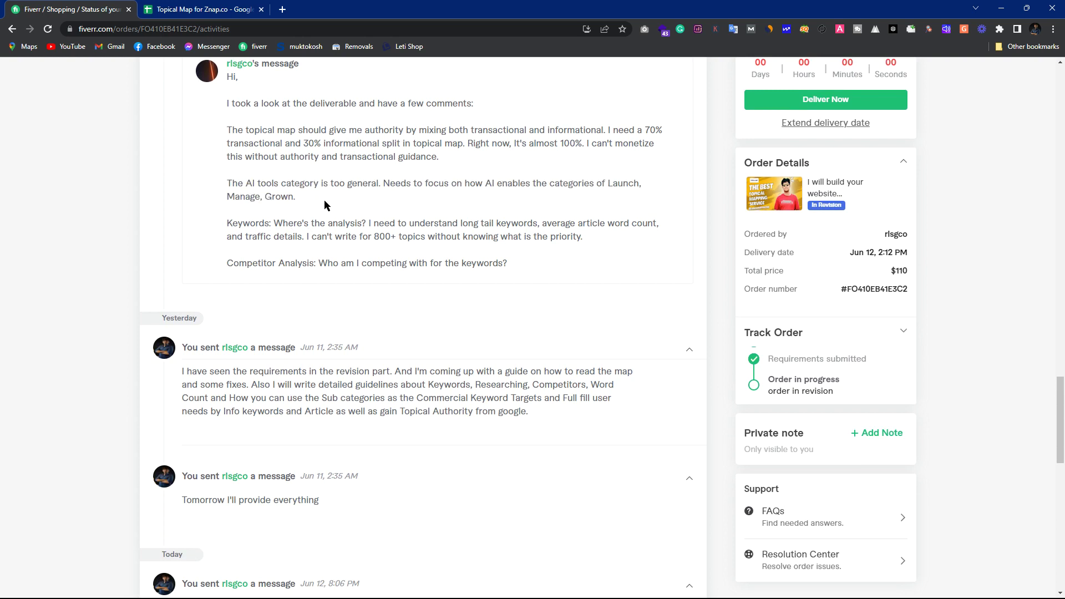
# Step: Highlight "I need to understand long tail keywords," in the Keywords paragraph of the revision request
pyautogui.scroll(-1, 317, 193)
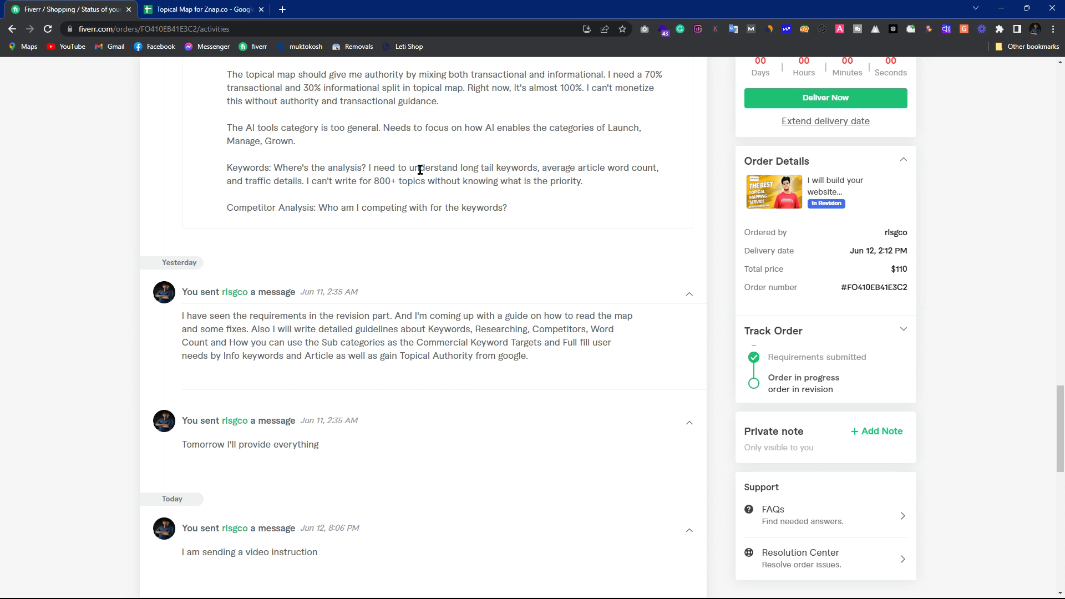
pyautogui.moveTo(366, 168)
pyautogui.mouseDown()
pyautogui.moveTo(541, 167)
pyautogui.moveTo(368, 173)
pyautogui.mouseUp()
pyautogui.click(537, 168)
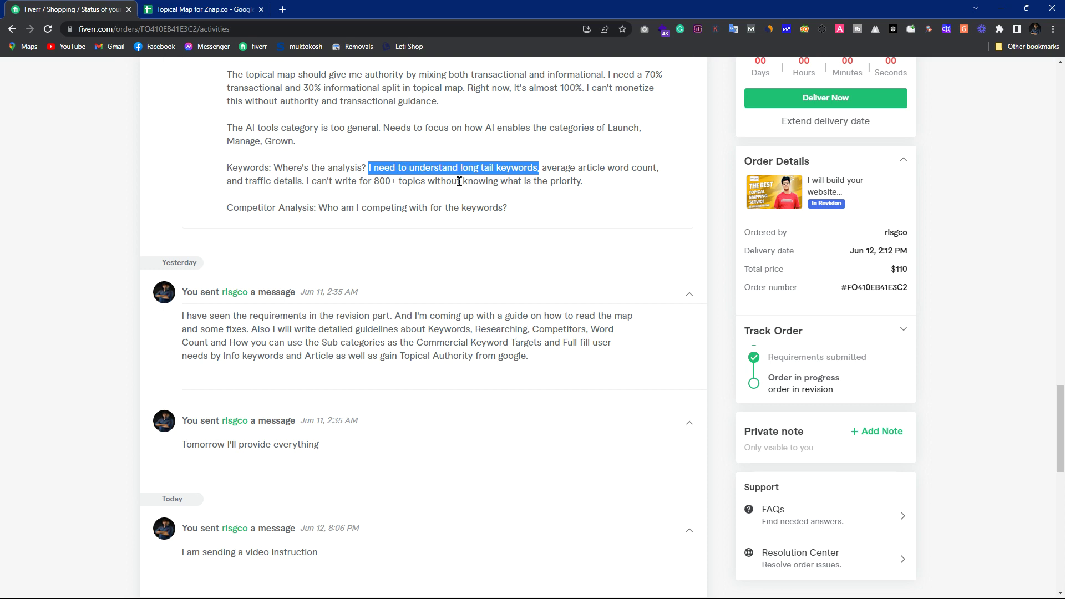
# Step: Clear the highlight in the revision request and mark the long tail keywords phrase again
pyautogui.click(478, 131)
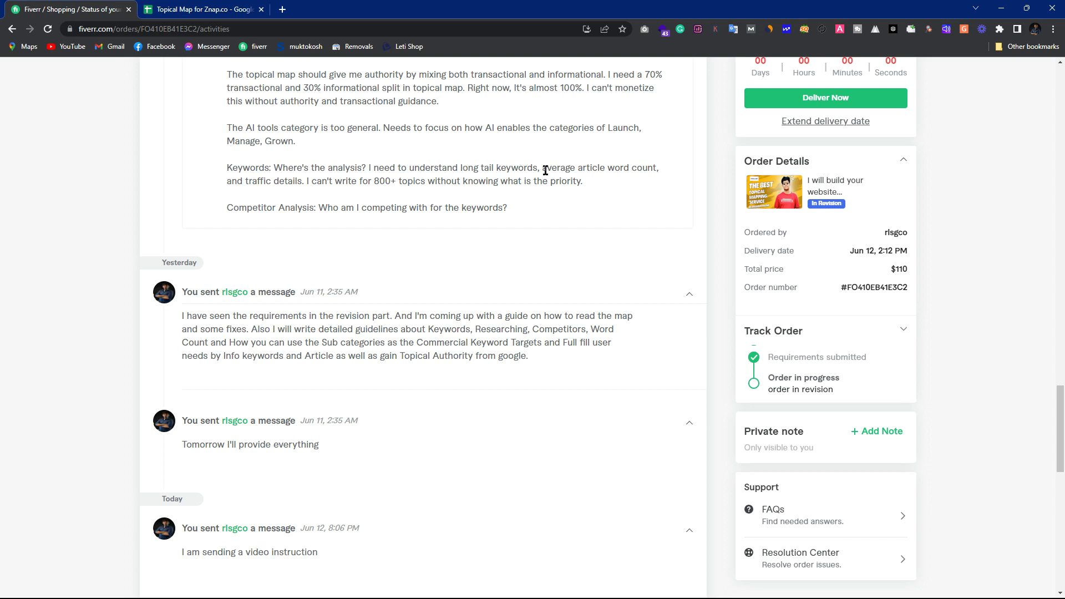
pyautogui.moveTo(537, 169); pyautogui.dragTo(369, 168)
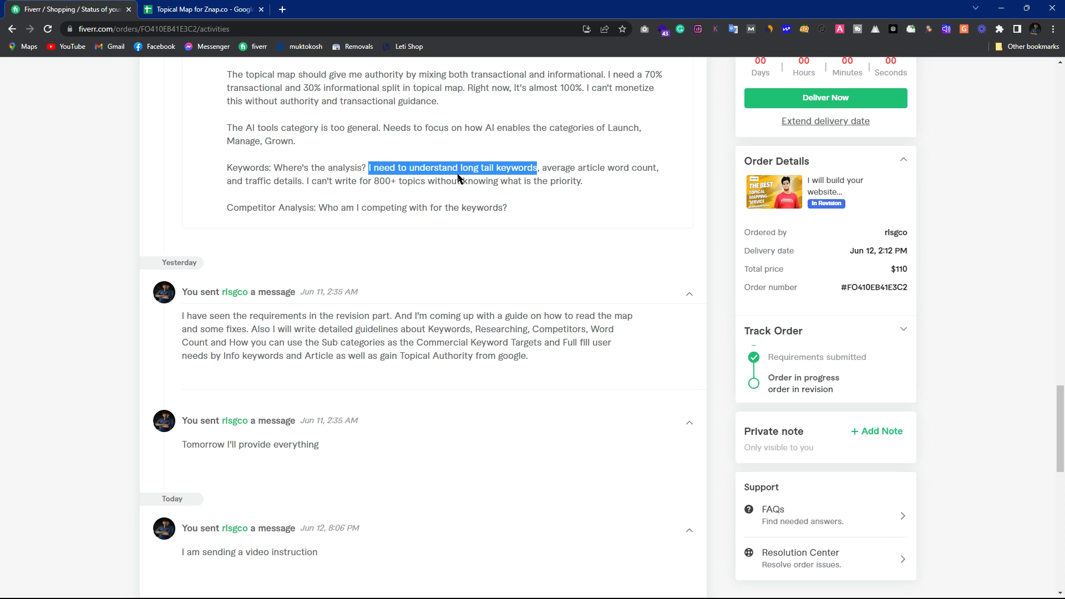
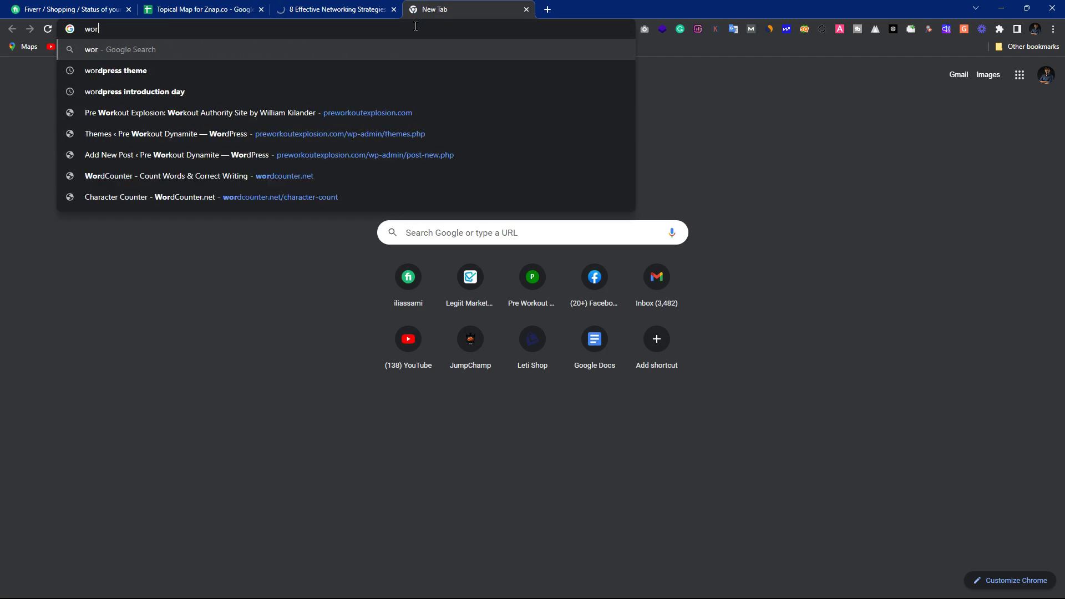
# Step: Open the WordCounter home page at wordcounter.net in the new browser tab
pyautogui.write('oun')
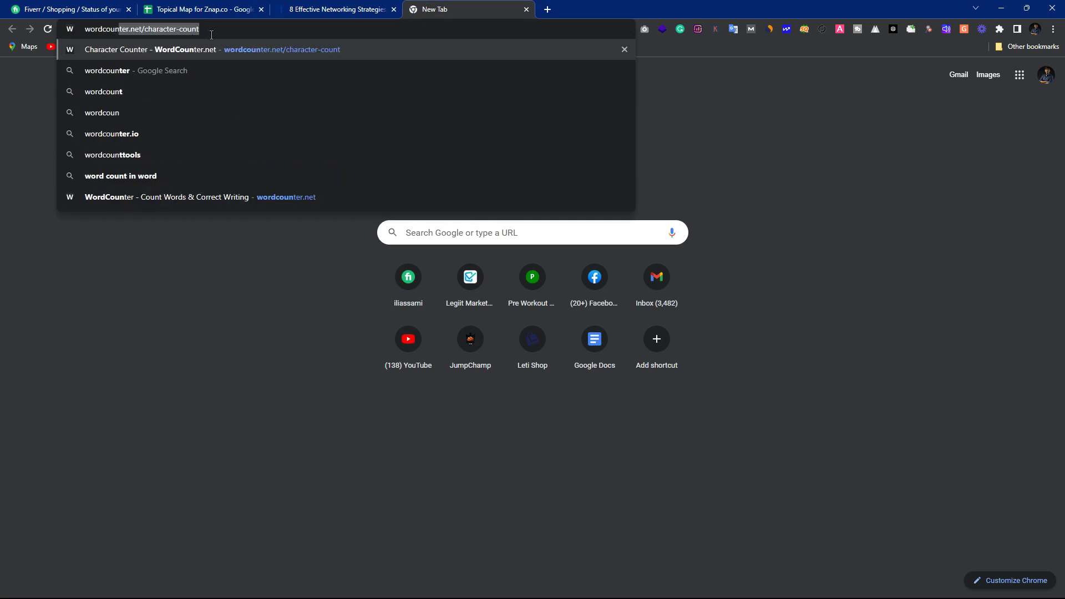
pyautogui.click(232, 195)
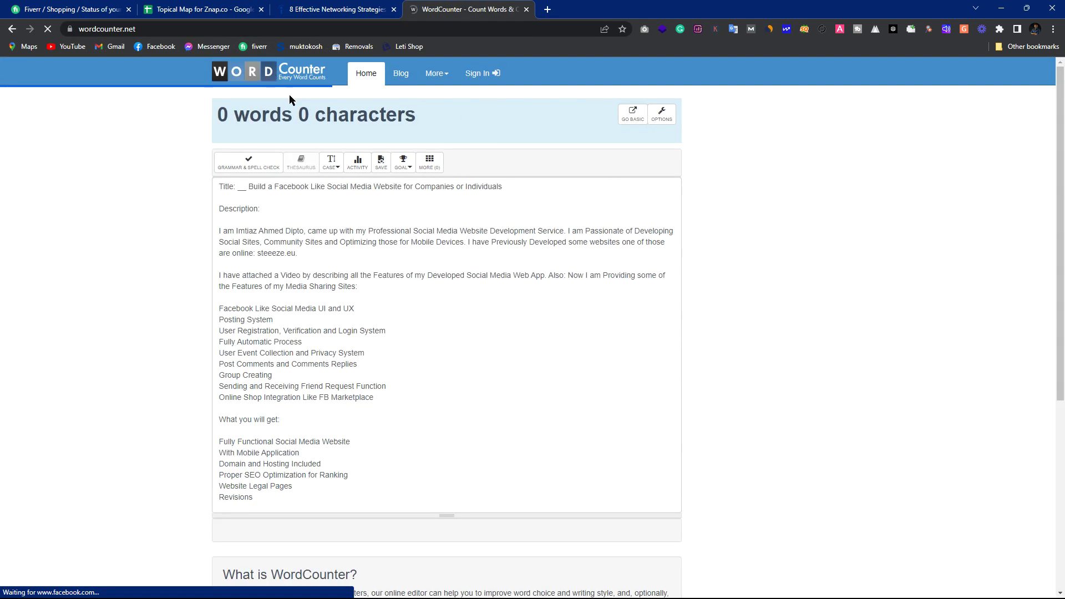
# Step: Search the web for "word counter from url" and open WordCounter.net's Website Page Word Counter
pyautogui.click(164, 28)
pyautogui.write('w')
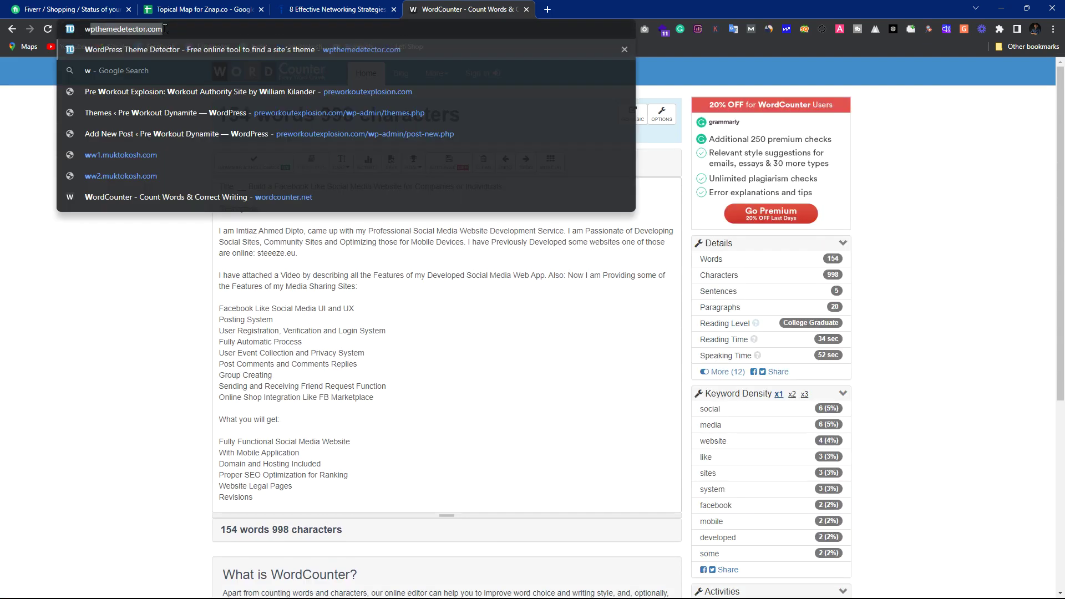
pyautogui.write('ord c')
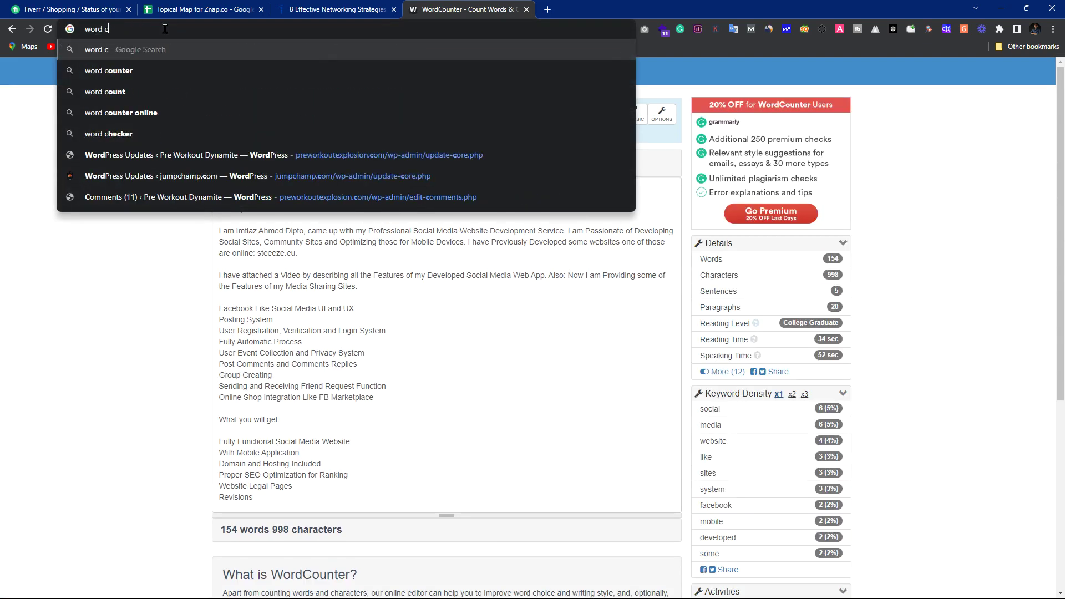
pyautogui.write('ounter from url')
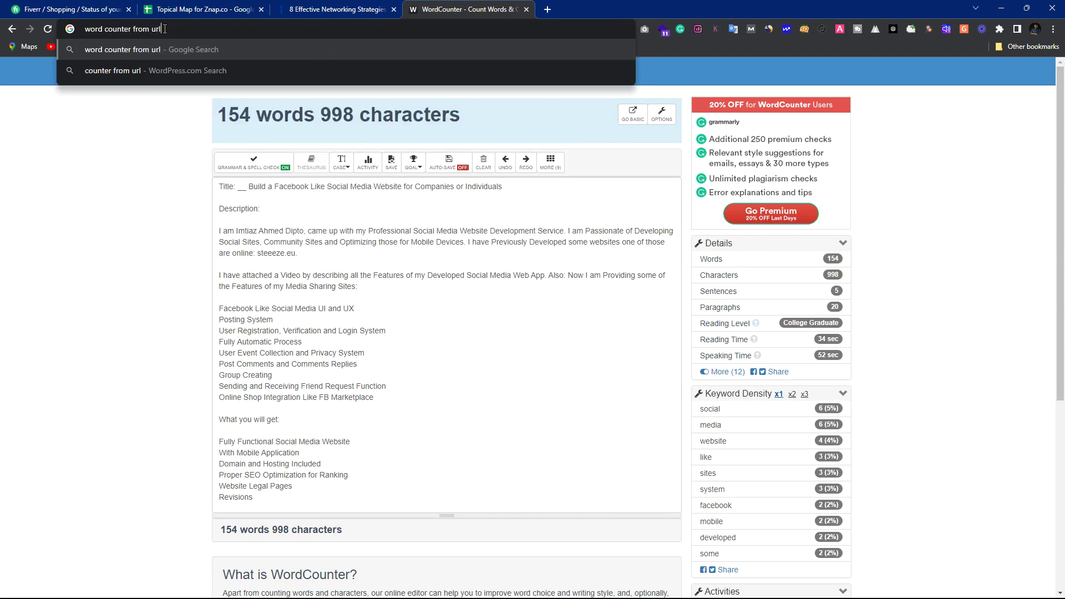
pyautogui.press('Return')
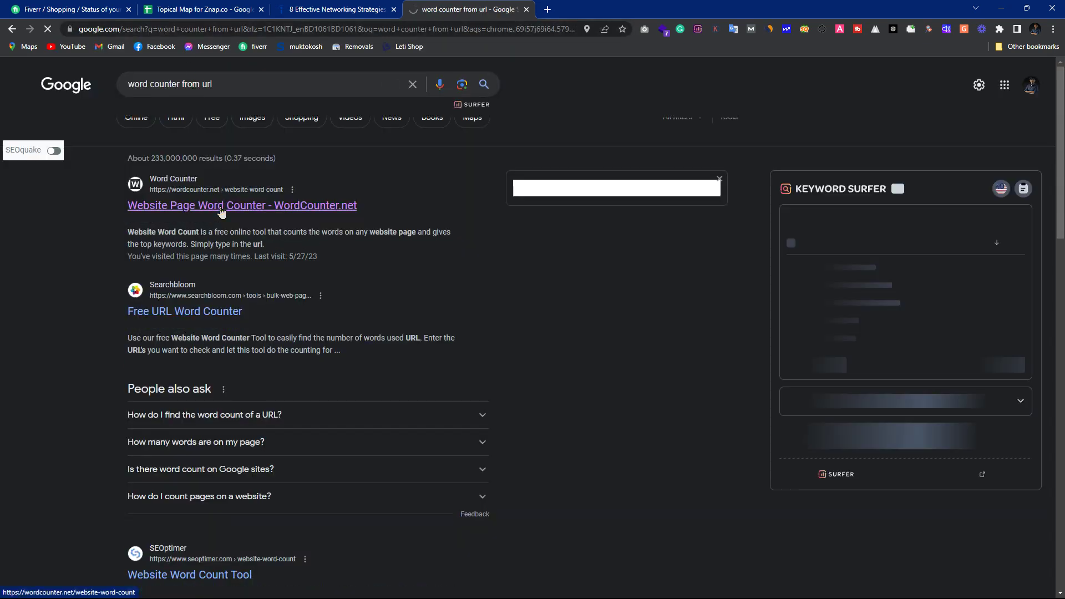
pyautogui.click(222, 206)
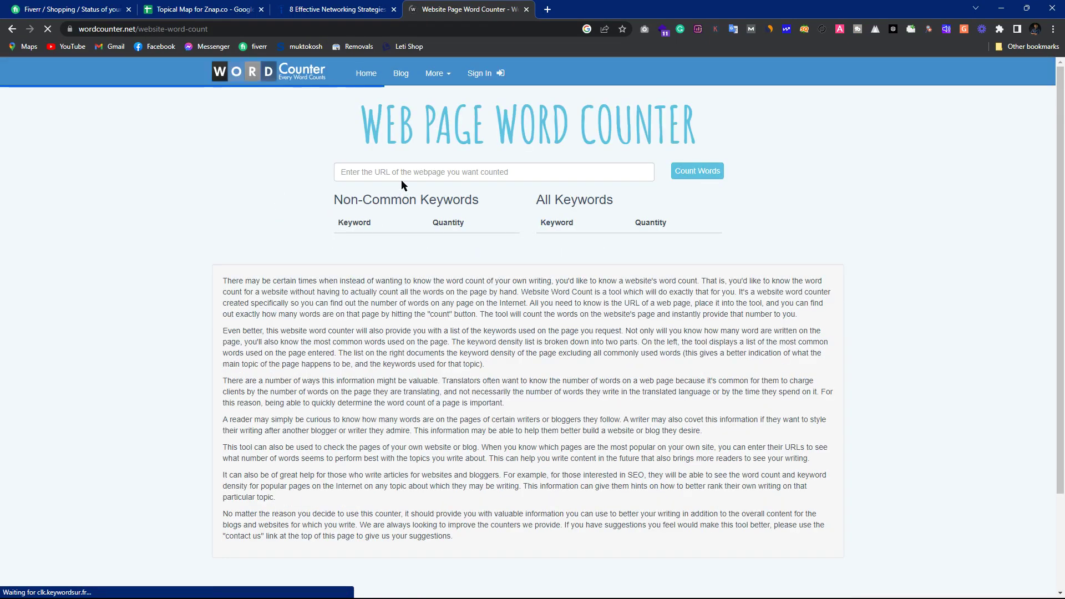
# Step: Try to count the words of the Indeed networking-strategies article from its URL, submitting it twice in the Web Page Word Counter
pyautogui.click(401, 176)
pyautogui.rightClick(409, 173)
pyautogui.press('Escape')
pyautogui.click(445, 260)
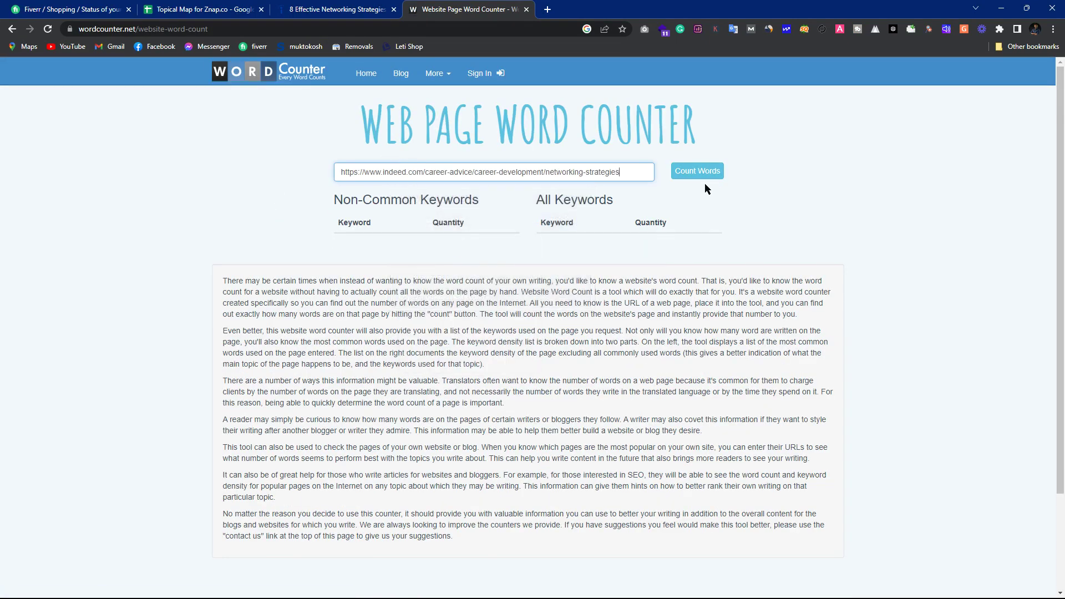
pyautogui.click(697, 170)
pyautogui.click(534, 211)
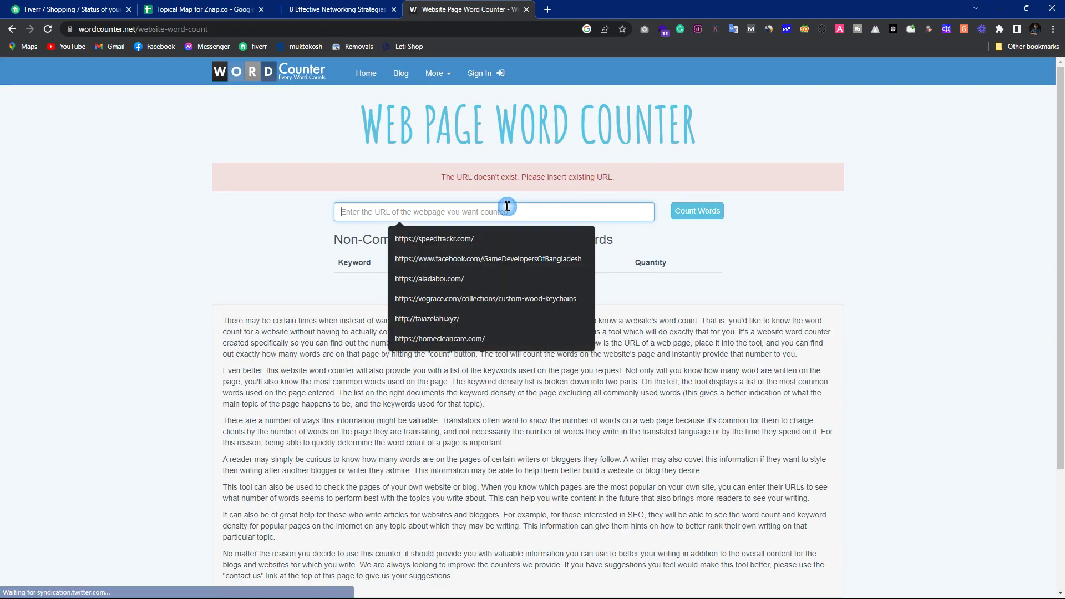
pyautogui.rightClick(530, 211)
pyautogui.click(536, 281)
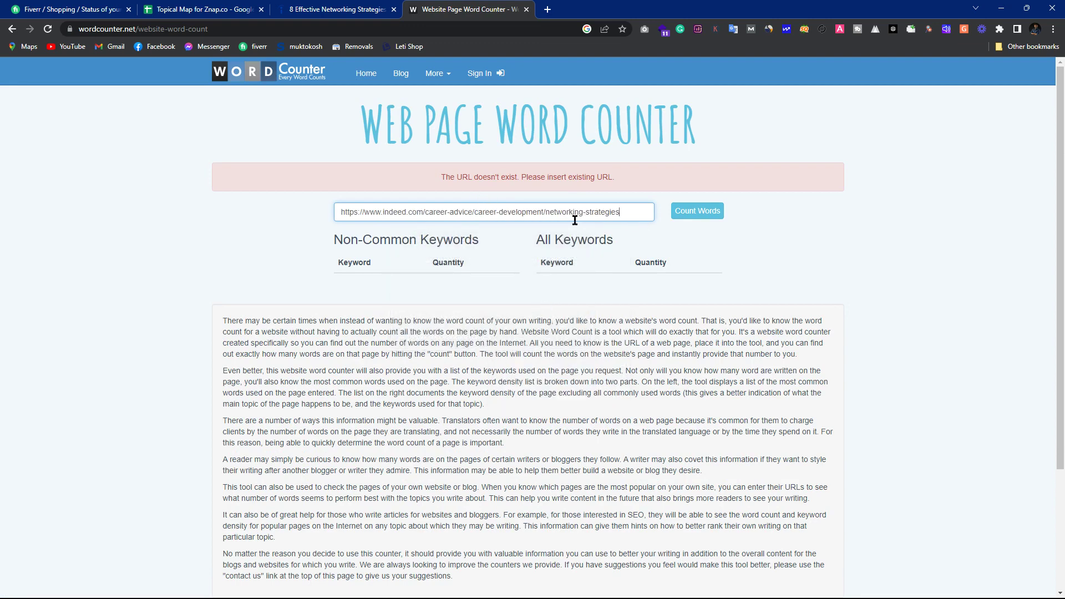
pyautogui.click(697, 211)
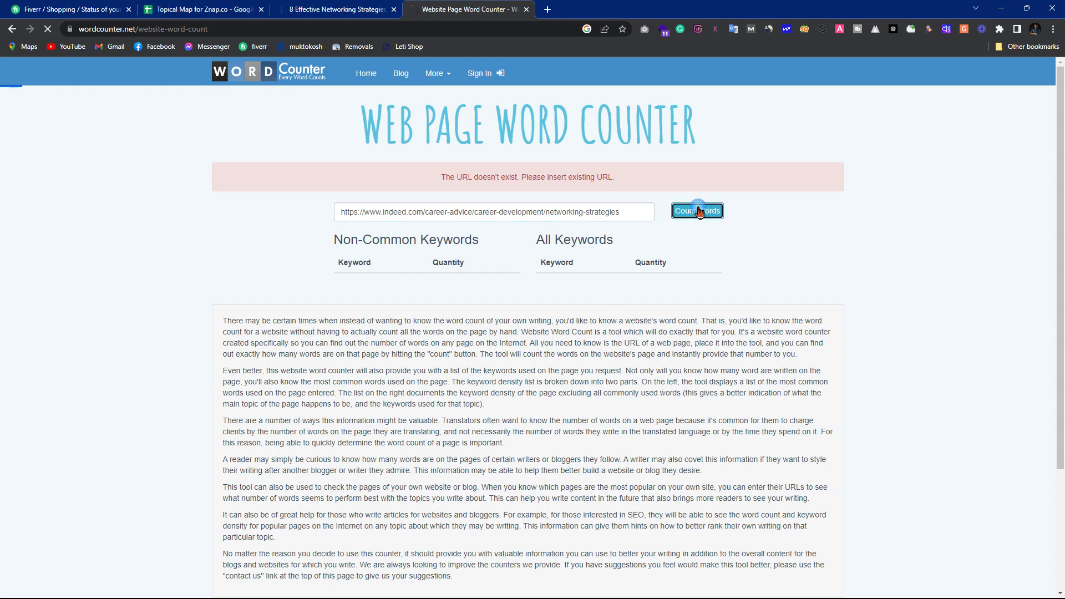
# Step: Copy the full Indeed article "8 Effective Networking Strategies for Professionals", from its title to the end of the "Offer assistance" section
pyautogui.click(326, 6)
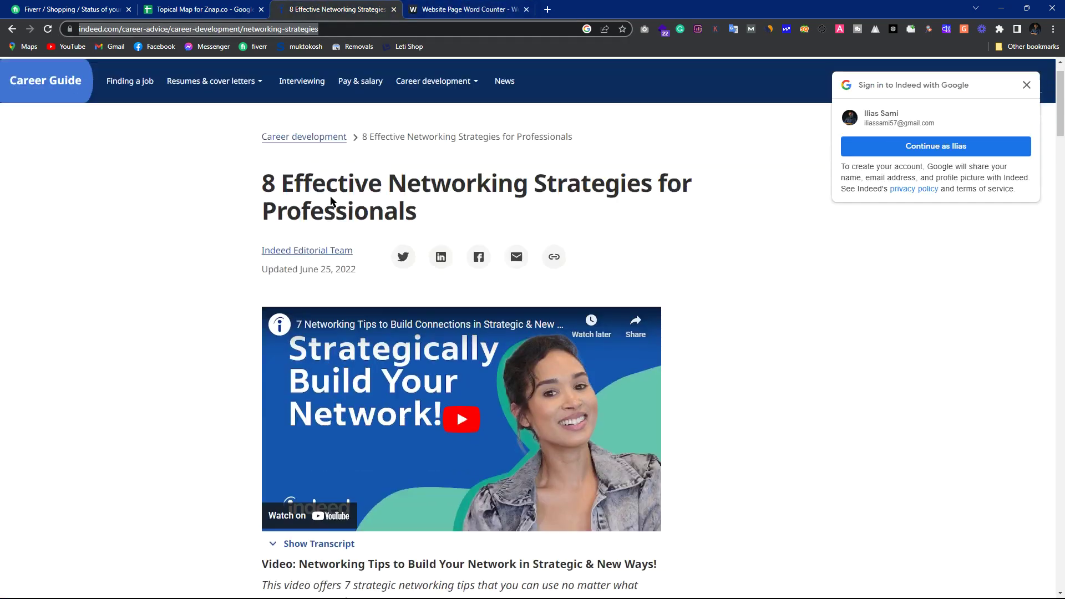
pyautogui.moveTo(261, 166); pyautogui.dragTo(560, 585)
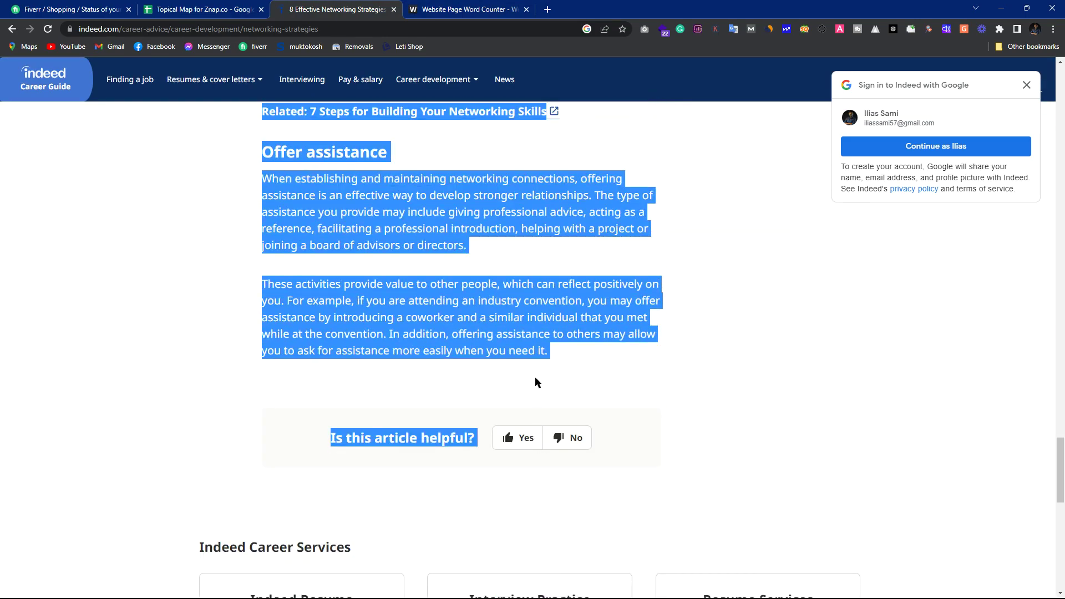
pyautogui.rightClick(524, 311)
pyautogui.click(546, 322)
# Step: Replace the old text in WordCounter's main editor with the copied Indeed article to count its words
pyautogui.click(468, 9)
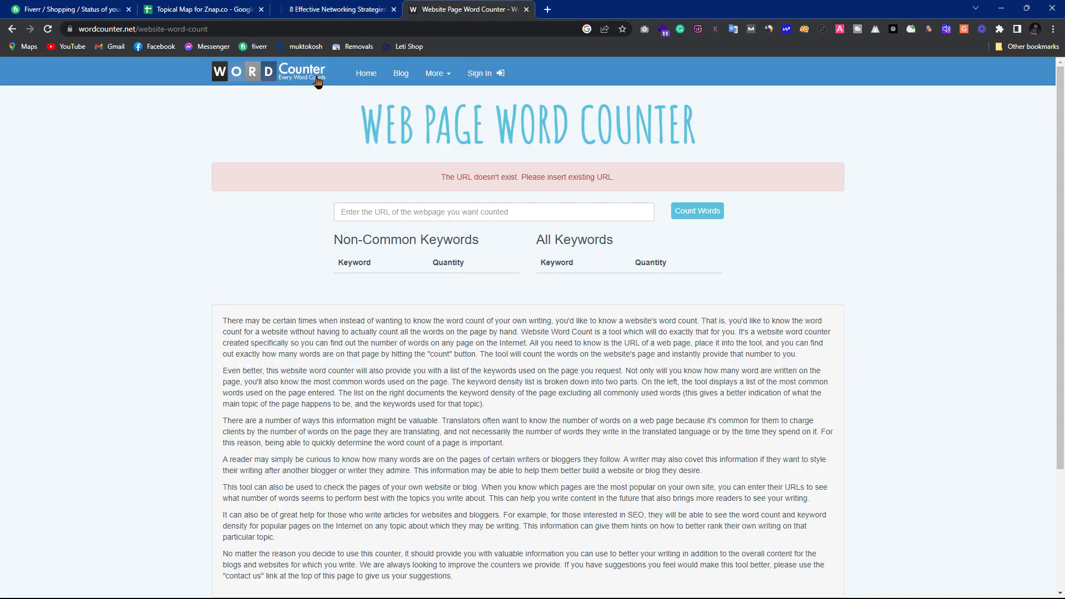
pyautogui.click(295, 73)
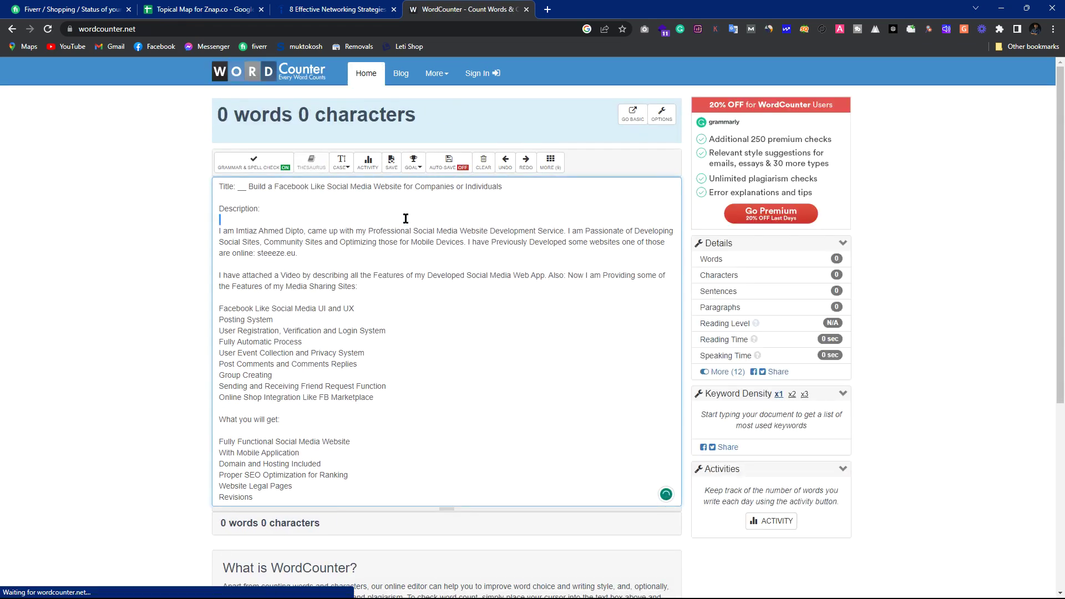
pyautogui.hotkey('ctrl', 'a')
pyautogui.press('BackSpace')
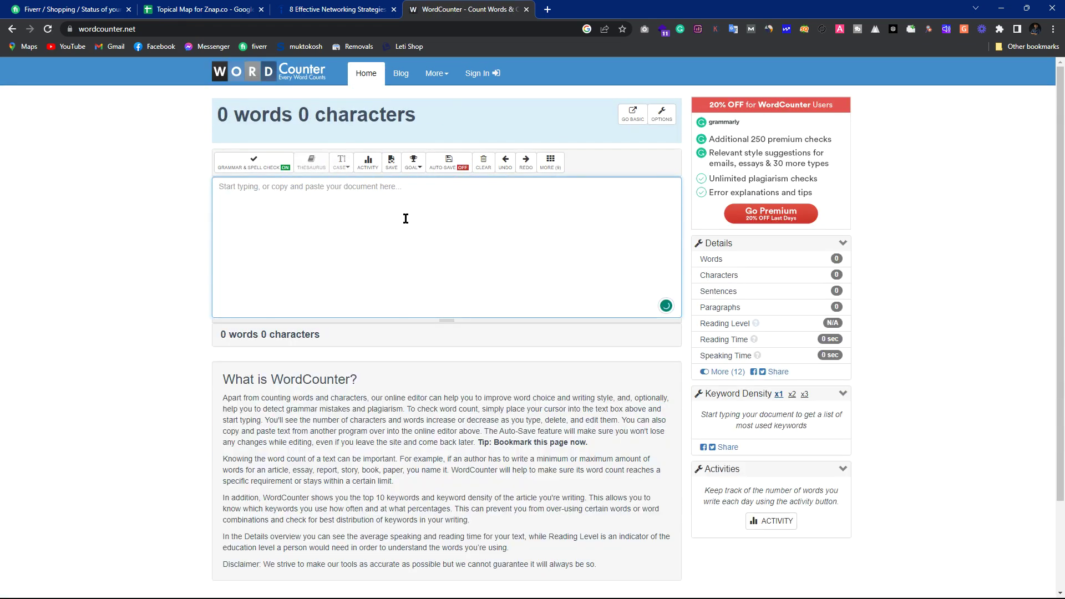
pyautogui.hotkey('ctrl', 'v')
pyautogui.scroll(20, 404, 216)
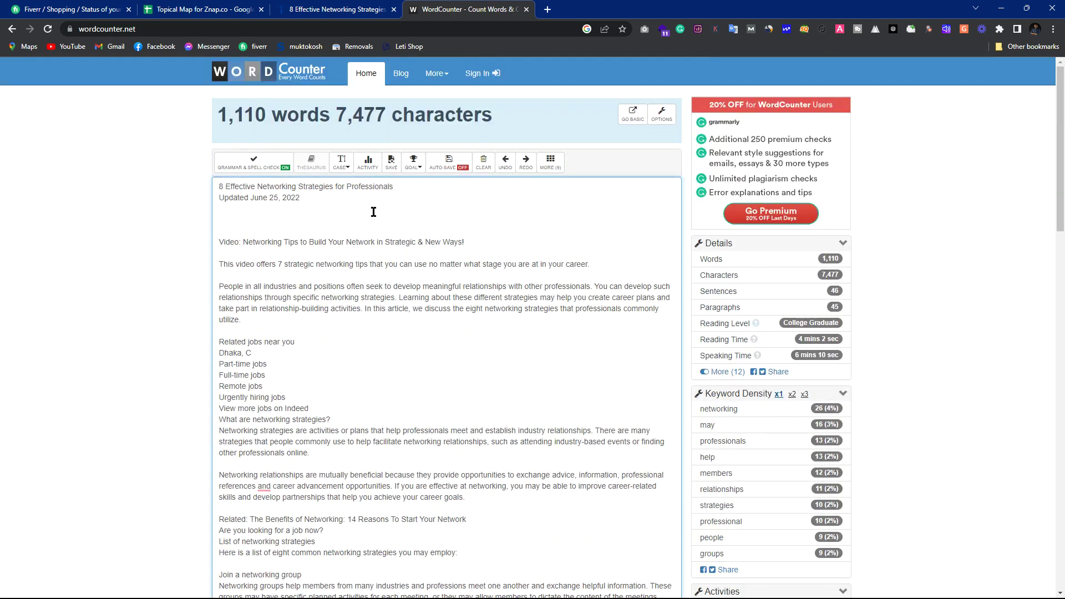
# Step: Highlight the article's word count above the WordCounter editor, then clear the highlight
pyautogui.click(227, 115)
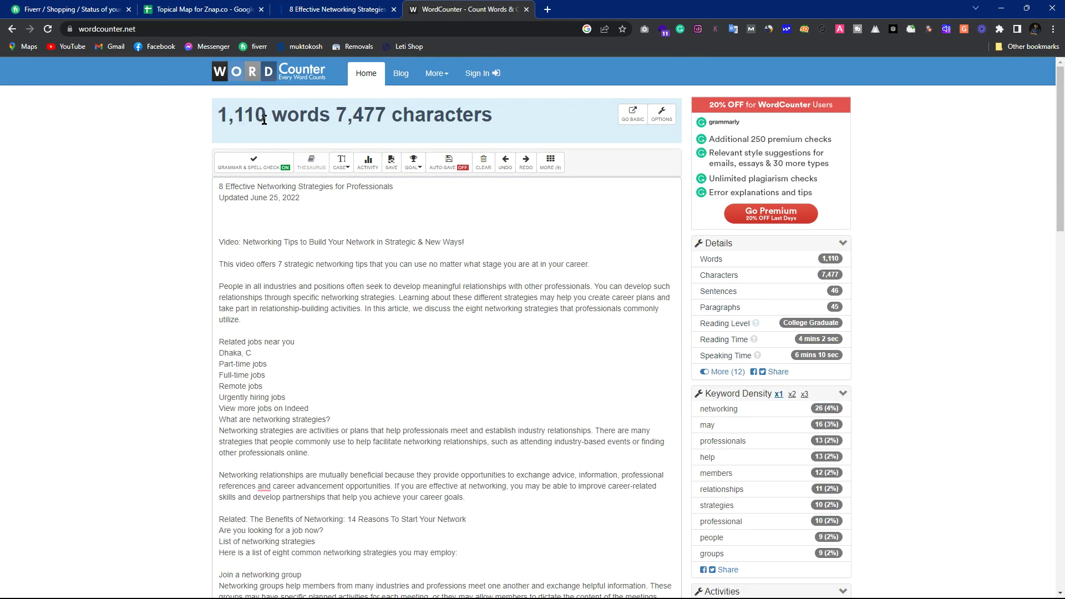
pyautogui.moveTo(265, 120); pyautogui.dragTo(219, 119)
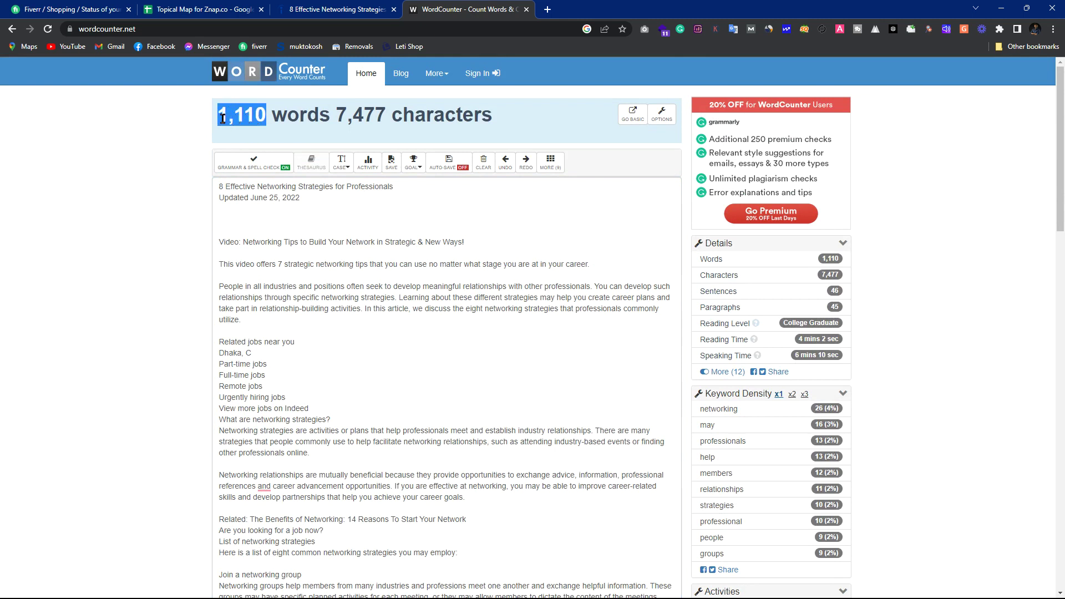
pyautogui.click(221, 119)
pyautogui.click(248, 238)
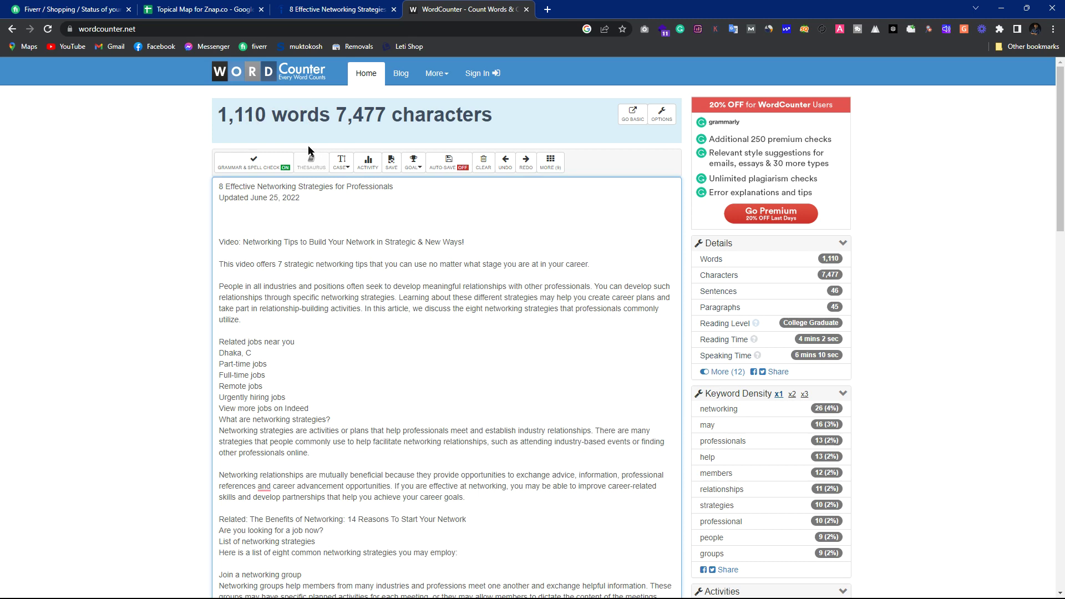
# Step: Go back through the Indeed article and the topical map sheet to the Fiverr order page's Keywords comment
pyautogui.click(321, 5)
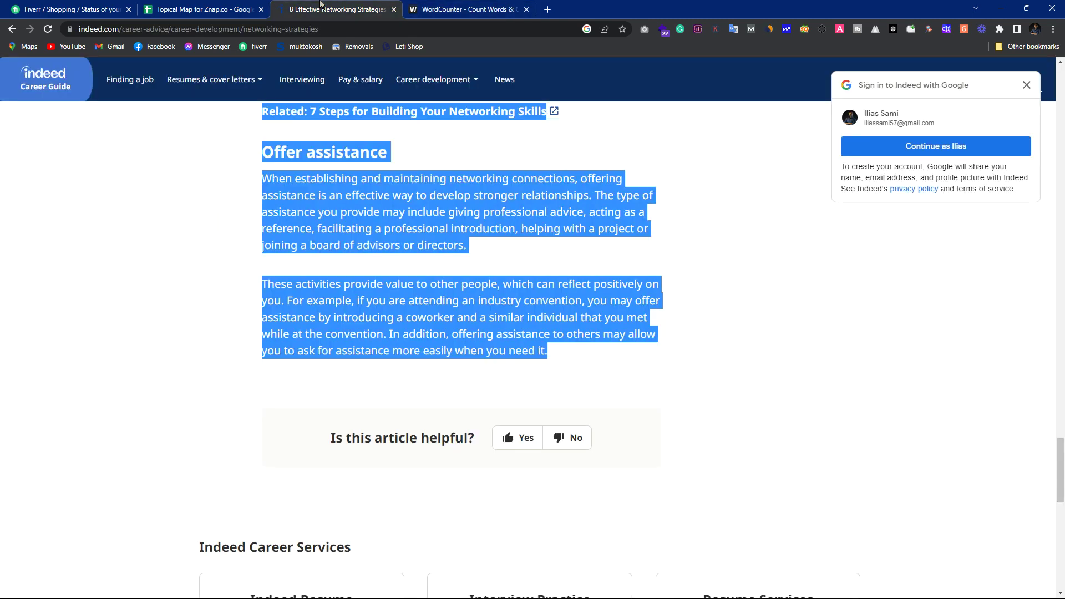
pyautogui.click(200, 9)
pyautogui.click(288, 391)
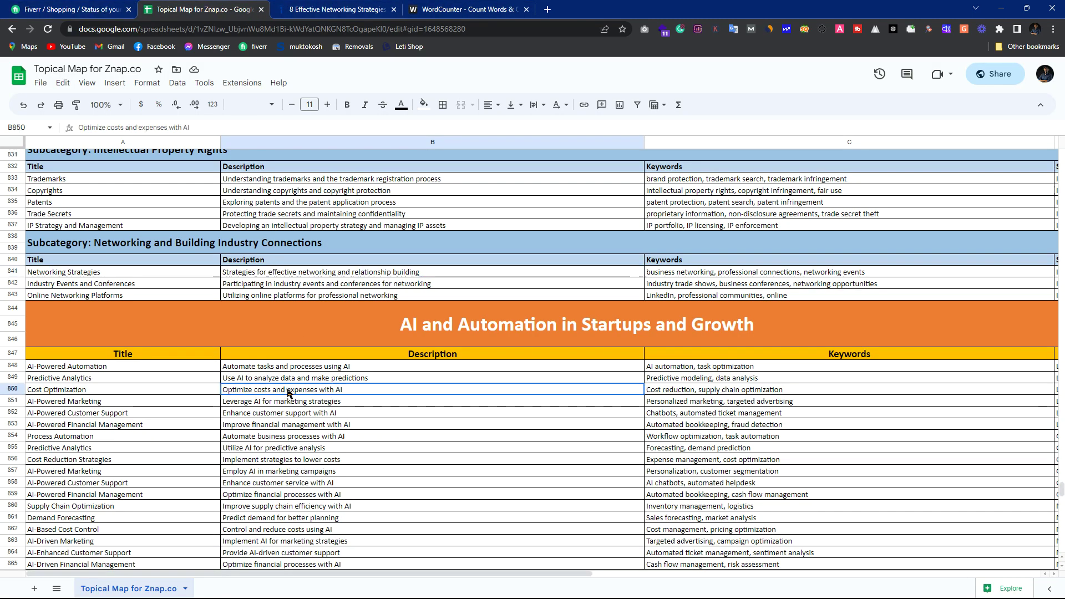
pyautogui.click(72, 9)
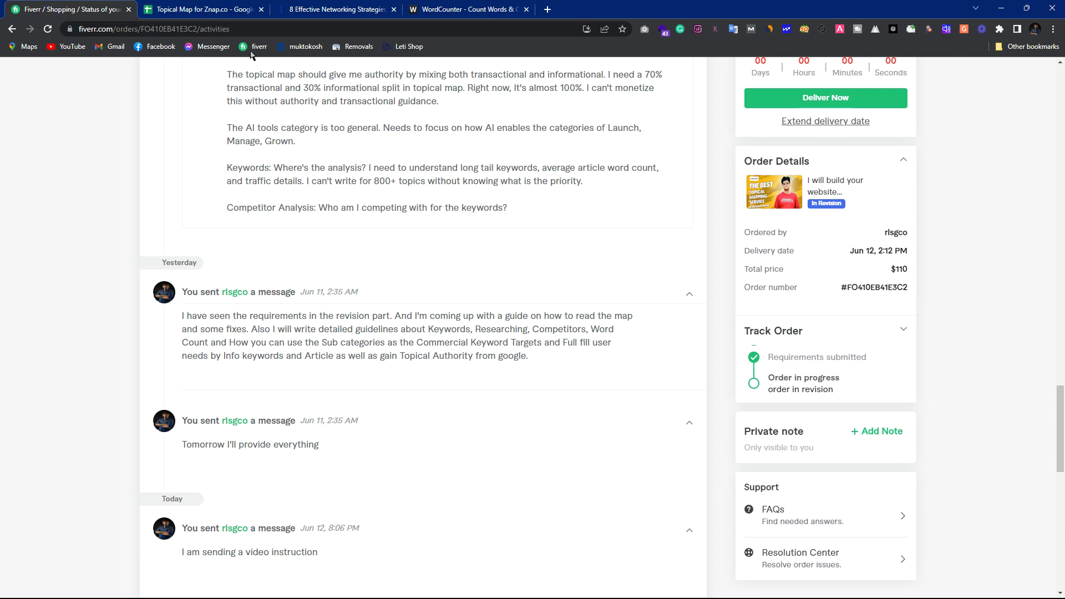
# Step: Switch to the topical map sheet and point out the "Networking Strategies" and "Industry Events and Conferences" descriptions
pyautogui.click(216, 5)
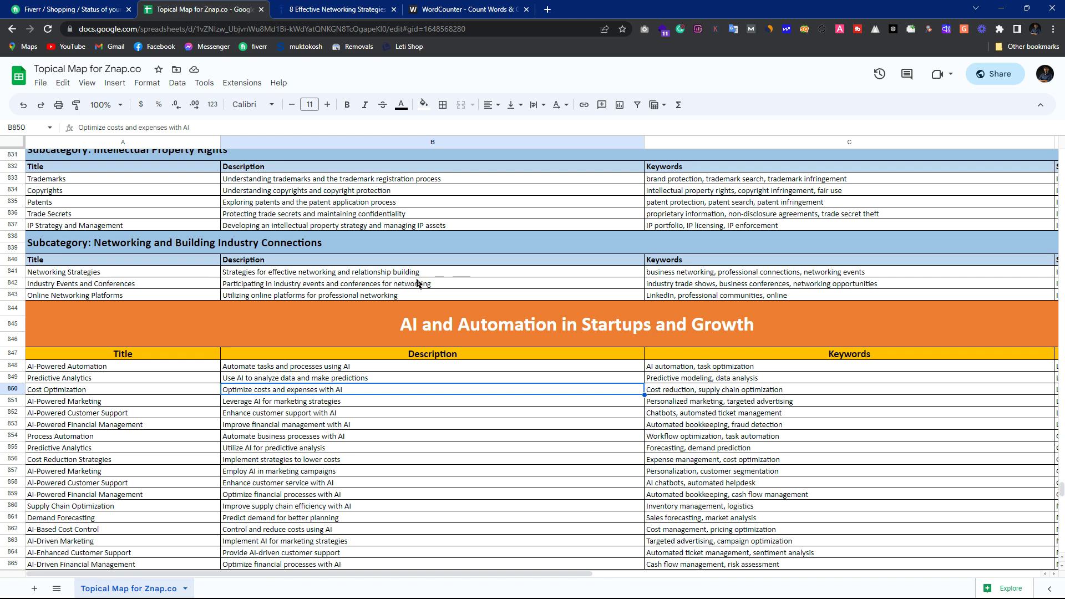
pyautogui.click(266, 272)
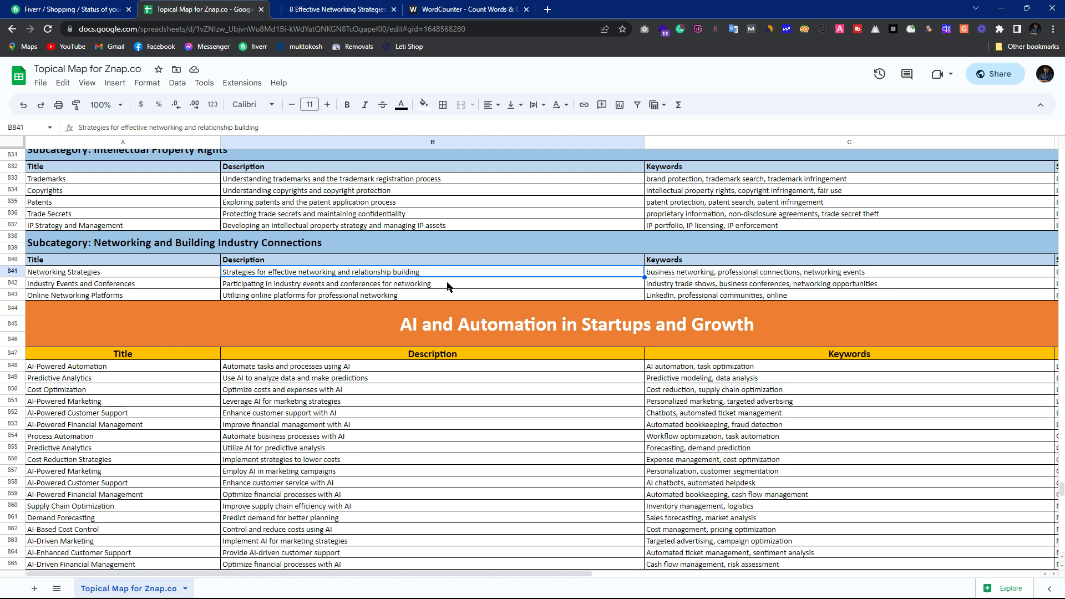
pyautogui.click(436, 285)
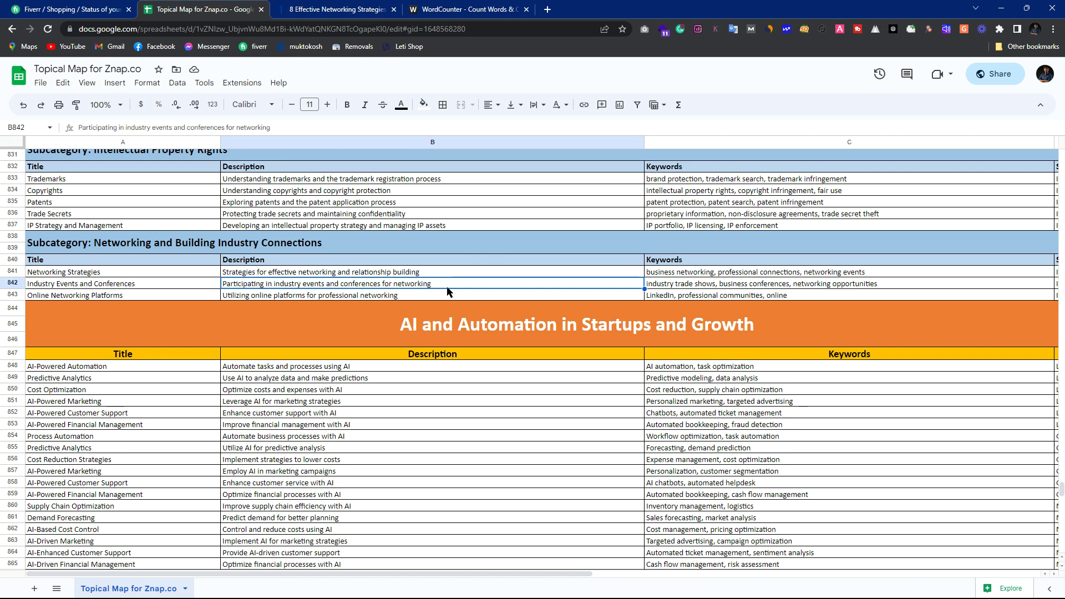
pyautogui.click(413, 275)
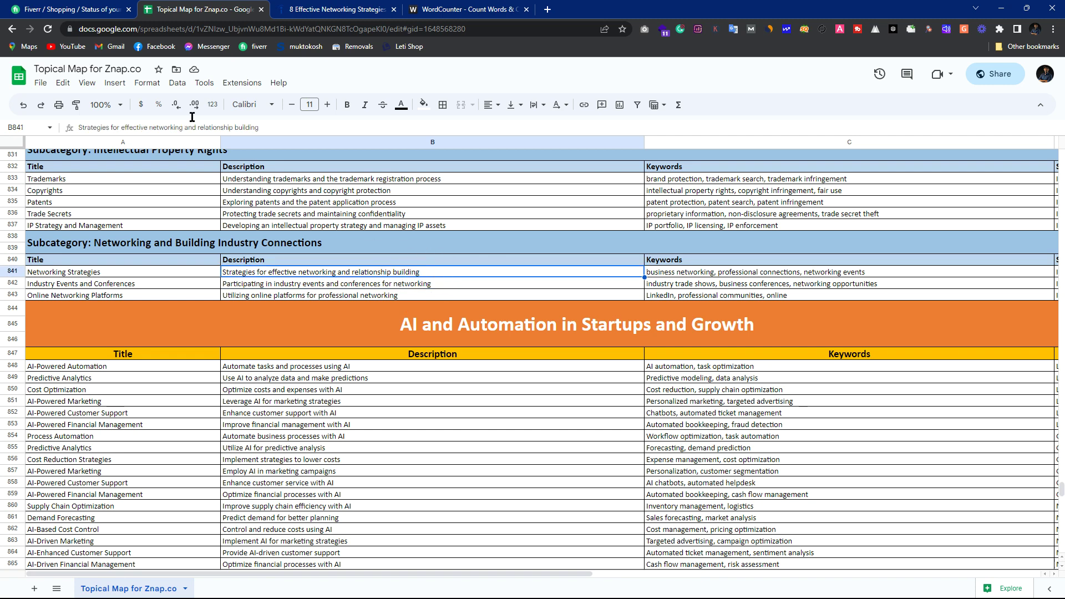
# Step: Return to the Fiverr order page and highlight "Competitor Analysis" in the revision request, clearing the highlight each time
pyautogui.click(105, 4)
pyautogui.scroll(1, 374, 210)
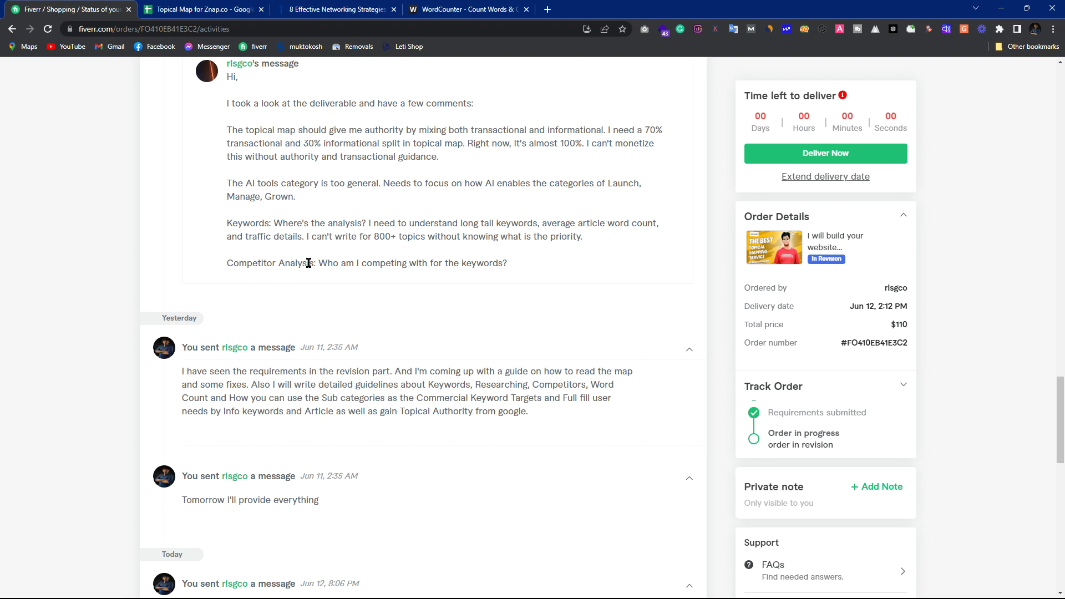
pyautogui.moveTo(311, 264); pyautogui.dragTo(226, 266)
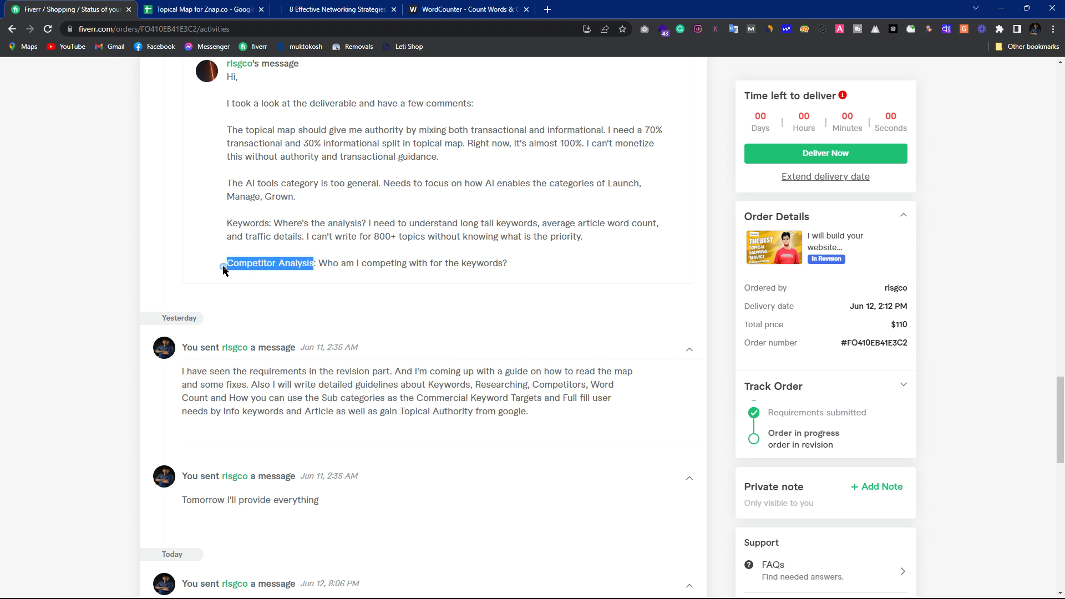
pyautogui.click(268, 267)
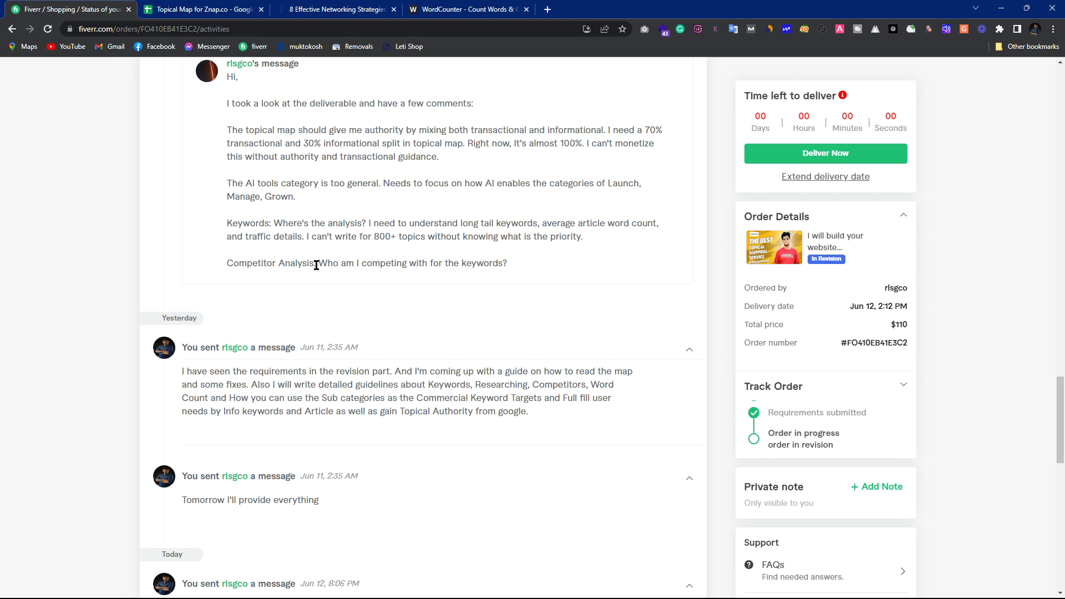
pyautogui.moveTo(317, 264); pyautogui.dragTo(221, 264)
pyautogui.click(258, 265)
pyautogui.scroll(-1, 324, 262)
pyautogui.scroll(2, 305, 268)
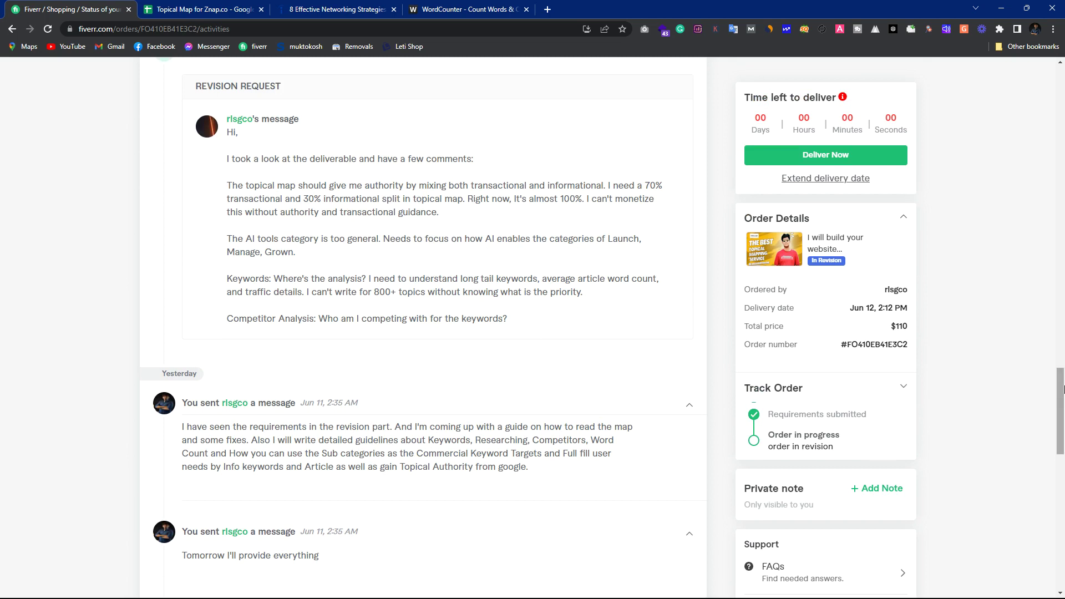
pyautogui.hotkey('alt', 'Tab')
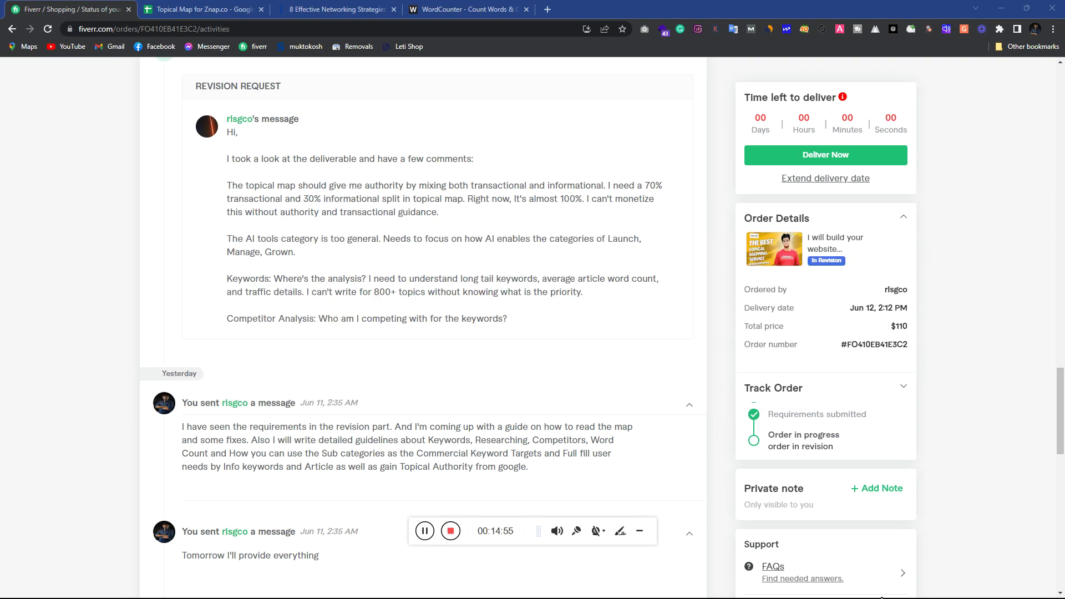